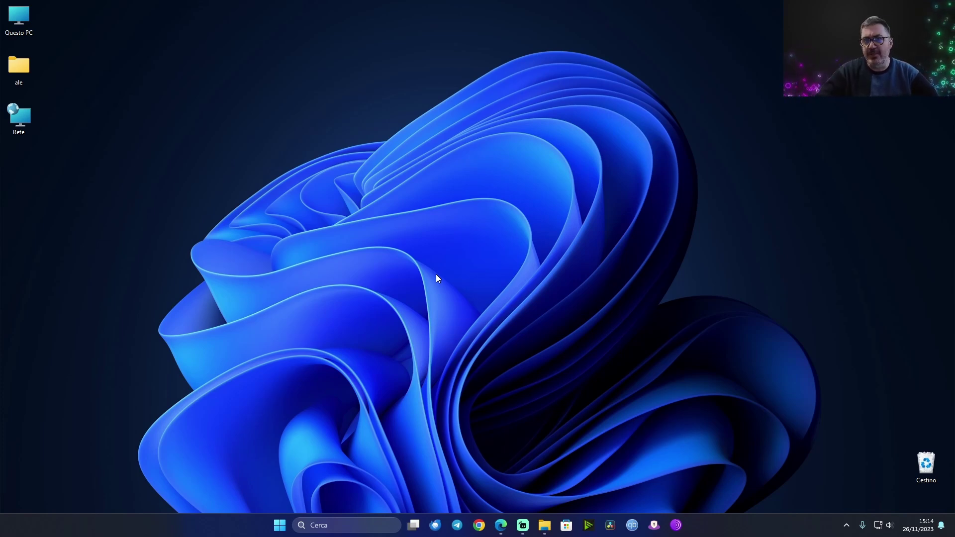
# Step: Switch to Edge, download TweakPower.exe from the KurtZimmermann Software page, keep the flagged file, and minimize the browser
pyautogui.click(501, 525)
pyautogui.click(457, 343)
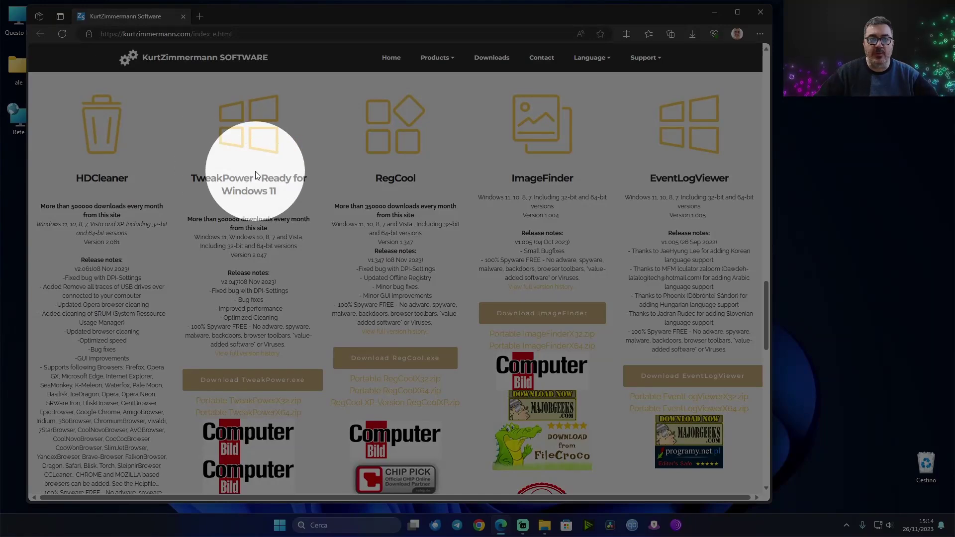
pyautogui.click(246, 386)
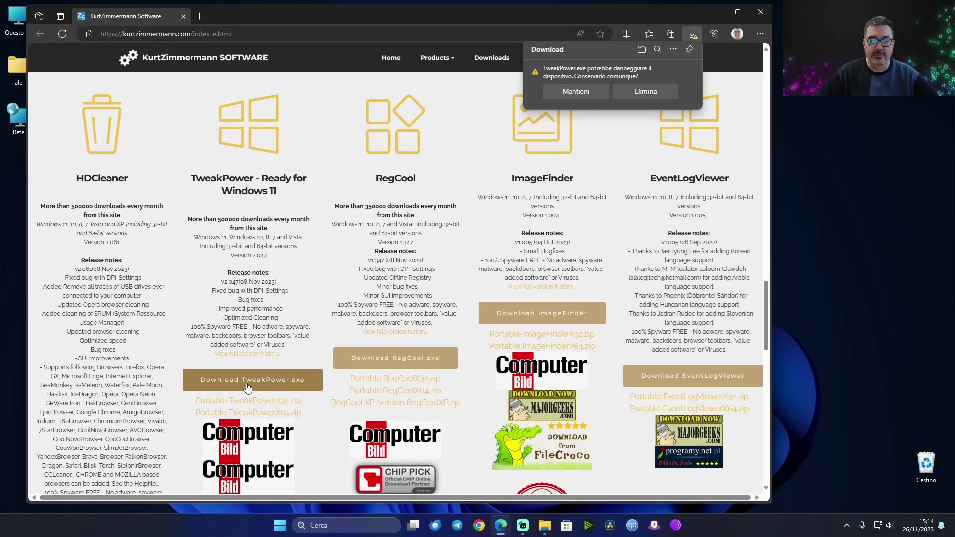
pyautogui.click(575, 93)
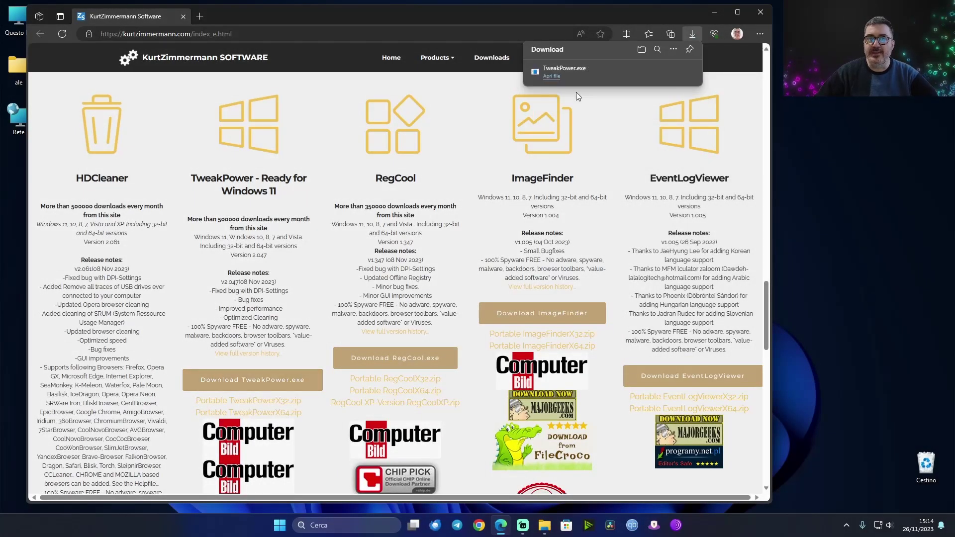
pyautogui.click(714, 11)
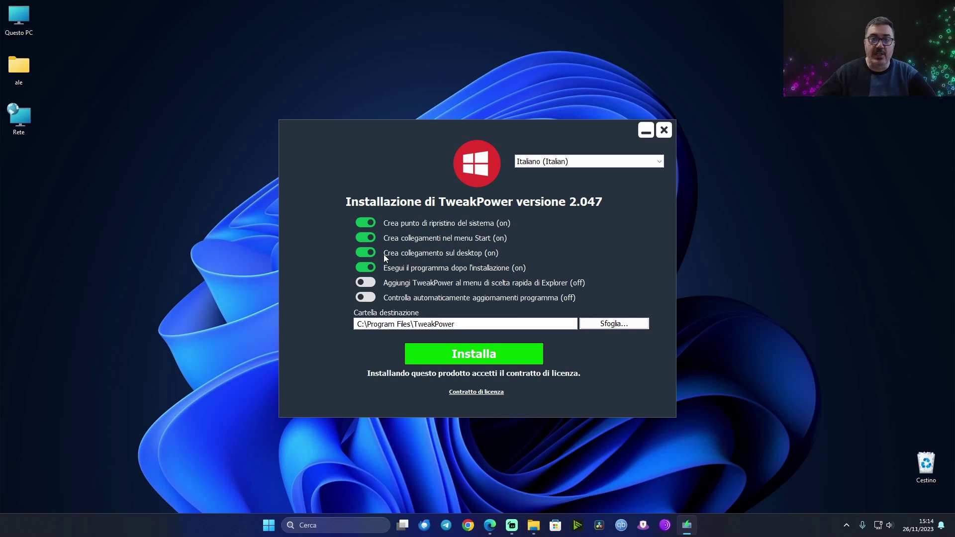
# Step: Install TweakPower with its Explorer context-menu entry and automatic program update checks enabled, and finish the setup
pyautogui.click(373, 282)
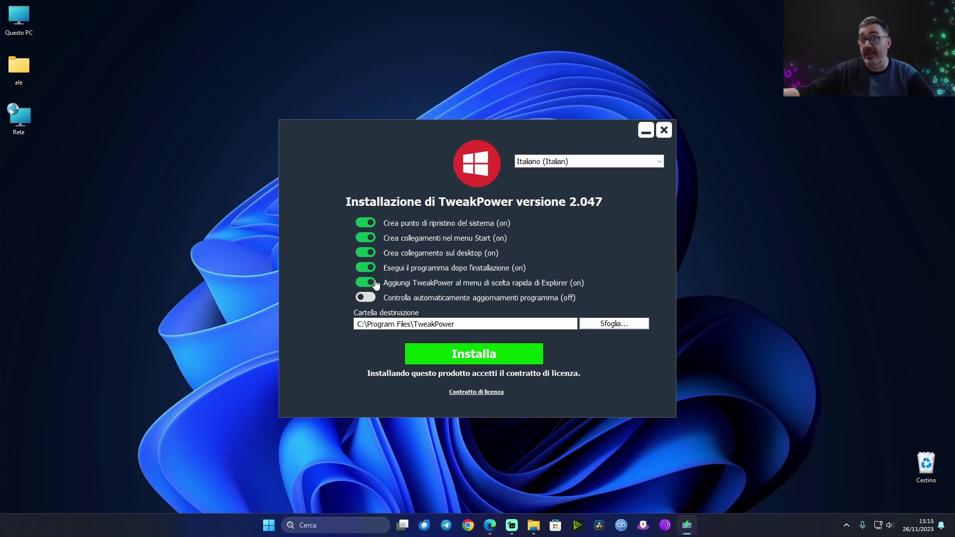
pyautogui.rightClick(848, 128)
pyautogui.click(837, 254)
pyautogui.click(370, 300)
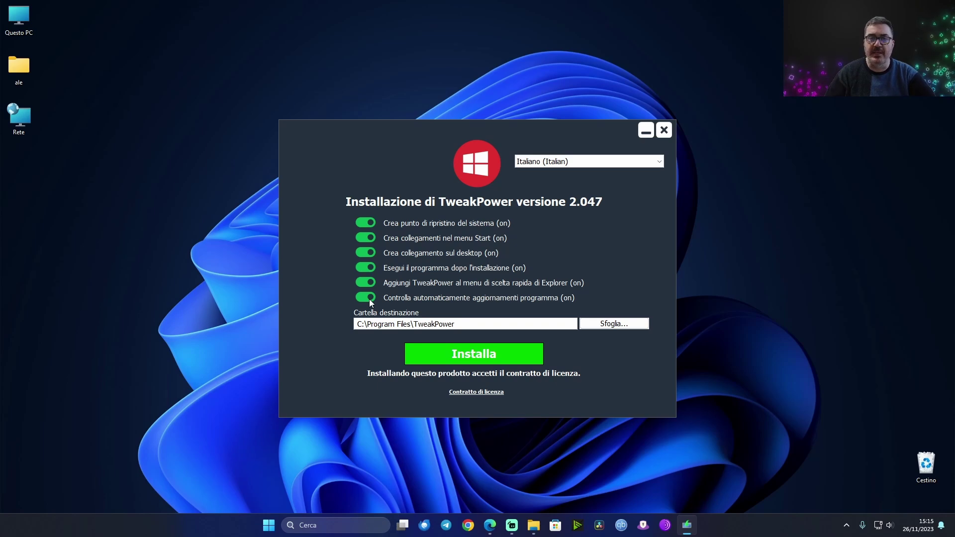
pyautogui.click(468, 355)
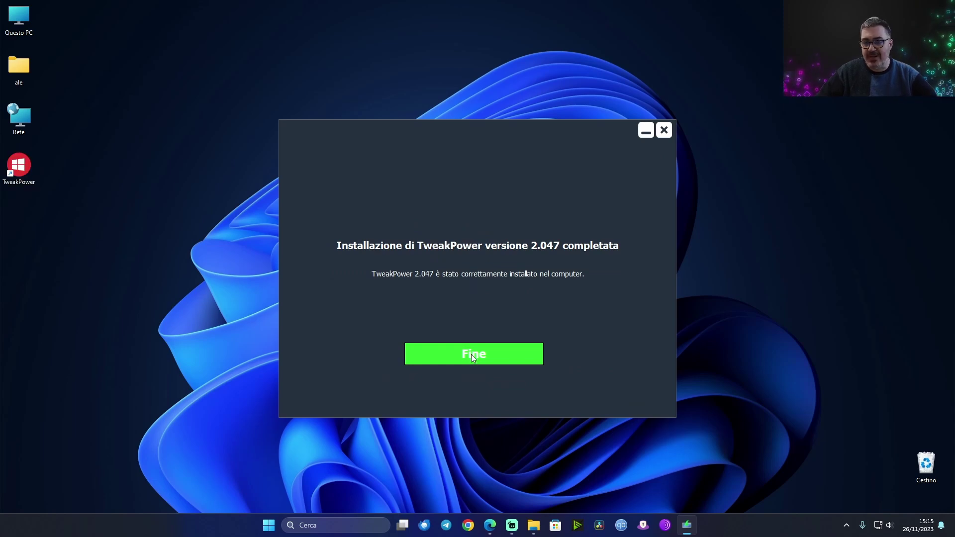
pyautogui.click(475, 356)
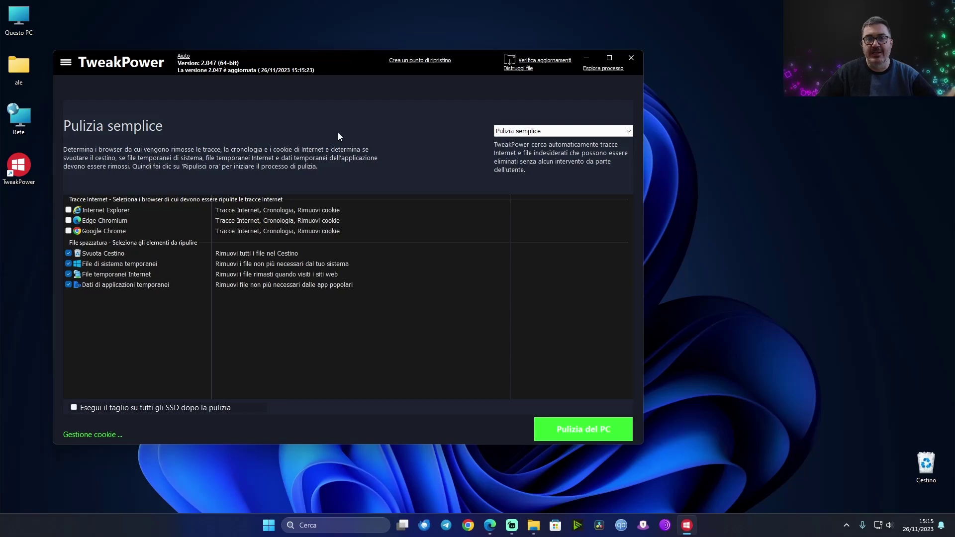
# Step: Set the cleaning mode to Pulizia predefinita and review the Pulizia Browser settings
pyautogui.moveTo(475, 58); pyautogui.dragTo(470, 60)
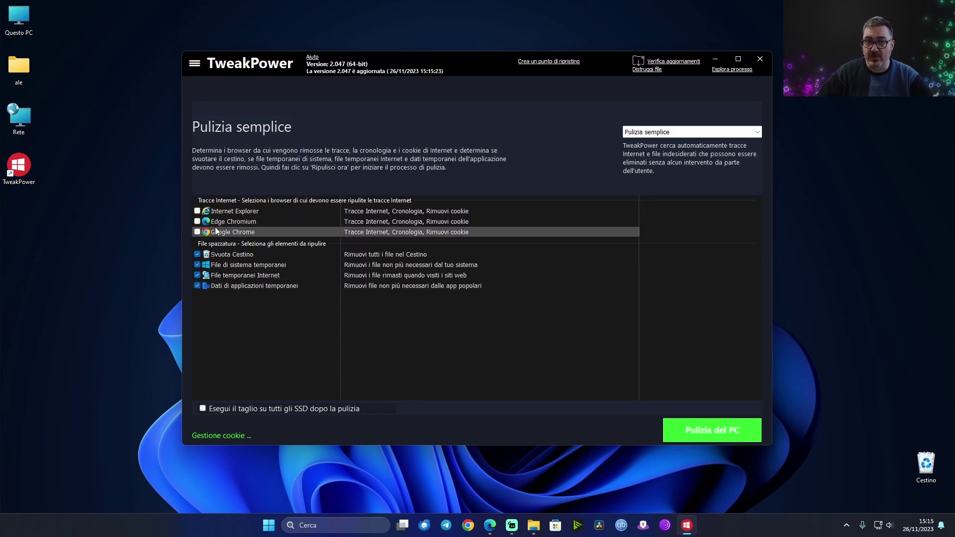
pyautogui.click(672, 132)
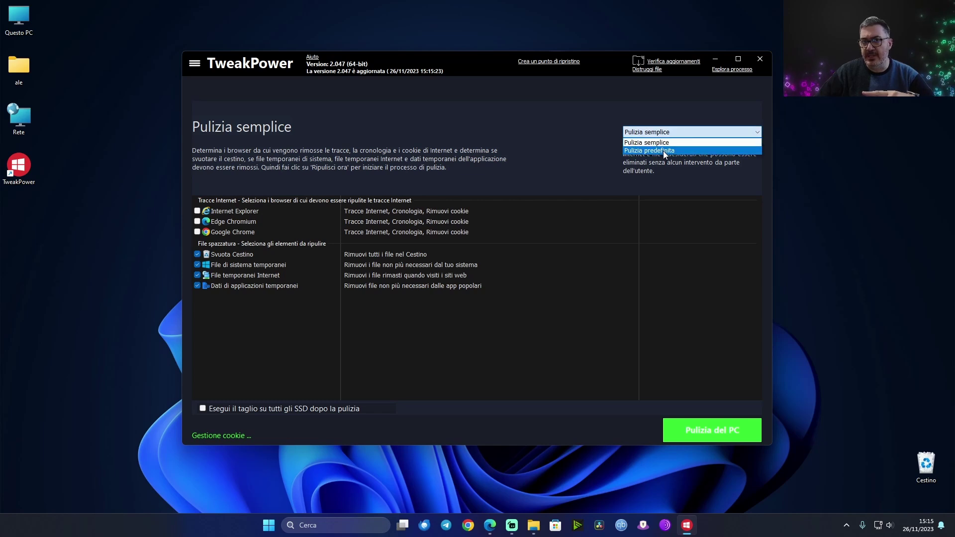
pyautogui.click(663, 150)
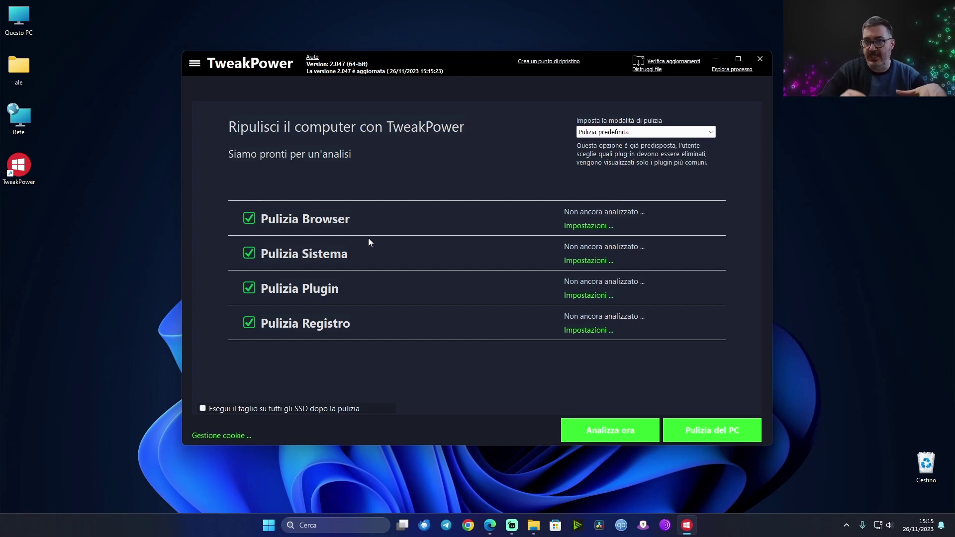
pyautogui.click(592, 227)
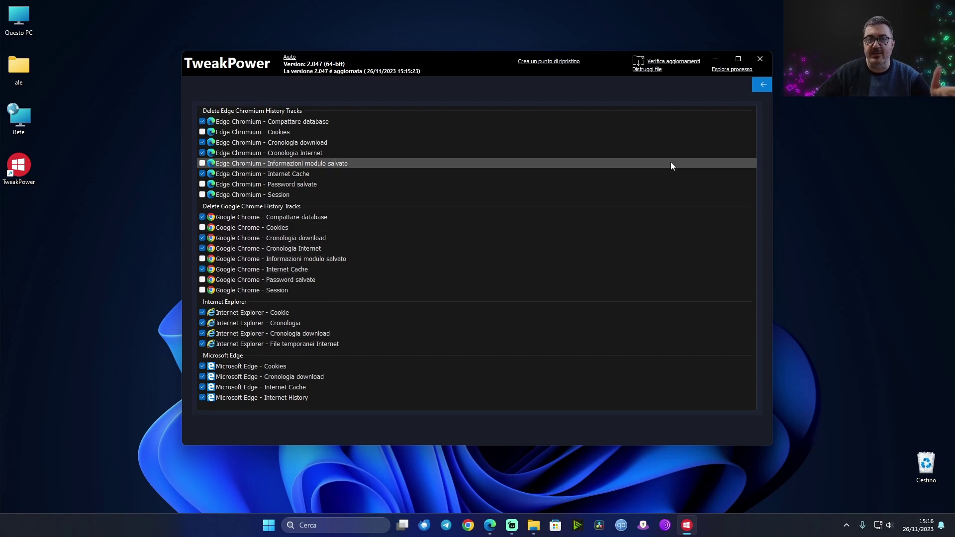
pyautogui.click(763, 84)
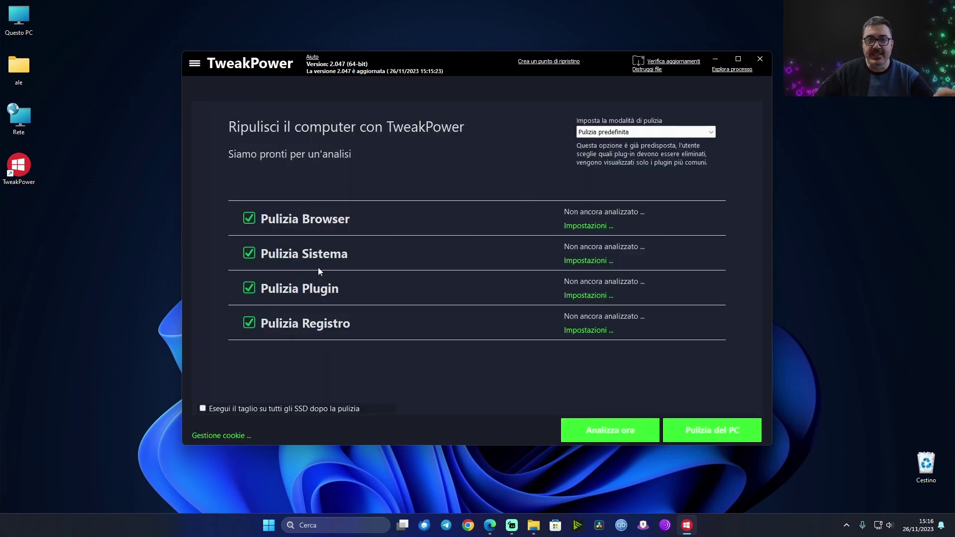
# Step: Include Windows.old in the Pulizia Sistema items, accept the notice, and review the Windows Store entries
pyautogui.click(604, 262)
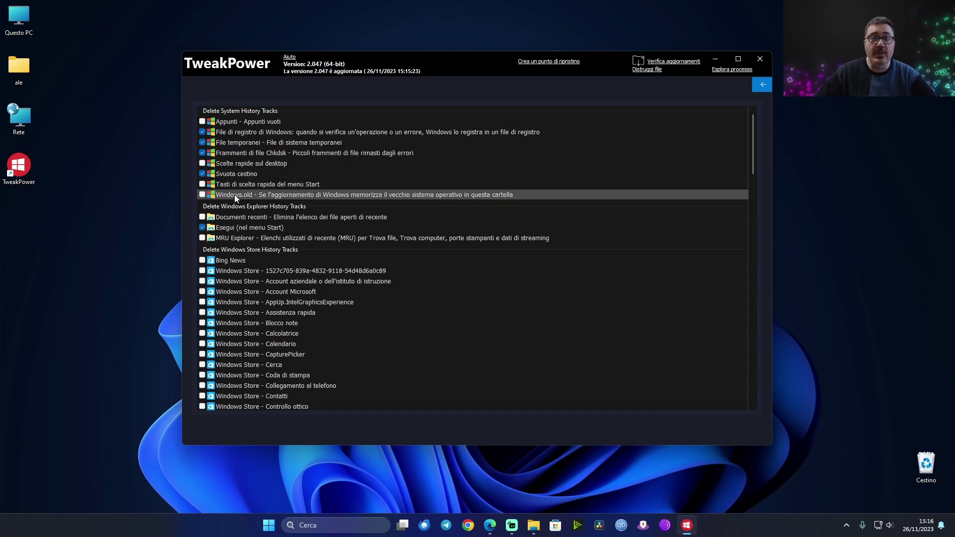
pyautogui.click(203, 195)
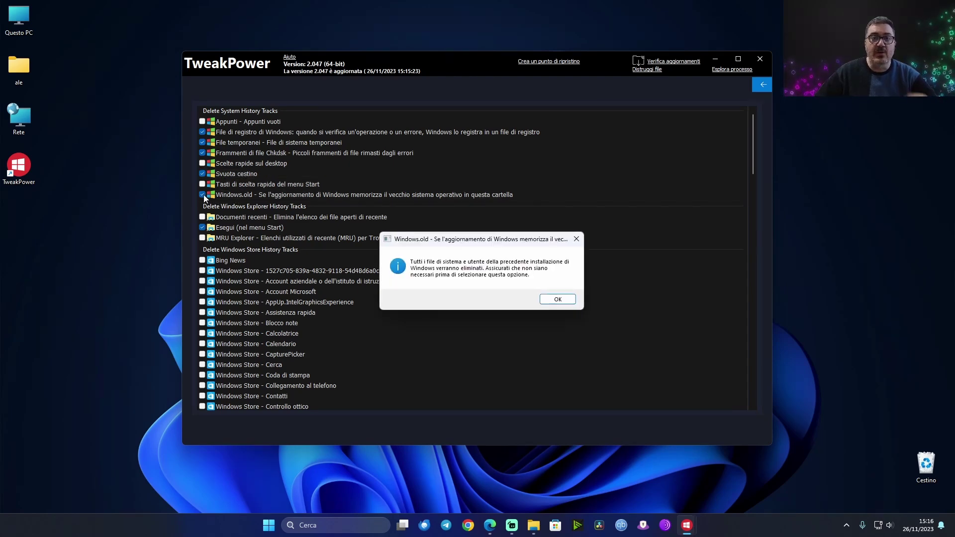
pyautogui.click(557, 304)
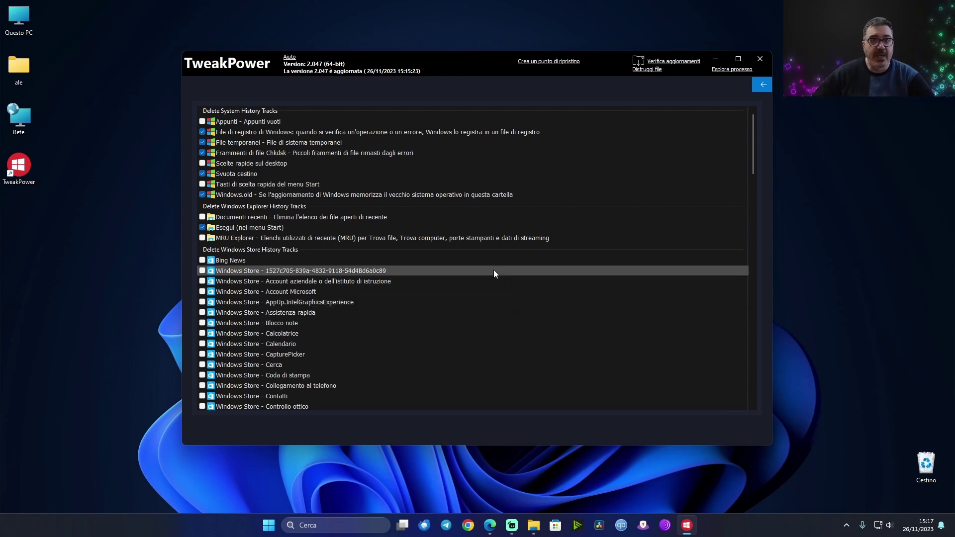
pyautogui.scroll(-2, 369, 285)
pyautogui.scroll(2, 369, 285)
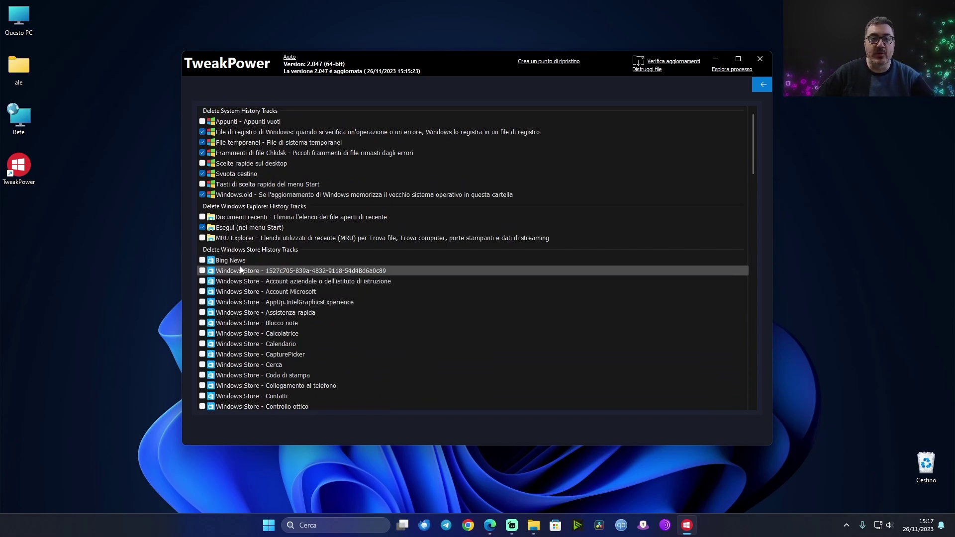
pyautogui.scroll(-2, 243, 263)
pyautogui.scroll(-3, 245, 265)
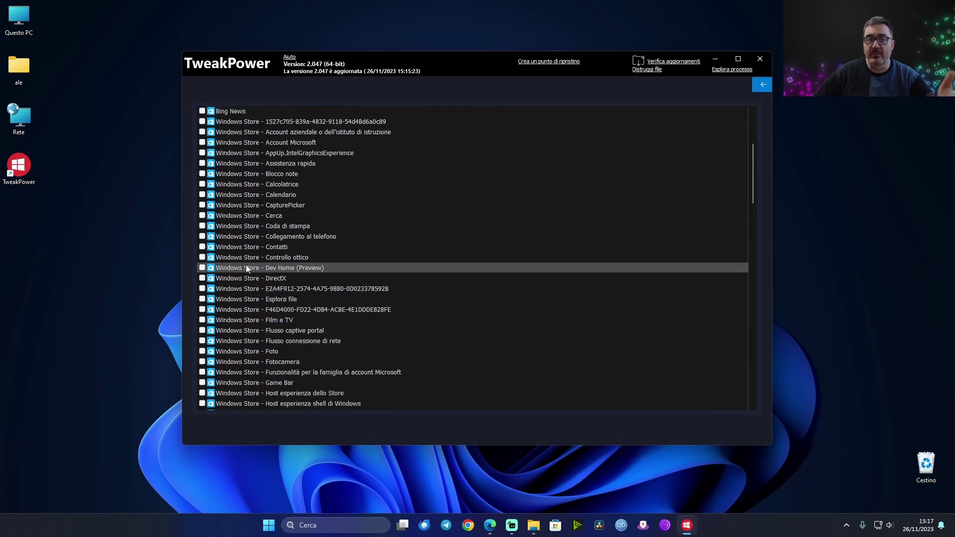
pyautogui.scroll(3, 247, 262)
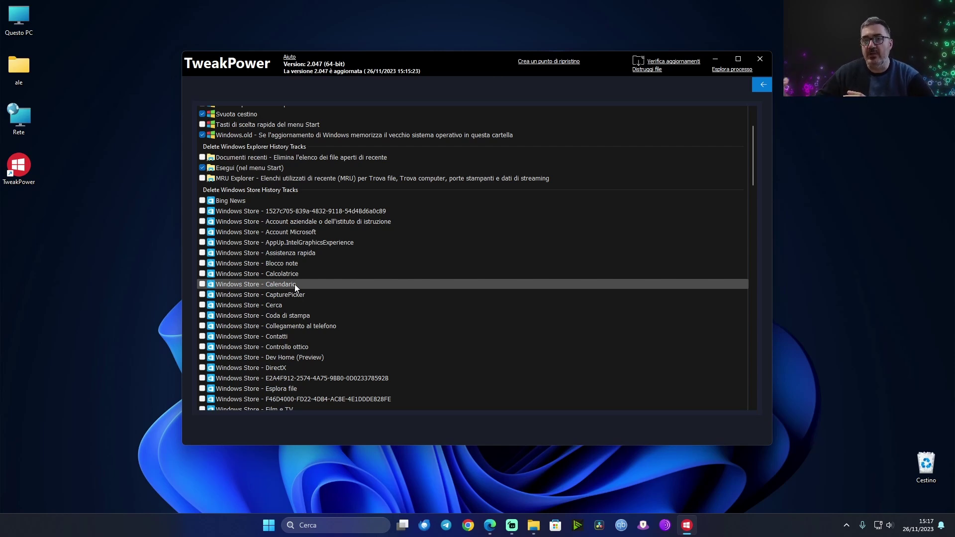
pyautogui.click(757, 83)
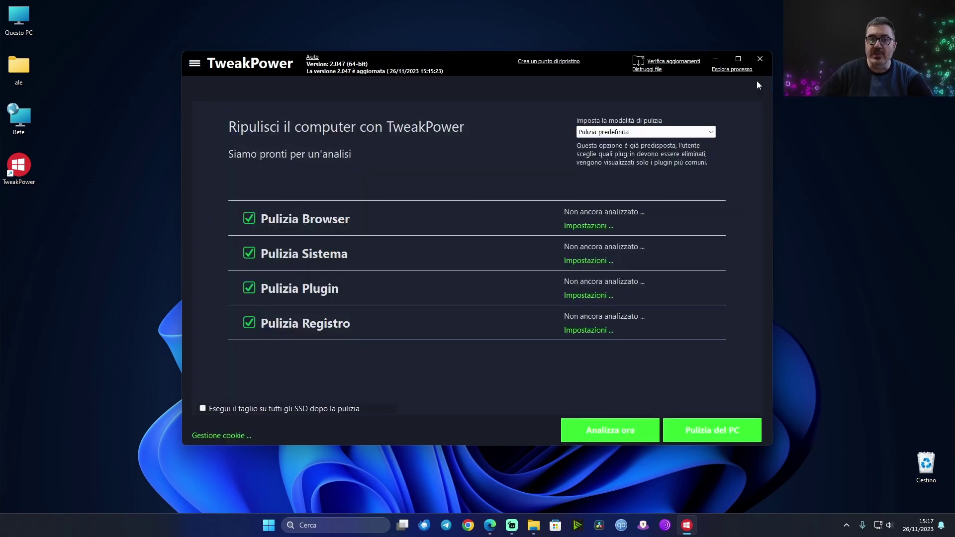
# Step: Review the items selected in the Pulizia Plugin and Pulizia Registro settings
pyautogui.click(593, 296)
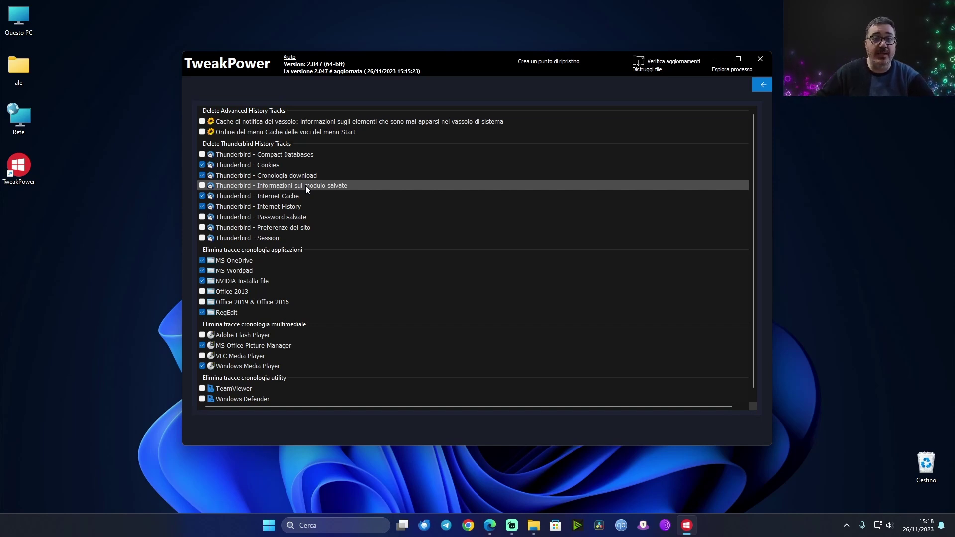
pyautogui.scroll(-1, 328, 278)
pyautogui.scroll(-1, 313, 258)
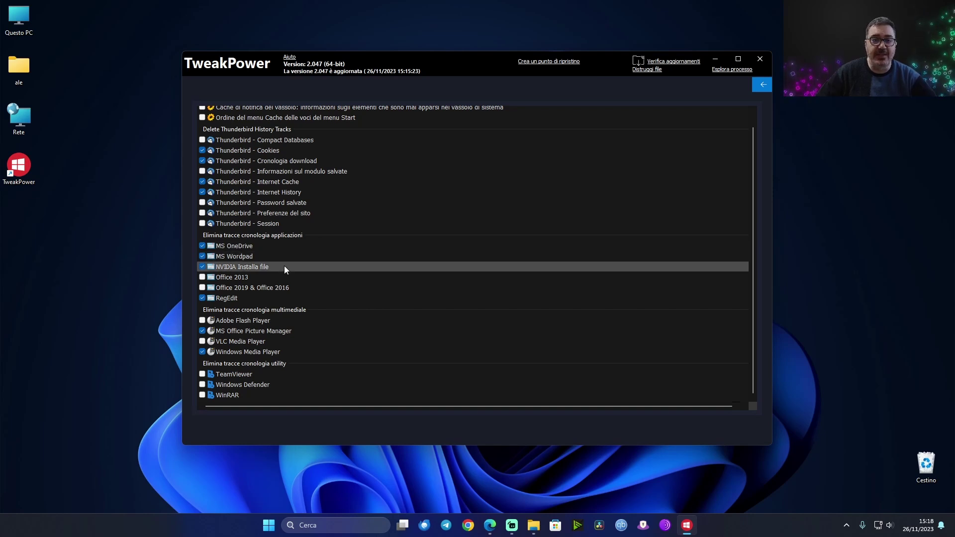
pyautogui.click(756, 88)
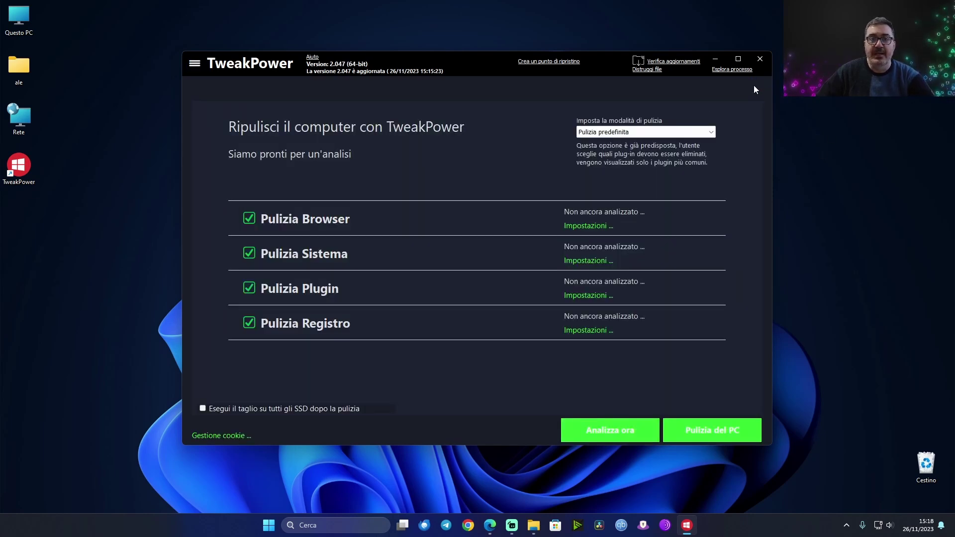
pyautogui.click(591, 329)
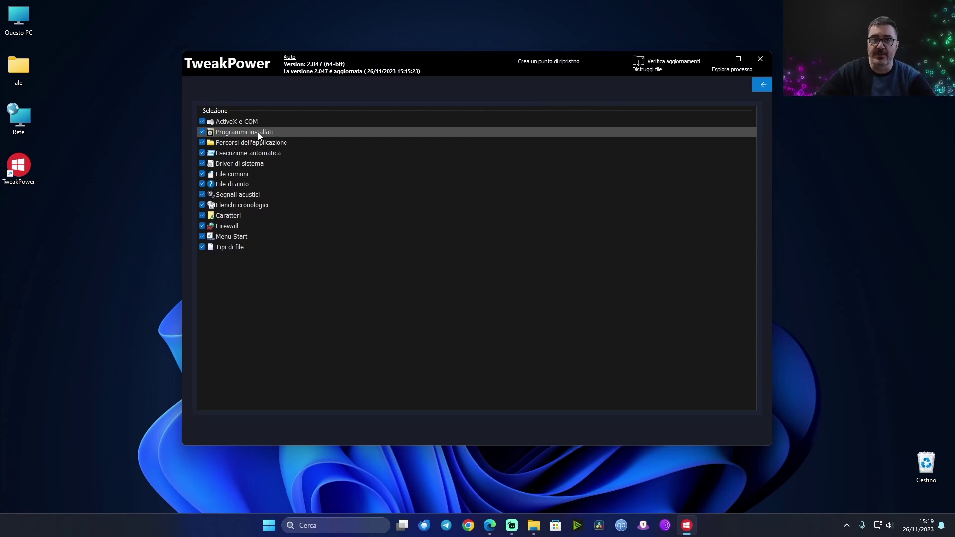
pyautogui.click(762, 84)
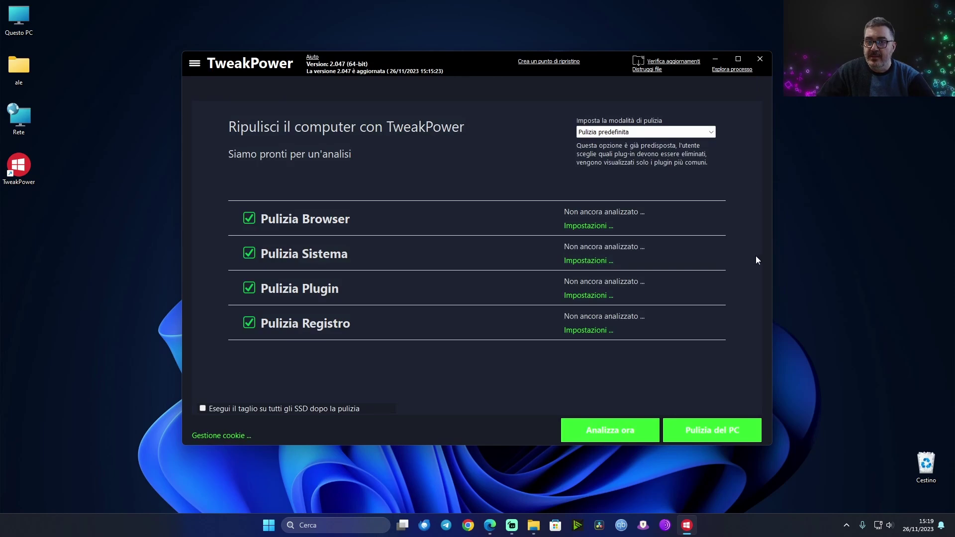
# Step: Analyze the PC for browser, system, plugin and registry items that can be cleaned
pyautogui.click(614, 432)
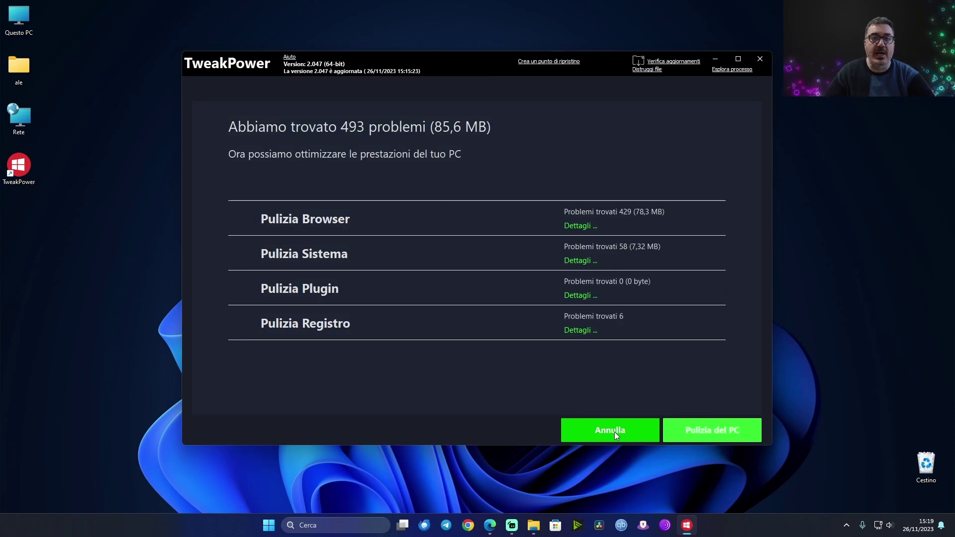
pyautogui.click(691, 423)
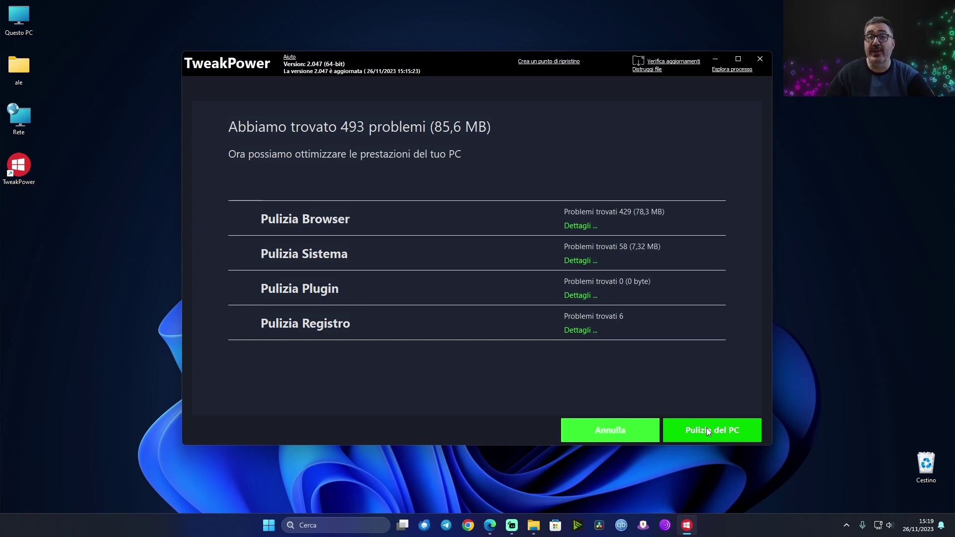
# Step: Examine the Dashboard overview and the details of its Centro sicurezza section
pyautogui.click(197, 61)
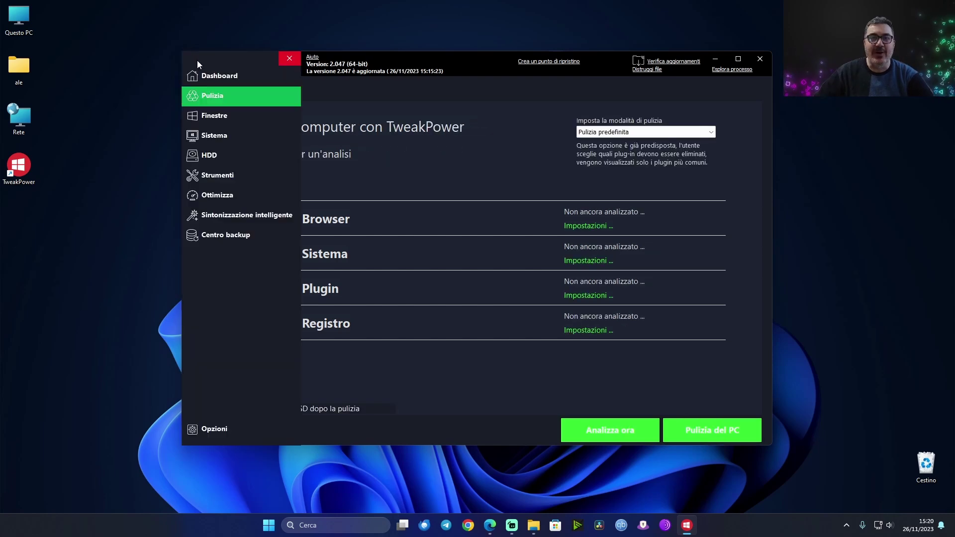
pyautogui.click(219, 77)
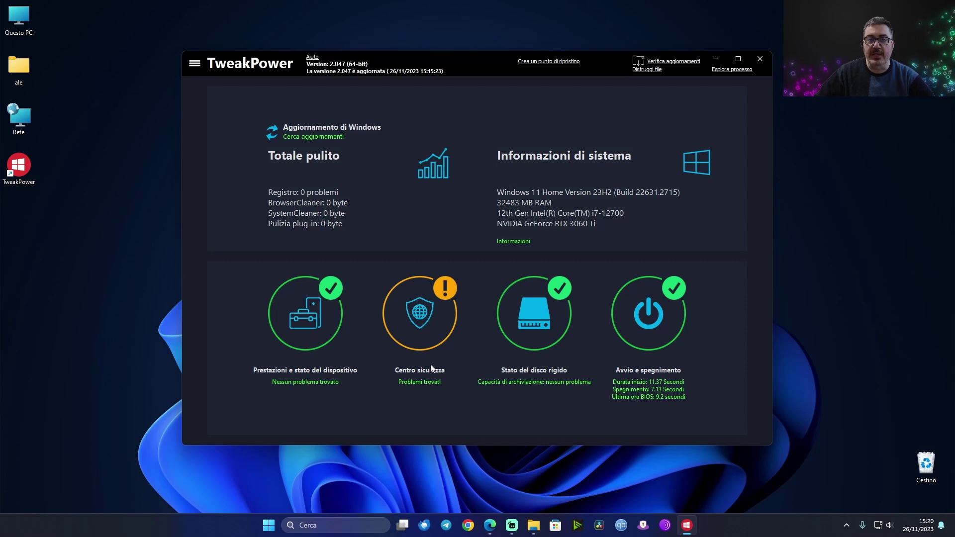
pyautogui.click(428, 383)
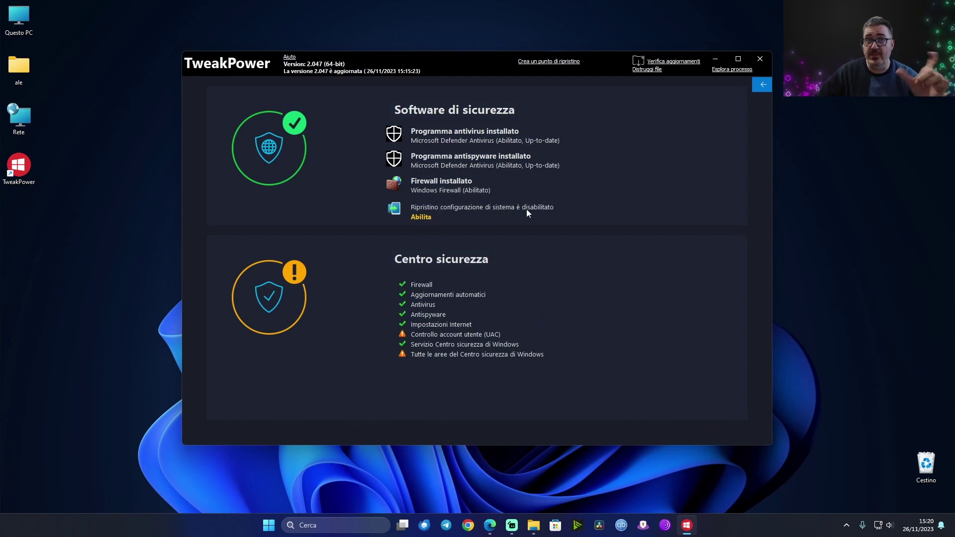
pyautogui.click(762, 85)
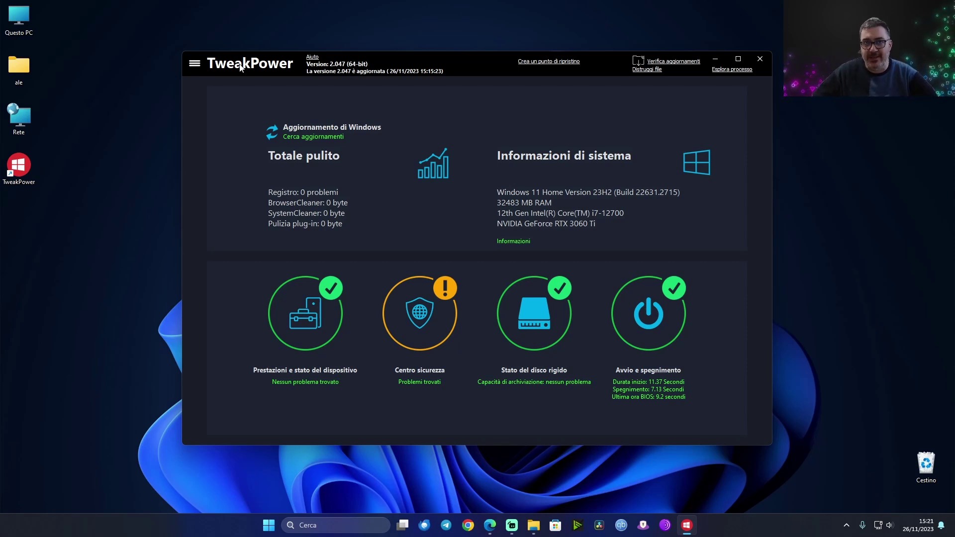
# Step: Open the Operazione settings from the Finestre section to view the mouse options
pyautogui.click(197, 60)
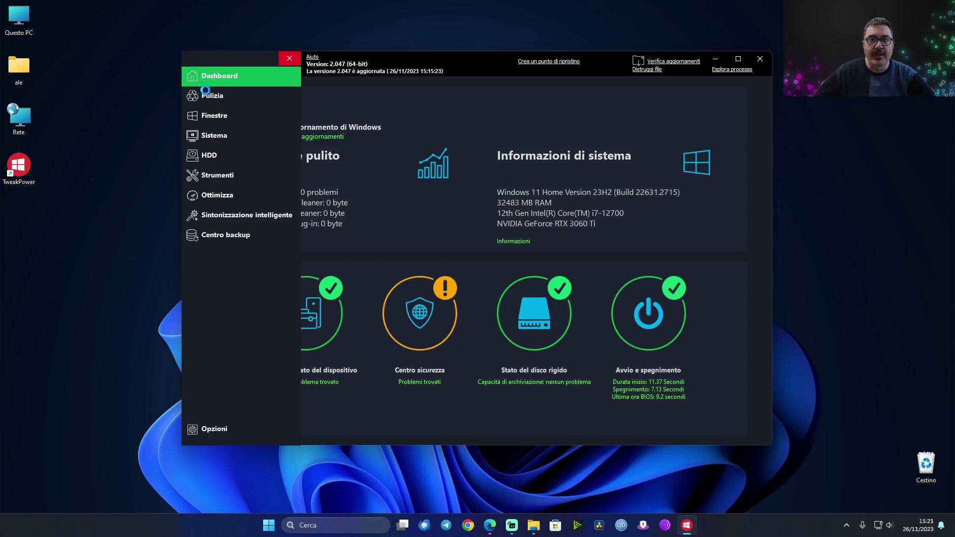
pyautogui.click(207, 95)
pyautogui.click(198, 63)
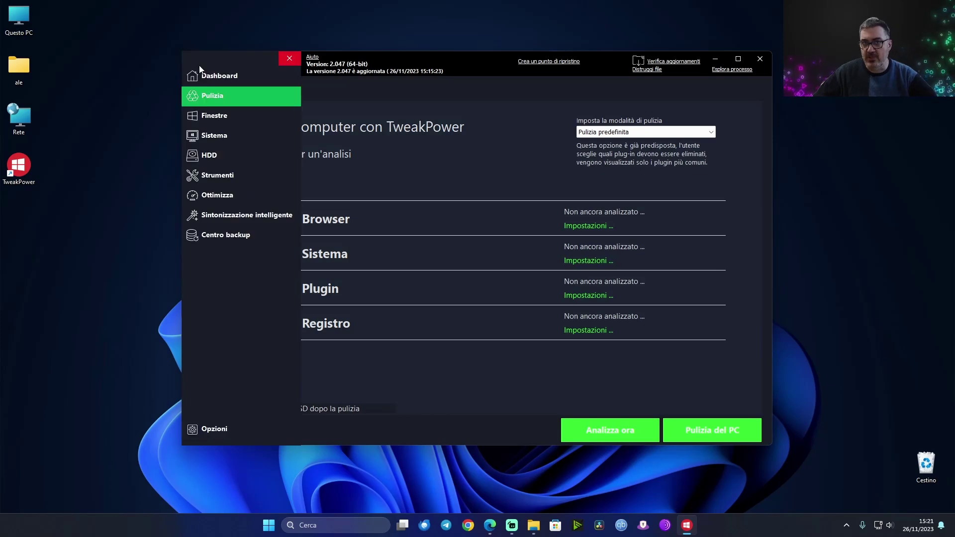
pyautogui.click(211, 116)
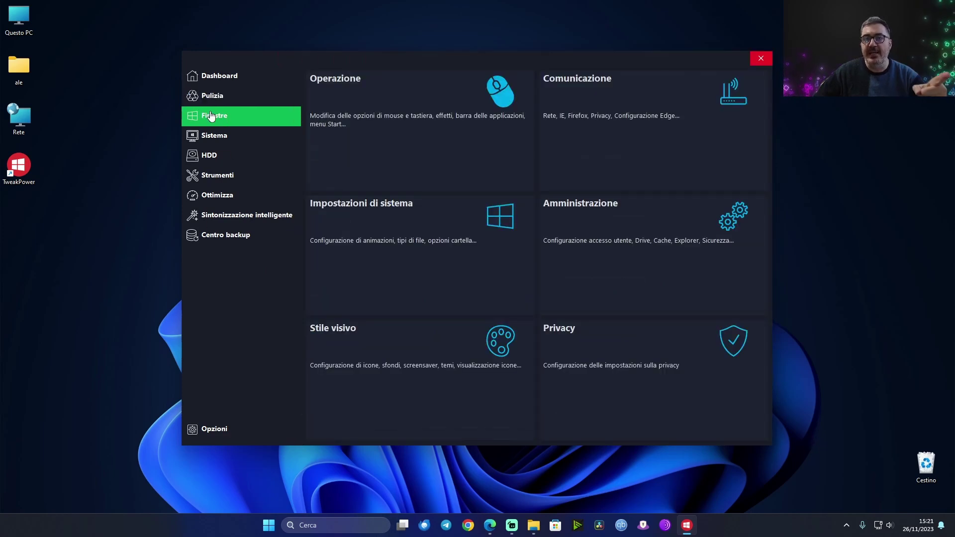
pyautogui.click(360, 119)
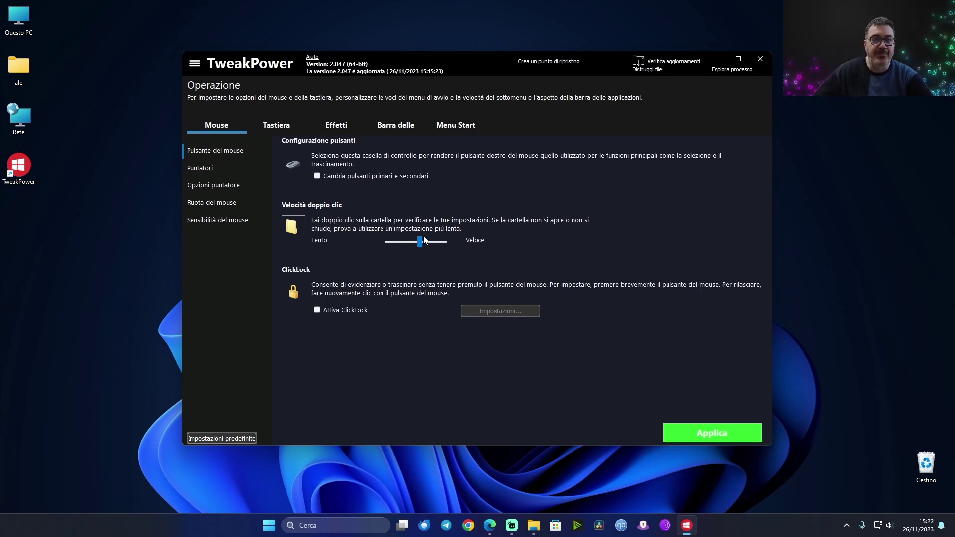
# Step: Preview several pointer schemes in the Puntatori settings, including Windows invertito and Windows invertito (molto grandi)
pyautogui.click(208, 170)
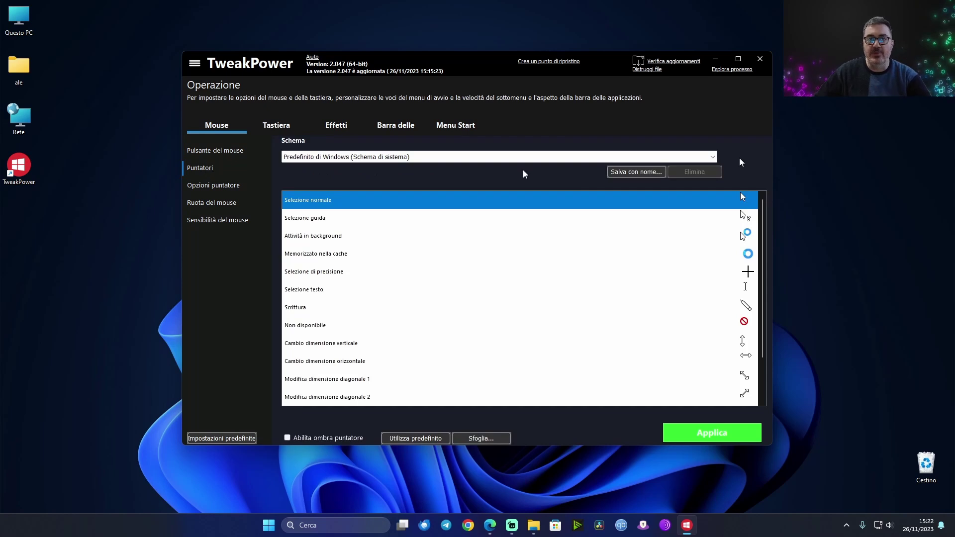
pyautogui.click(499, 159)
pyautogui.click(488, 192)
pyautogui.click(487, 157)
pyautogui.click(460, 231)
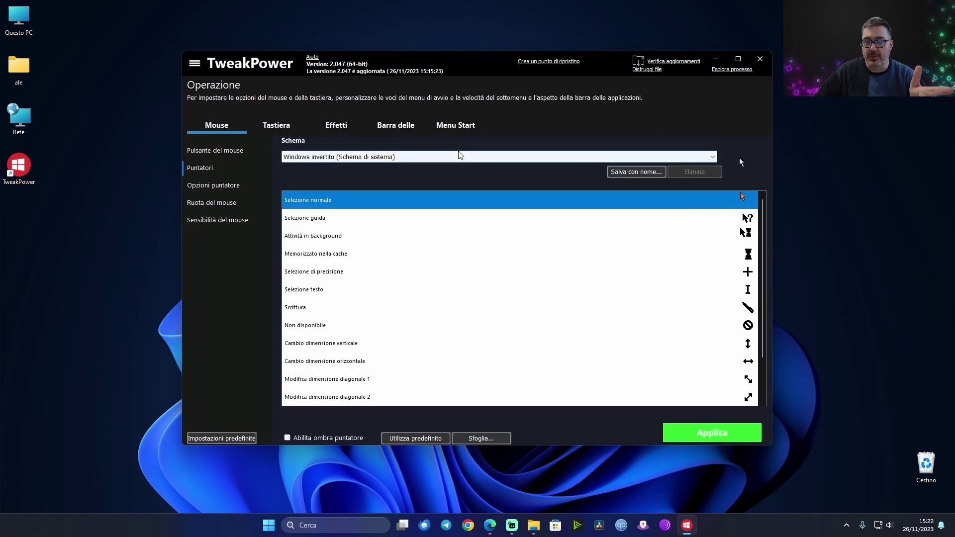
pyautogui.scroll(-1, 456, 156)
pyautogui.scroll(-1, 459, 158)
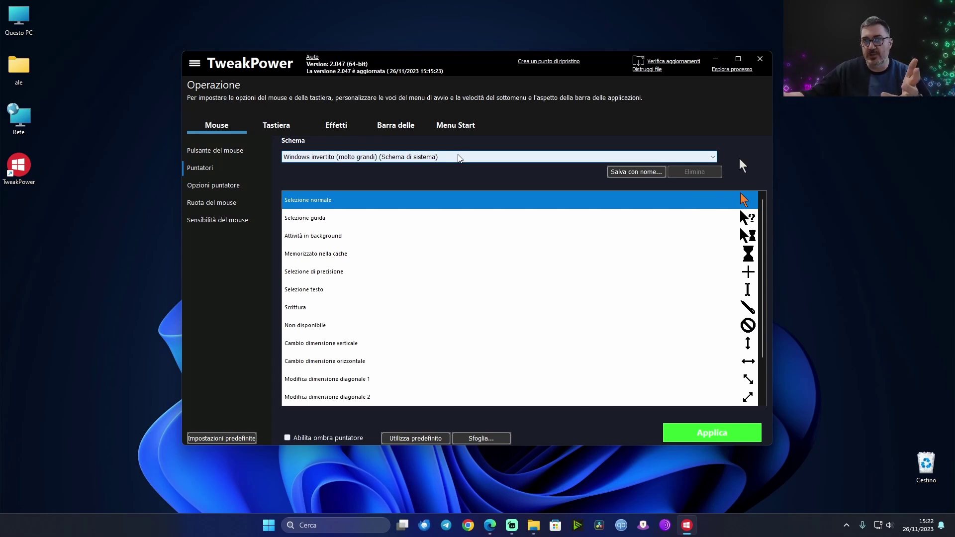
# Step: Try the Visualizza tracce puntatore option in the pointer options and switch it back off
pyautogui.click(224, 186)
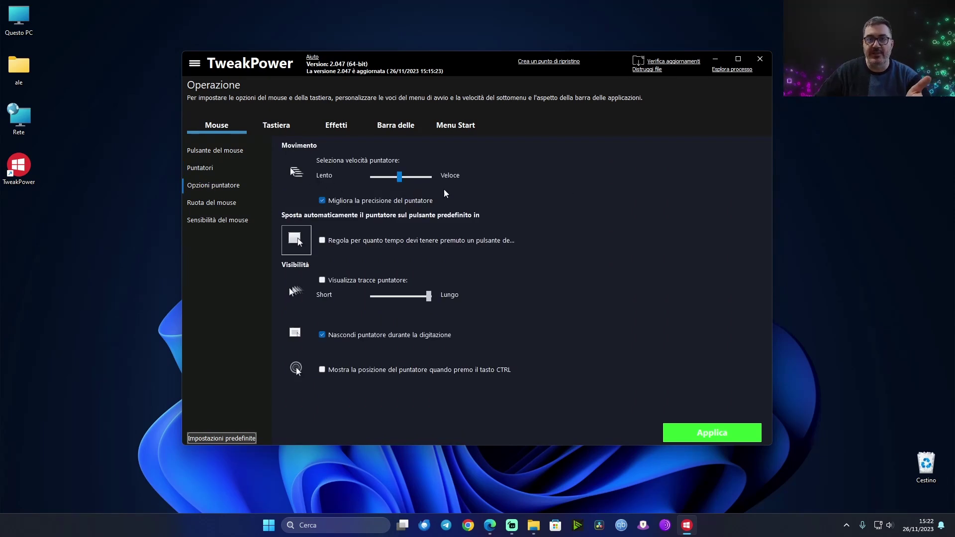
pyautogui.click(323, 280)
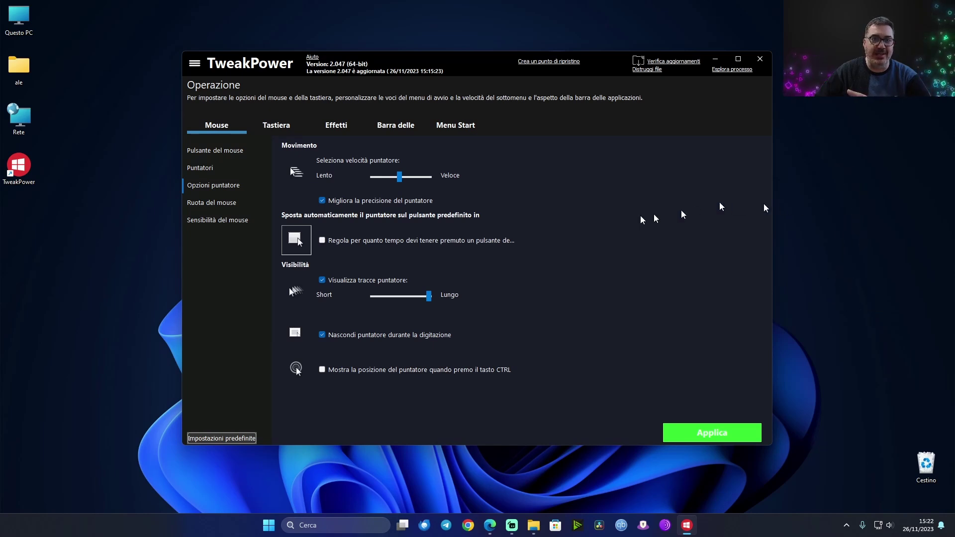
pyautogui.click(322, 280)
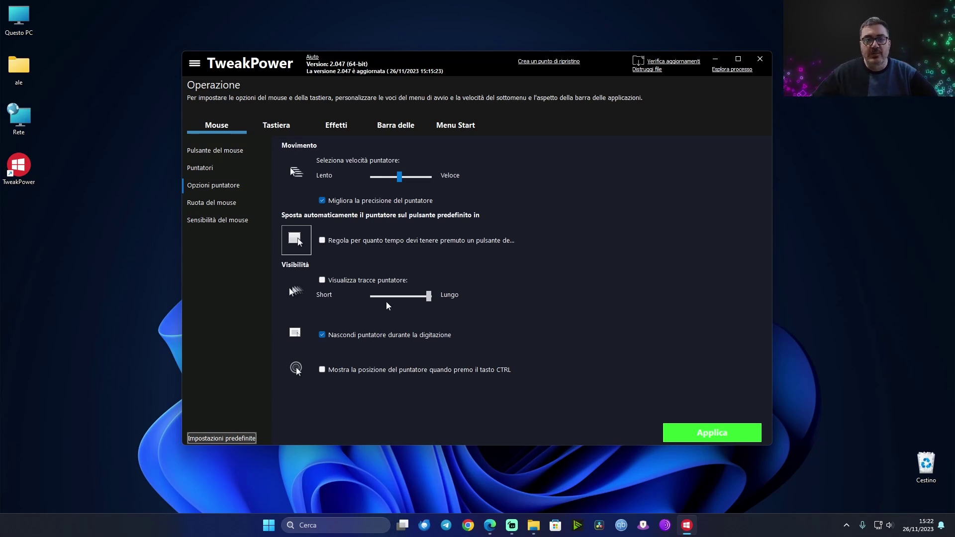
# Step: Examine the mouse wheel and mouse sensitivity settings and the keyboard's Proprietà tastiera options
pyautogui.click(205, 206)
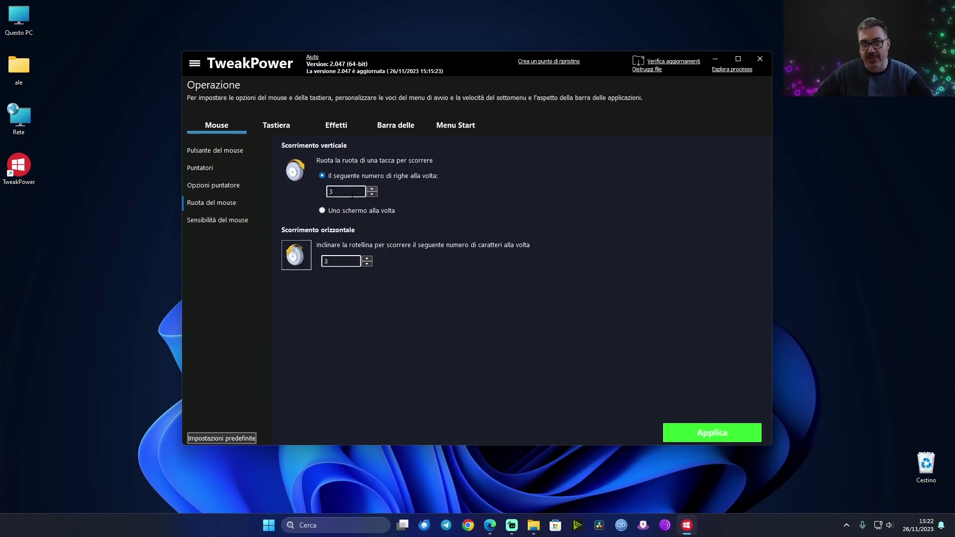
pyautogui.click(211, 221)
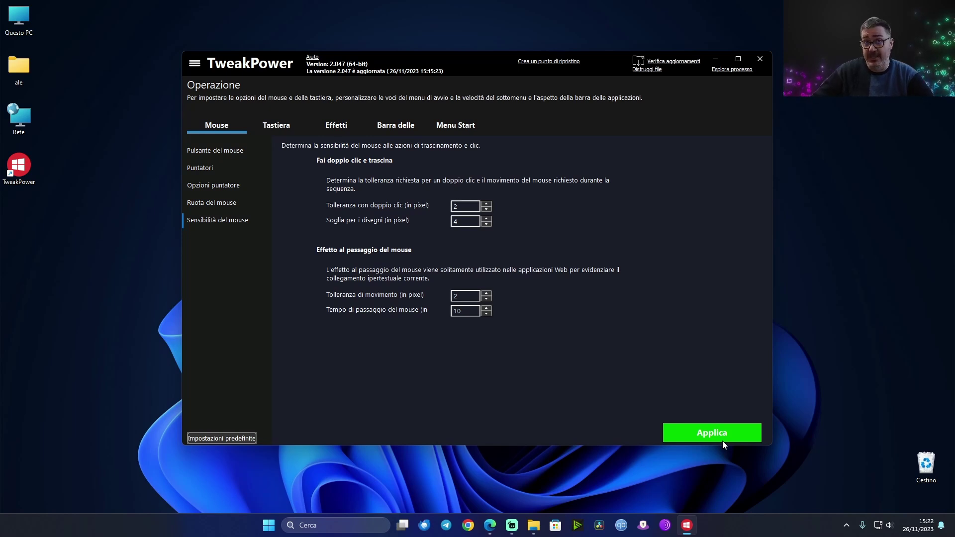
pyautogui.click(280, 125)
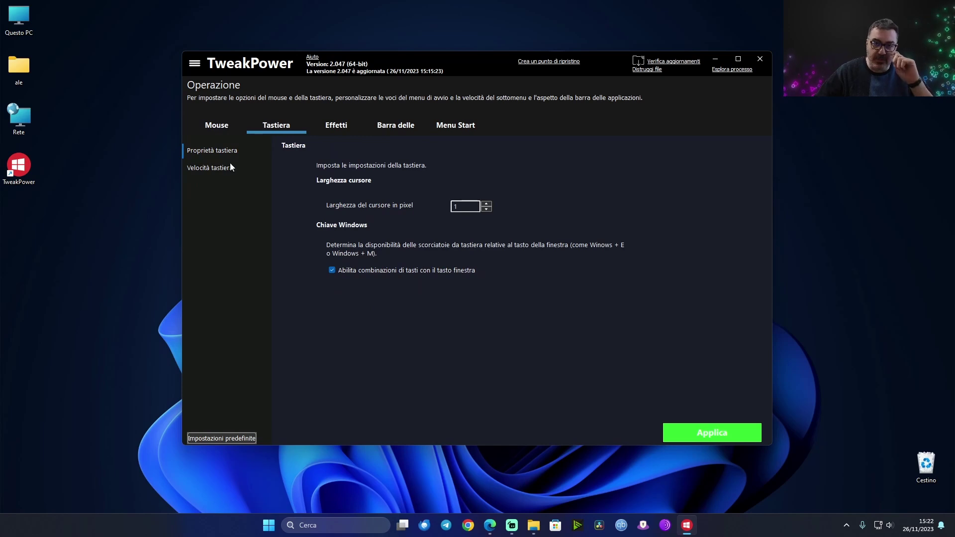
# Step: Examine the Effetti options for inactive windows, active window tracking, and taskbar and Alt + Tab transparency
pyautogui.click(340, 129)
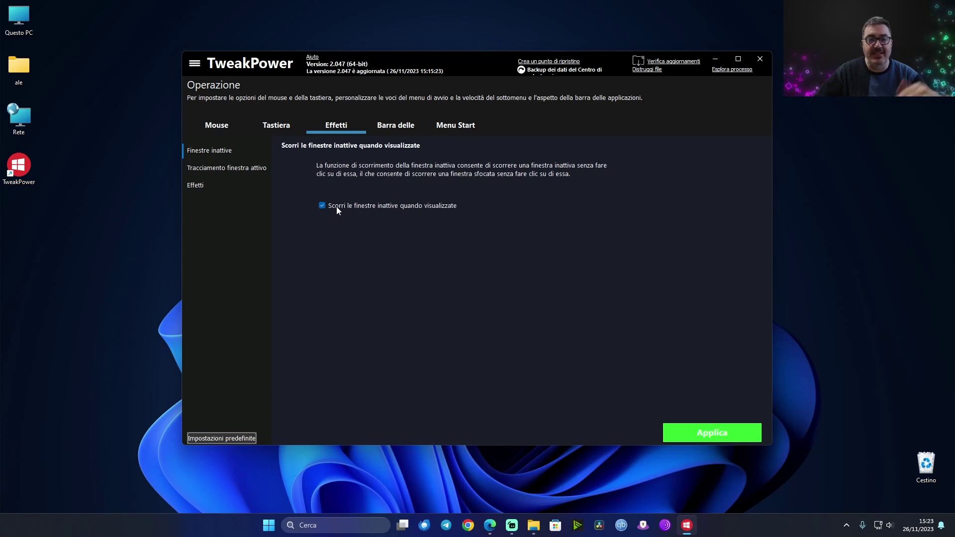
pyautogui.click(221, 169)
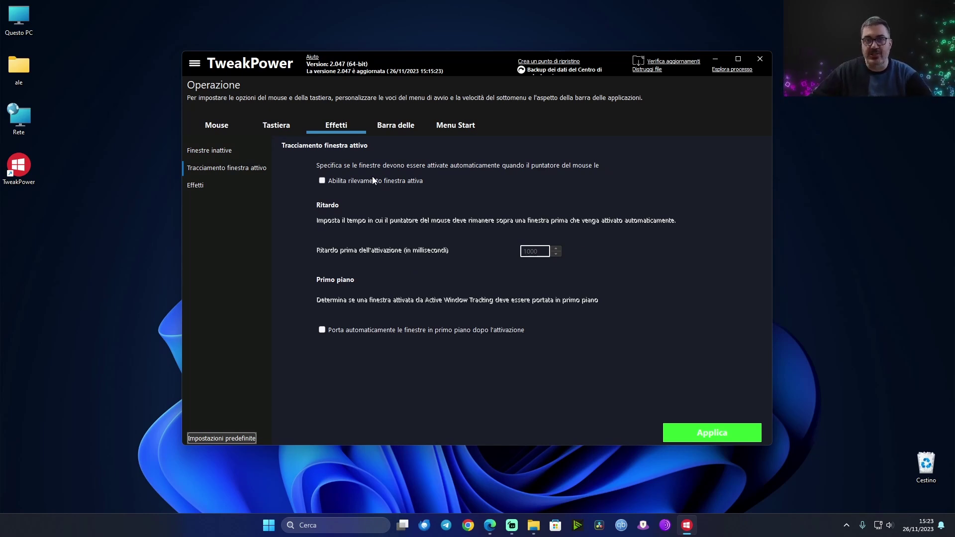
pyautogui.moveTo(460, 59); pyautogui.dragTo(442, 87)
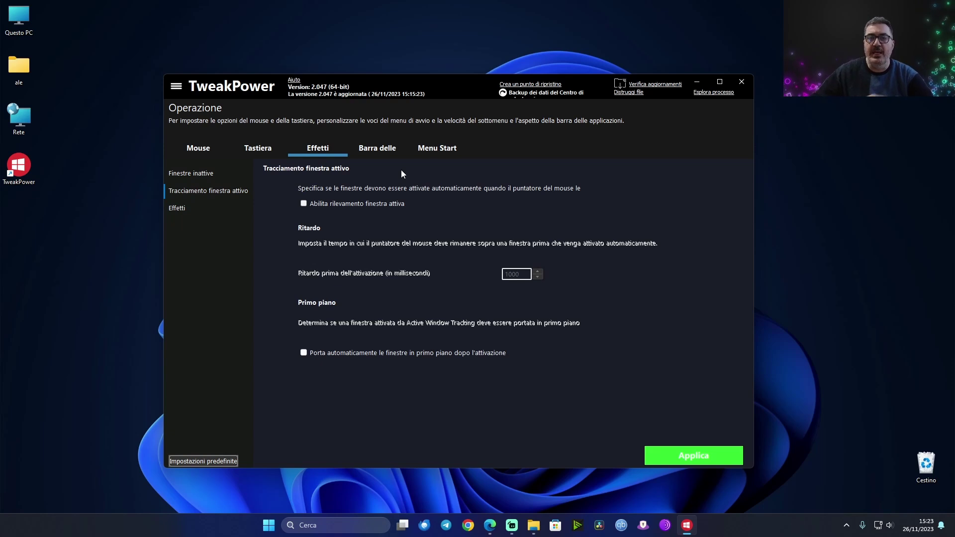
pyautogui.click(179, 209)
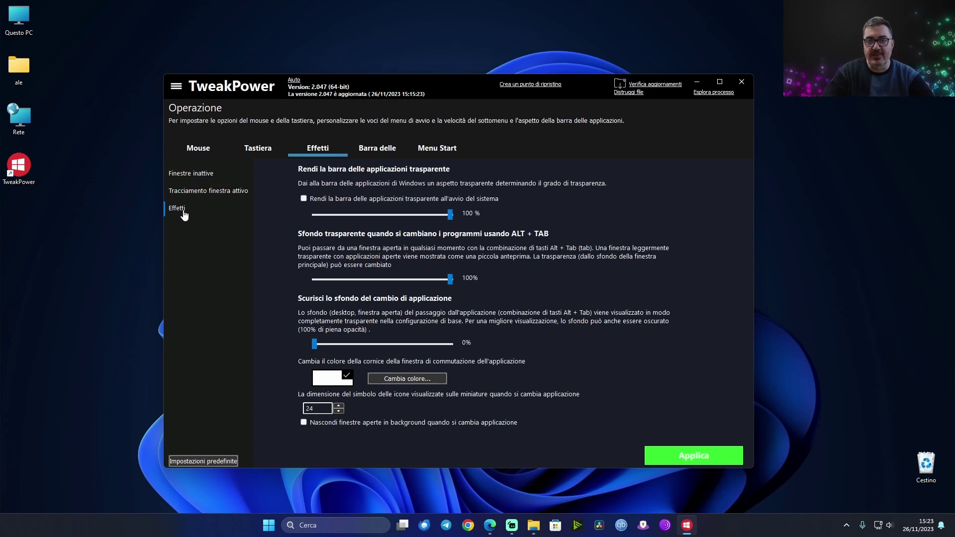
pyautogui.moveTo(448, 217)
pyautogui.mouseDown()
pyautogui.moveTo(372, 223)
pyautogui.moveTo(448, 217)
pyautogui.mouseUp()
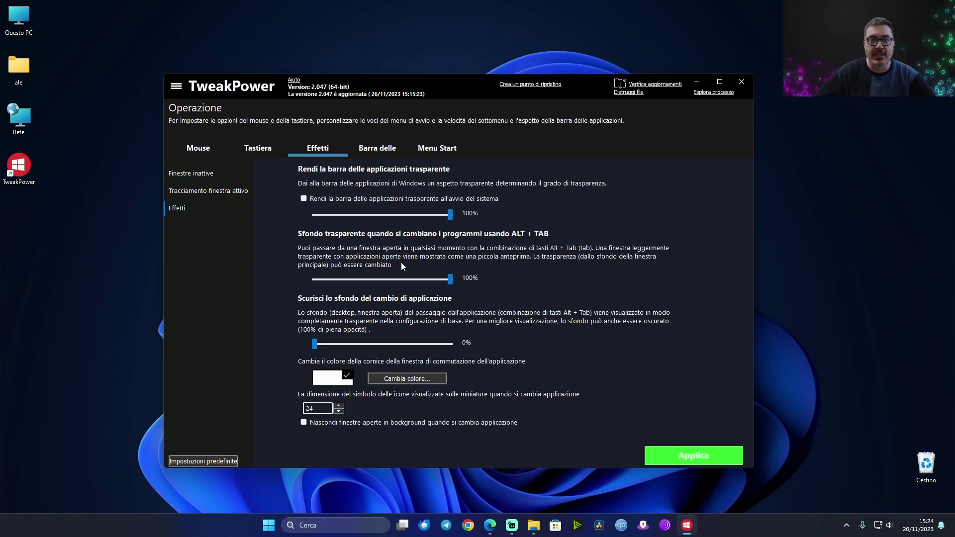
# Step: Examine the taskbar's Configurazione, Area di notifica and Miniature settings and the Menu Start options
pyautogui.click(381, 152)
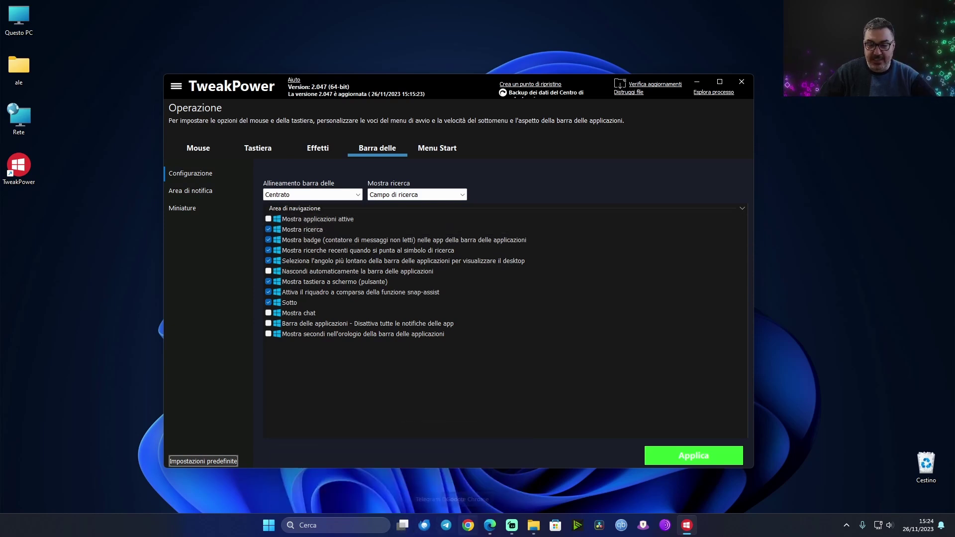
pyautogui.moveTo(490, 525)
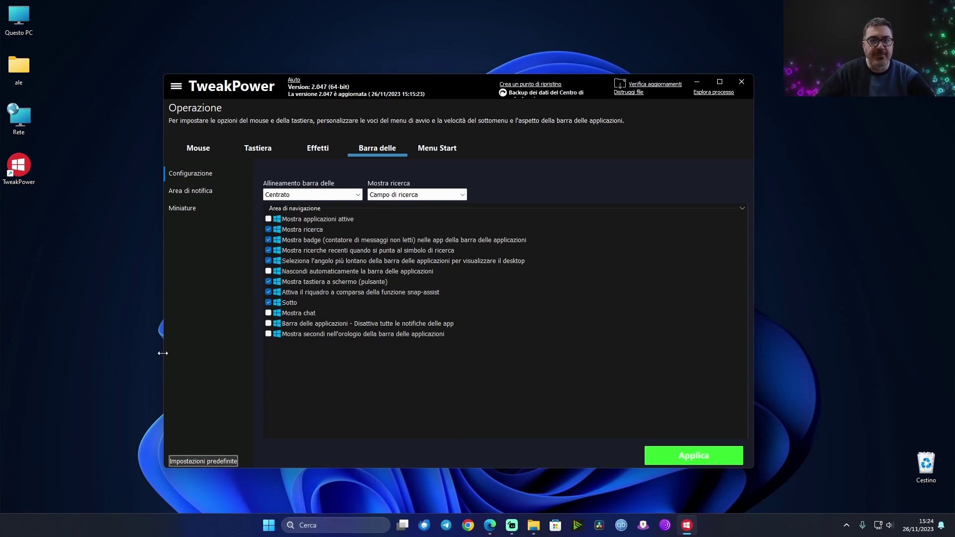
pyautogui.click(196, 192)
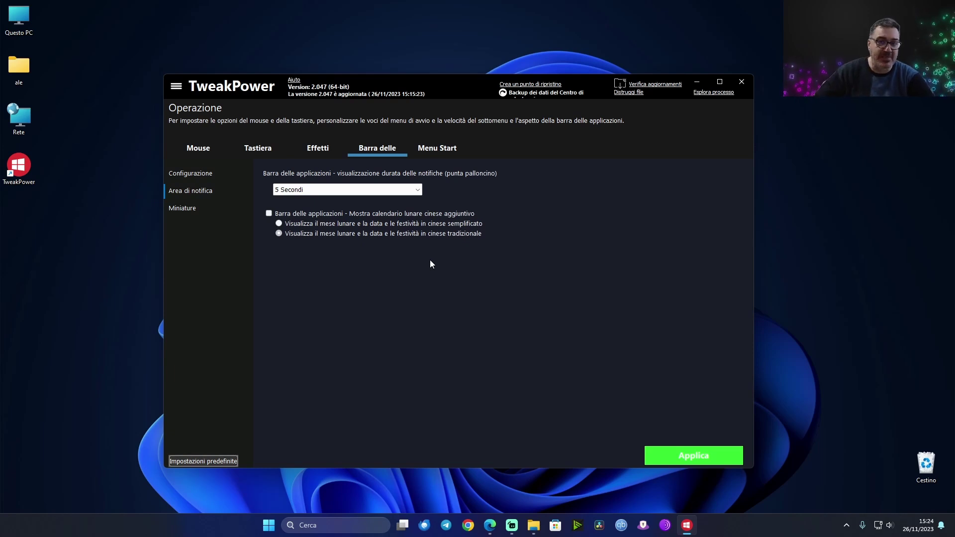
pyautogui.click(182, 209)
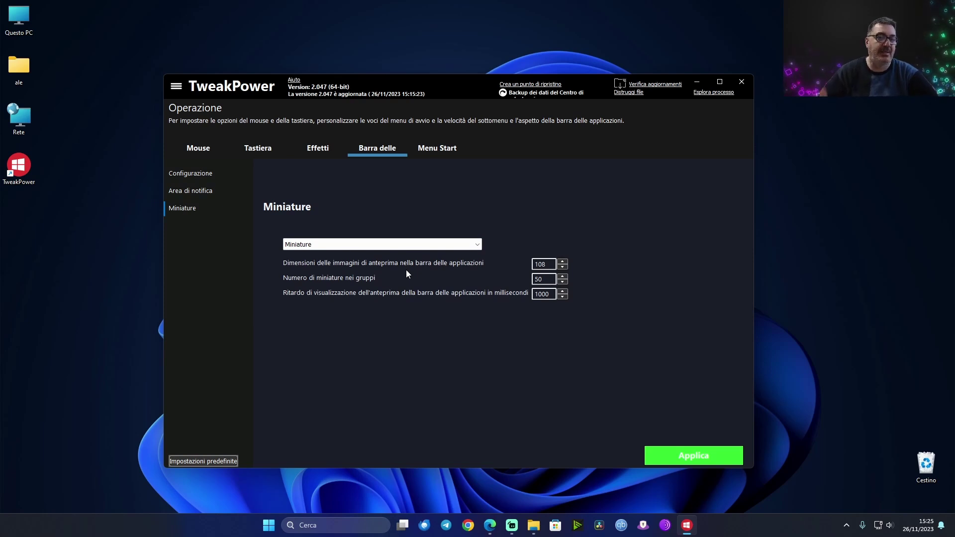
pyautogui.click(438, 149)
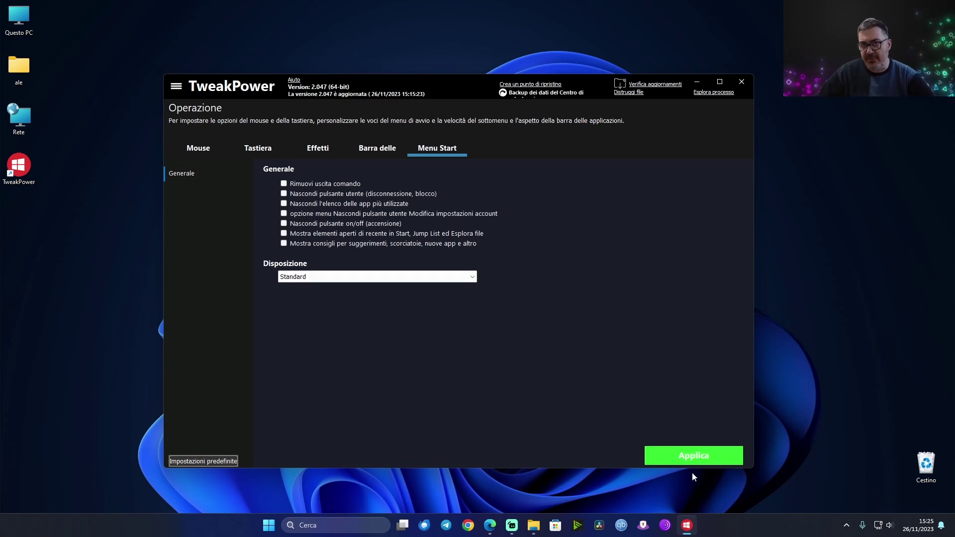
# Step: Open the Comunicazione settings from the Finestre section and view the Ambiente di rete and Universal Plug and Play options
pyautogui.click(171, 88)
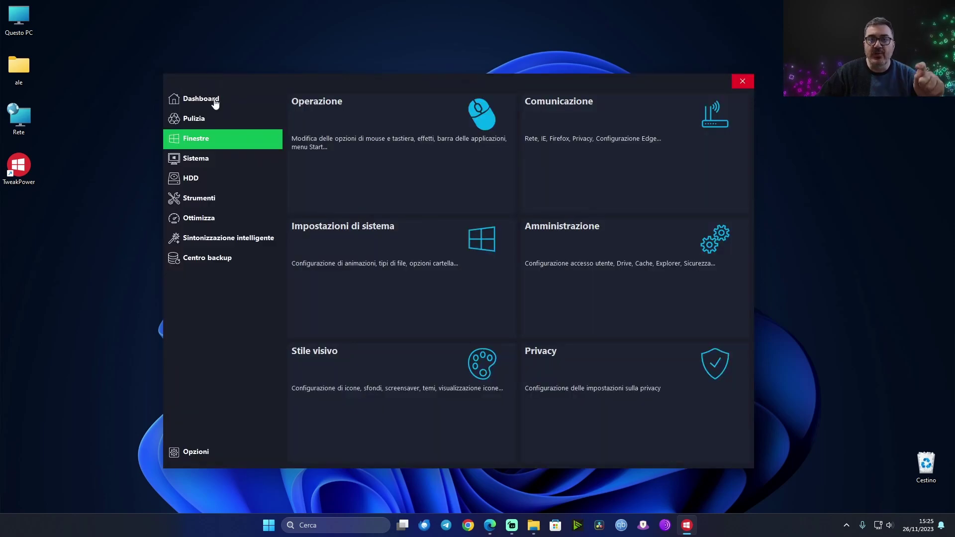
pyautogui.click(585, 180)
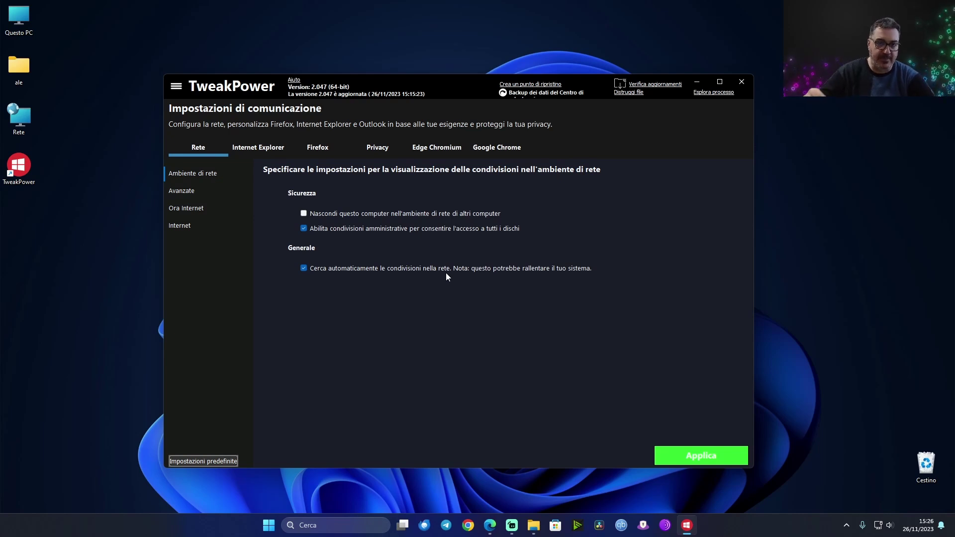
pyautogui.click(204, 193)
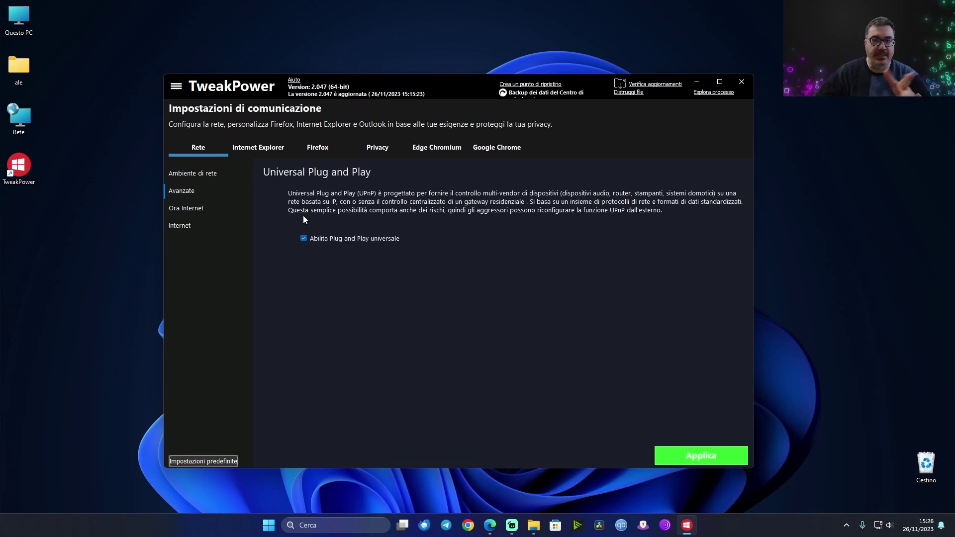
# Step: Synchronize the Windows time with the internet time server from the Ora Internet settings
pyautogui.click(190, 210)
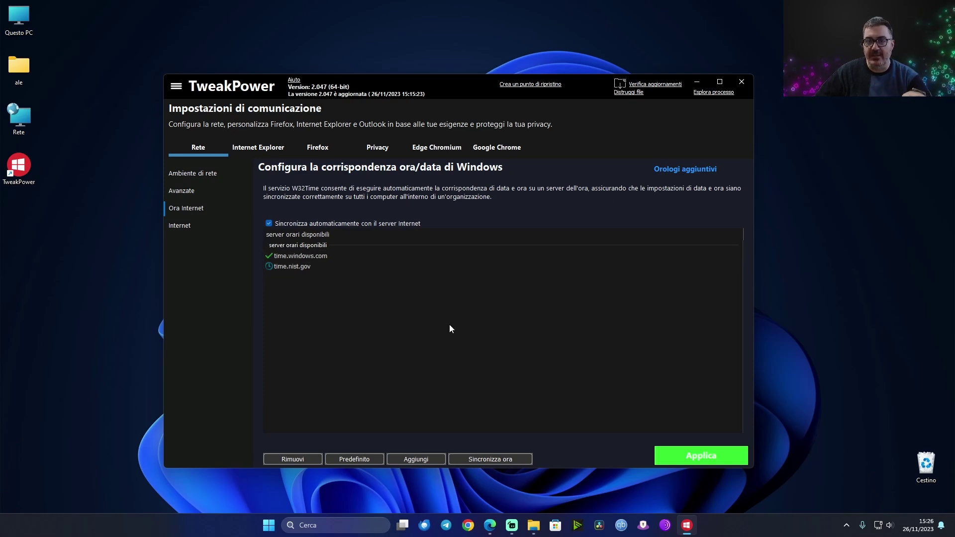
pyautogui.click(482, 459)
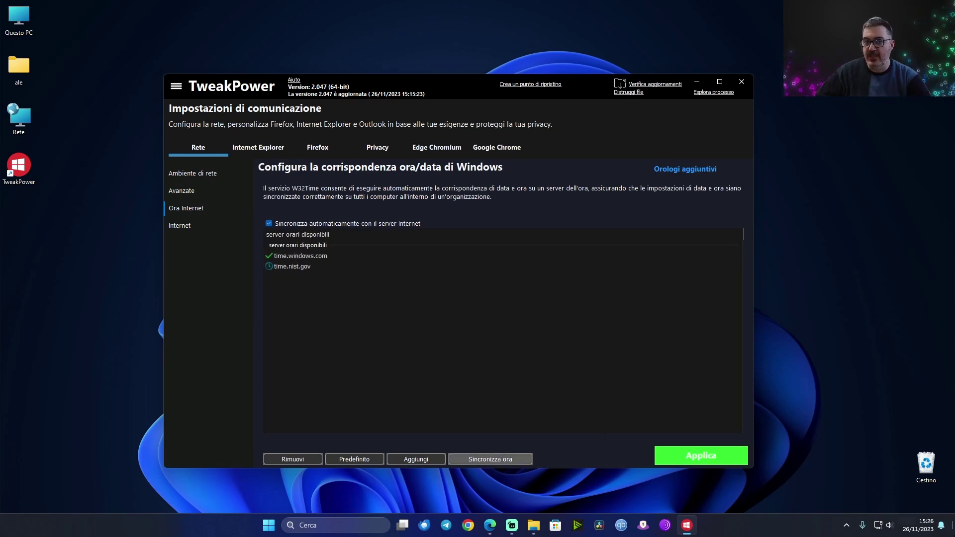
pyautogui.click(541, 299)
# Step: View the remote connection options under Internet and try to open the Internet Explorer settings
pyautogui.click(181, 227)
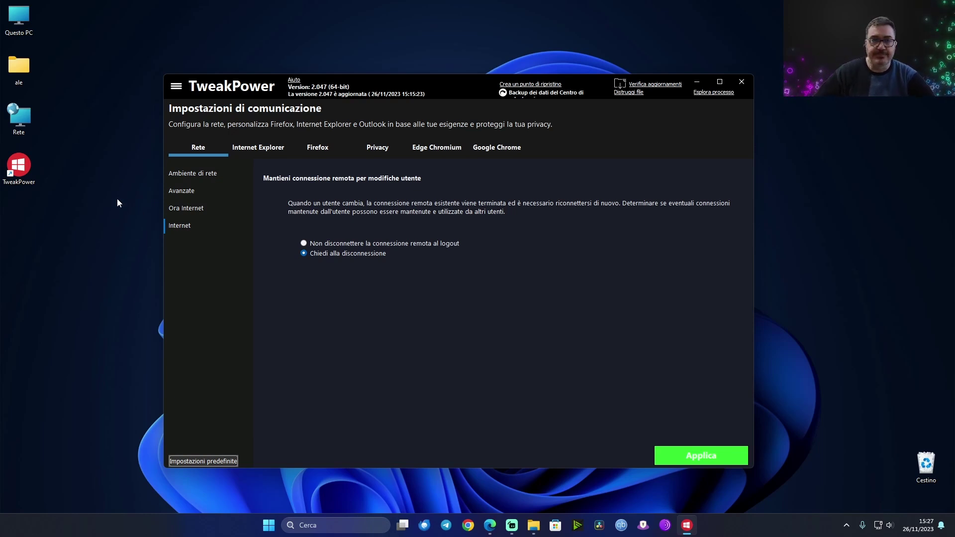
pyautogui.click(265, 150)
pyautogui.click(509, 297)
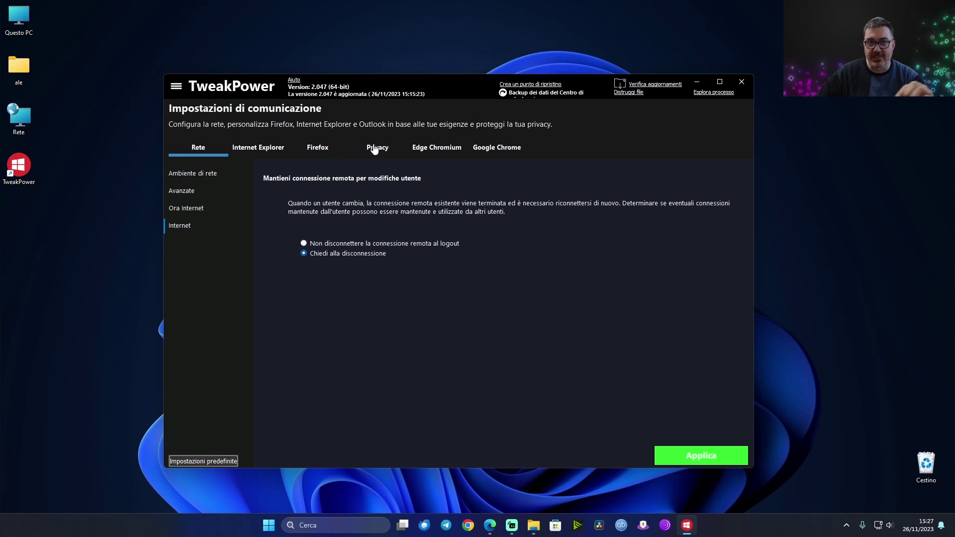
# Step: View the Windows Update choices in the Privacy settings without changing the selected one
pyautogui.click(375, 148)
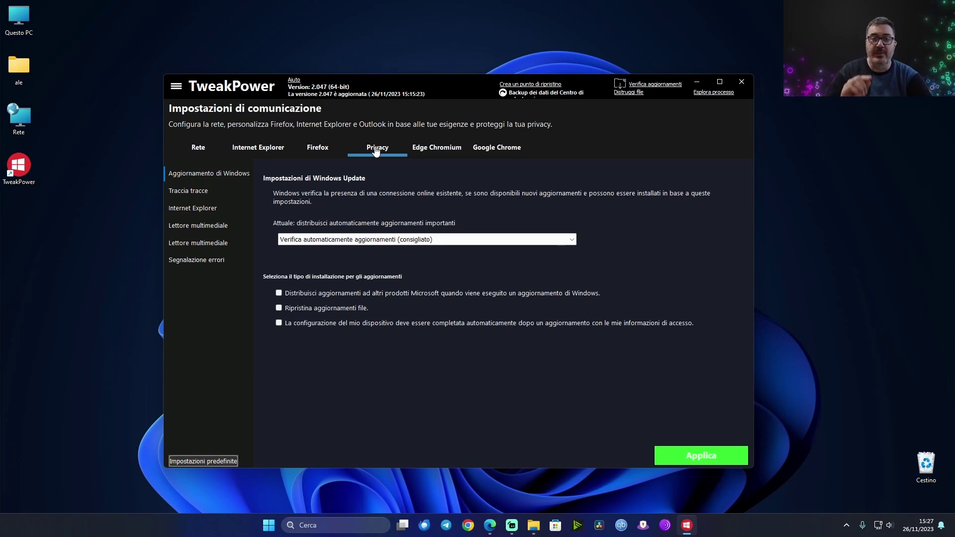
pyautogui.click(412, 239)
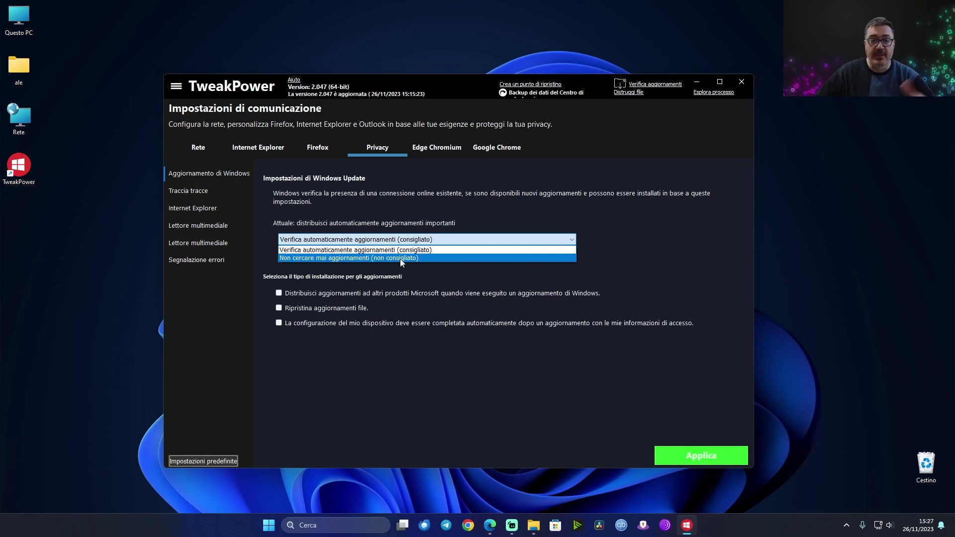
pyautogui.click(629, 229)
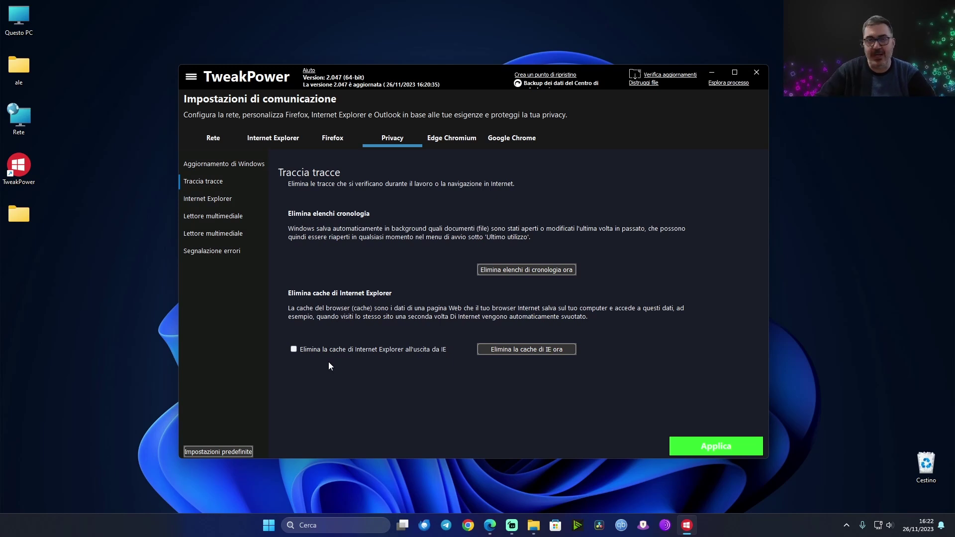
# Step: Examine the Privacy settings for Internet Explorer security, both Lettore multimediale pages and Segnalazione errori
pyautogui.click(205, 200)
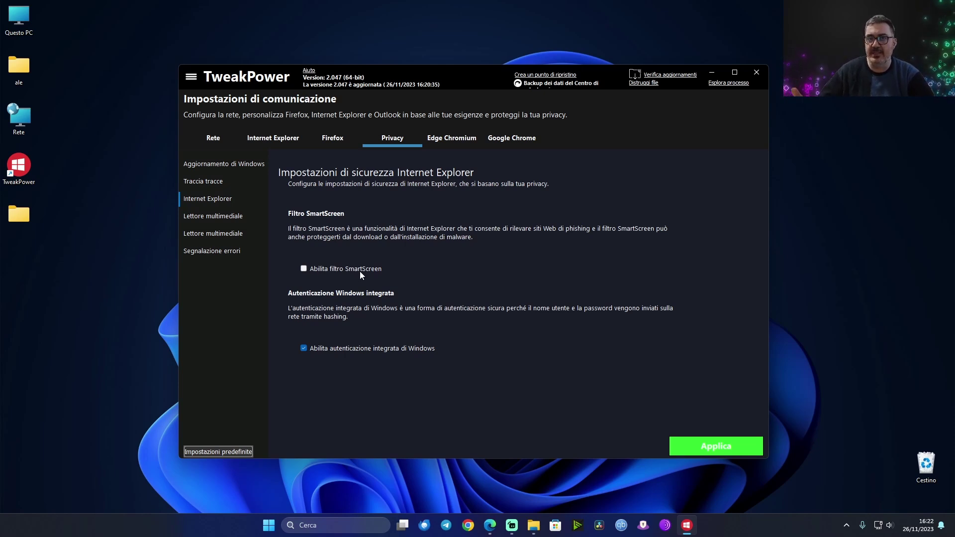
pyautogui.click(210, 217)
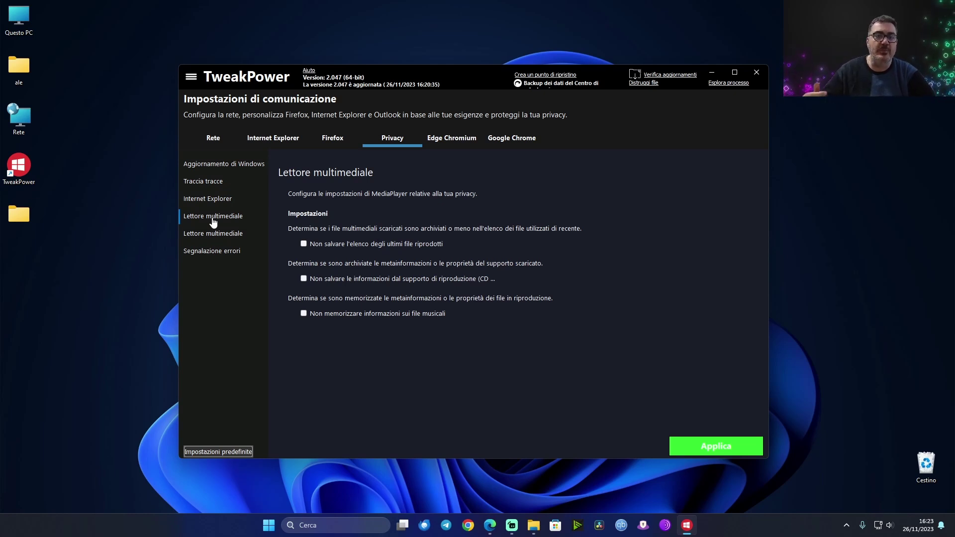
pyautogui.click(209, 235)
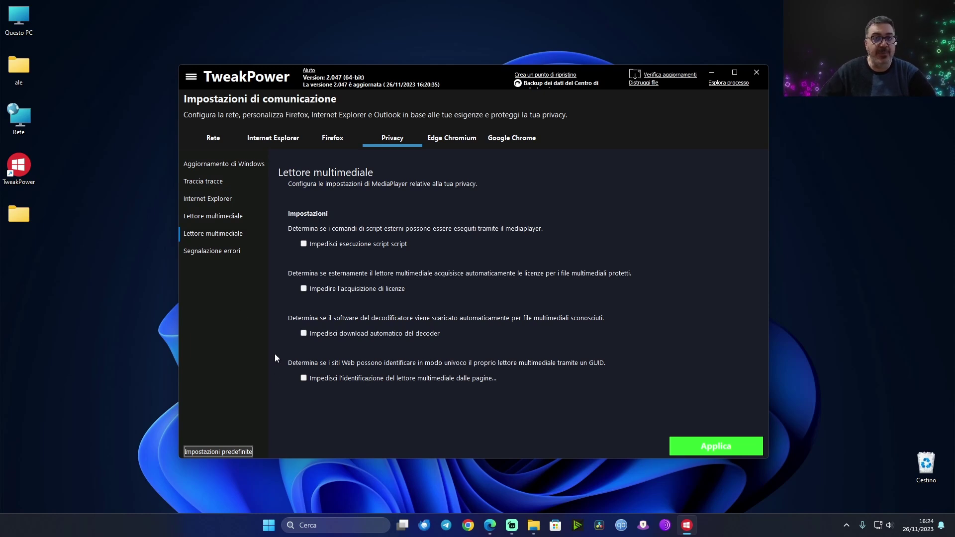
pyautogui.click(207, 251)
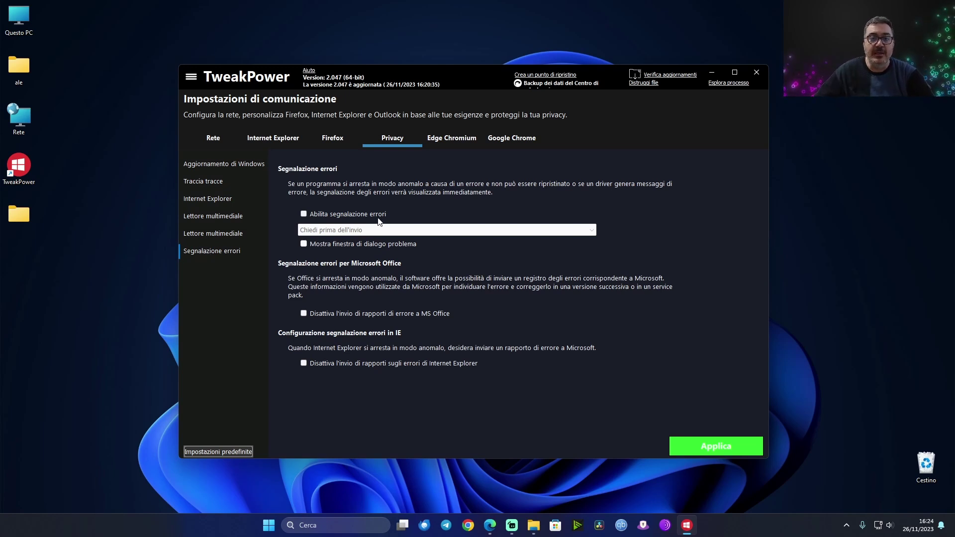
# Step: Examine the Edge Chromium general settings and its advanced startup, download and cookie options
pyautogui.click(466, 140)
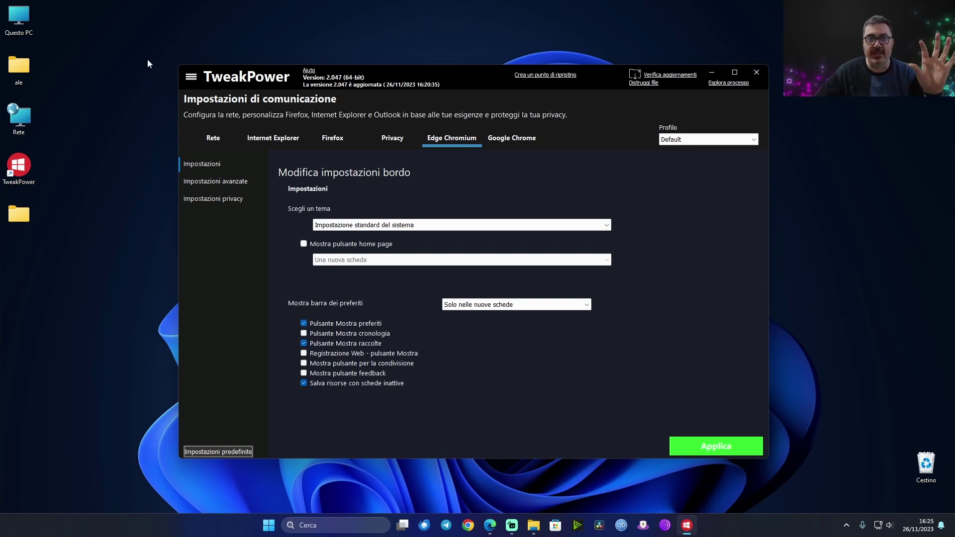
pyautogui.click(222, 182)
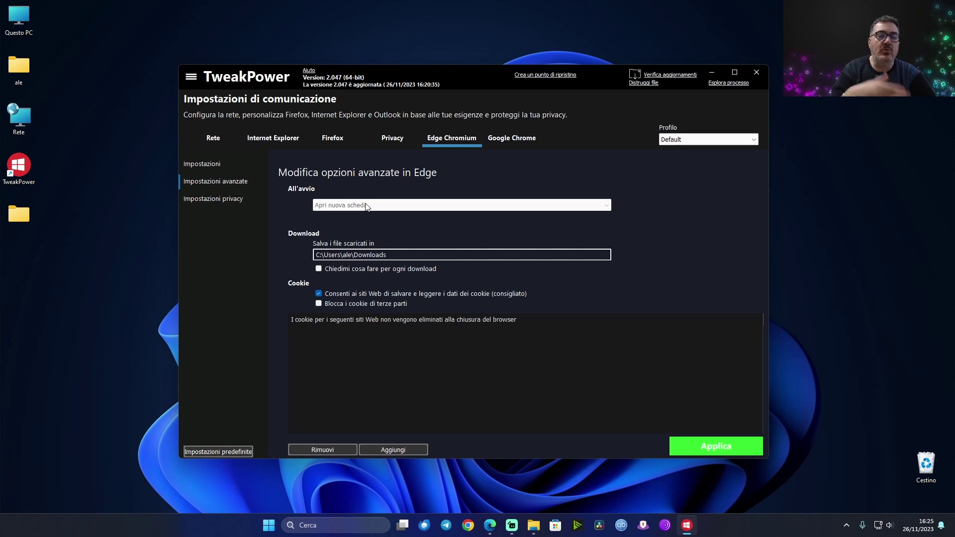
# Step: Examine the Edge Chromium privacy settings and the general, advanced and privacy settings for Google Chrome
pyautogui.click(225, 199)
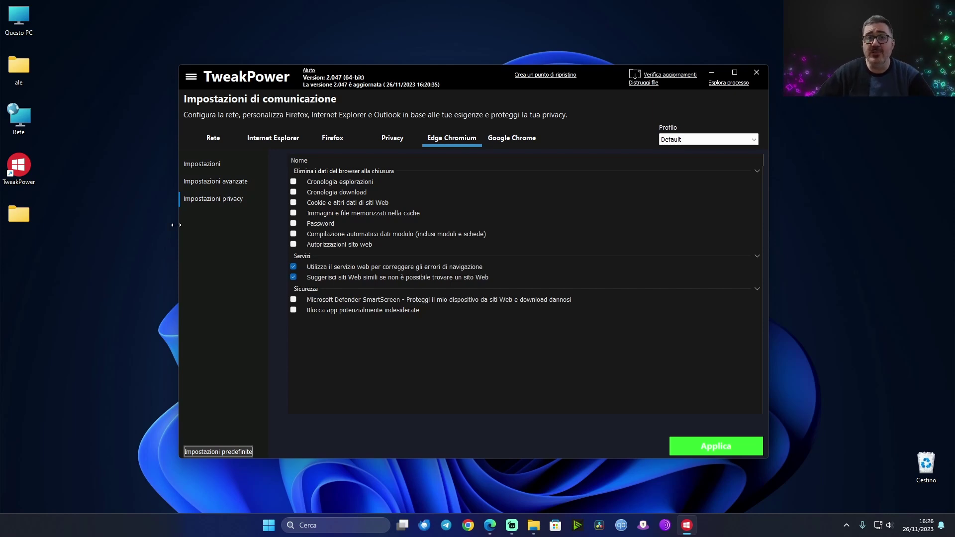
pyautogui.click(521, 141)
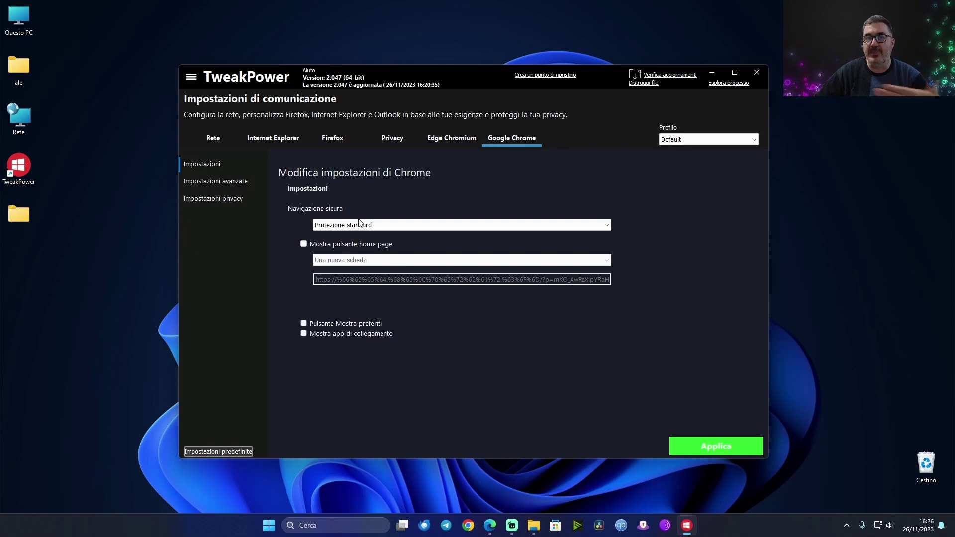
pyautogui.click(210, 183)
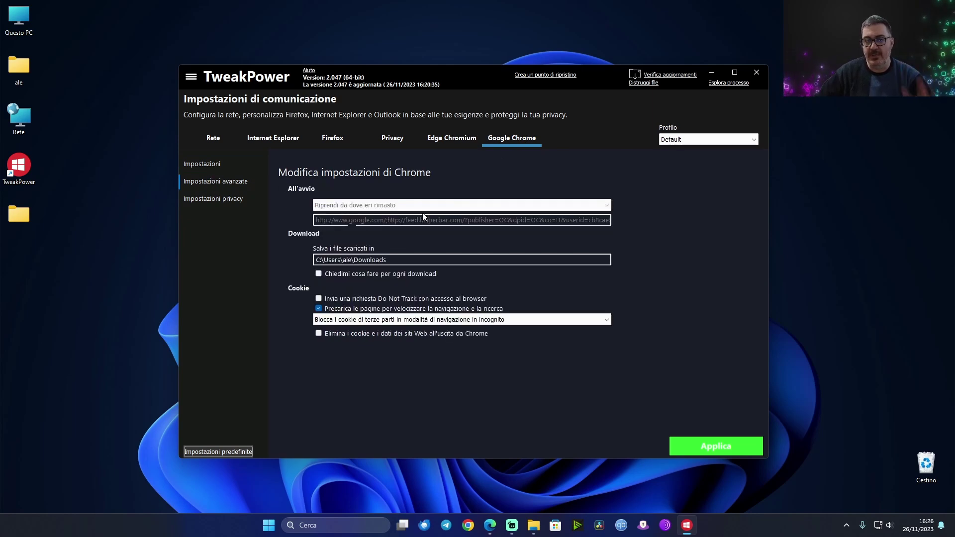
pyautogui.click(221, 205)
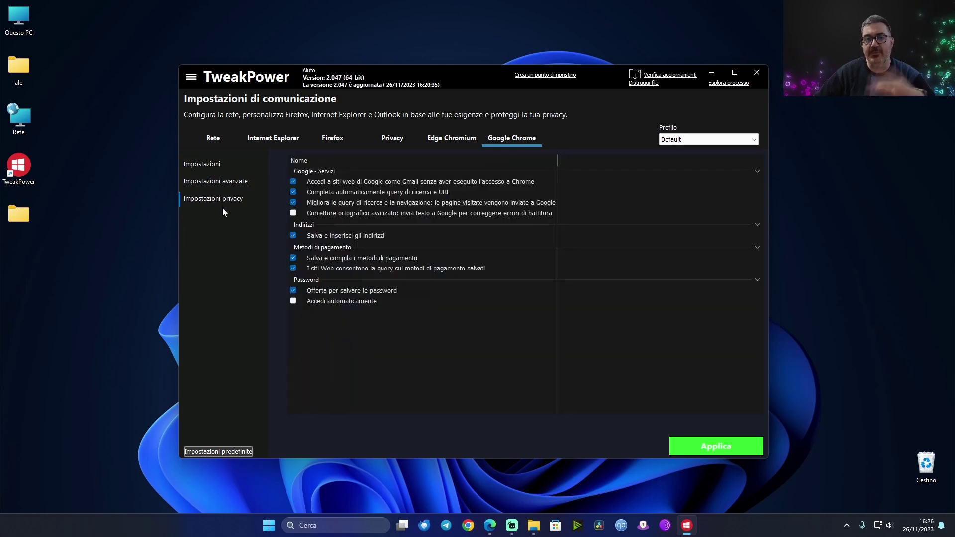
# Step: Open Impostazioni di sistema under Finestre and view its visual effects options, repositioning the program window on the desktop
pyautogui.click(189, 77)
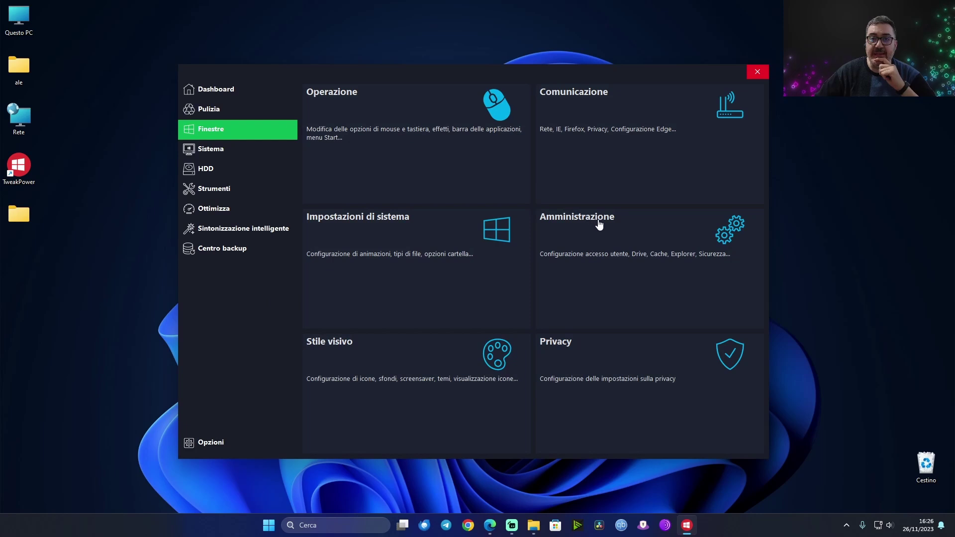
pyautogui.click(454, 239)
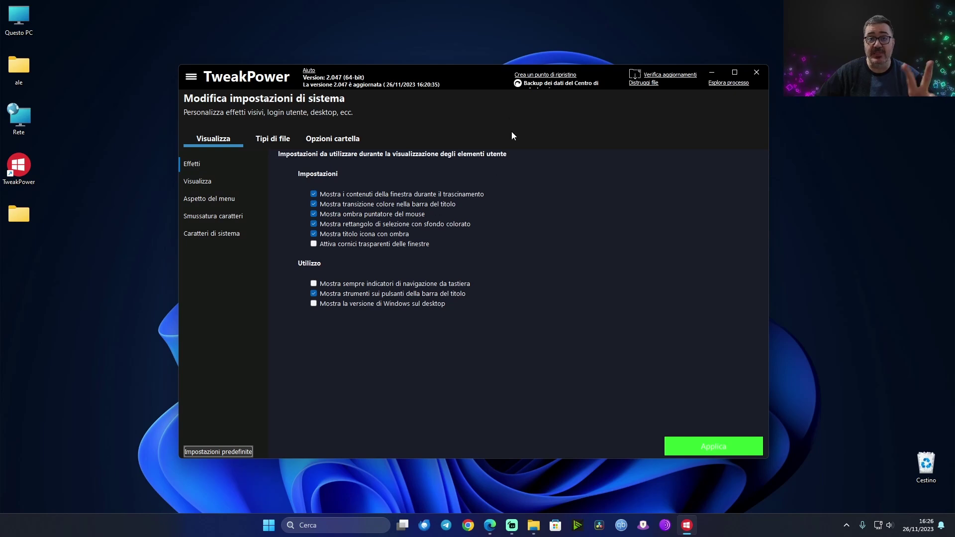
pyautogui.moveTo(473, 74); pyautogui.dragTo(483, 92)
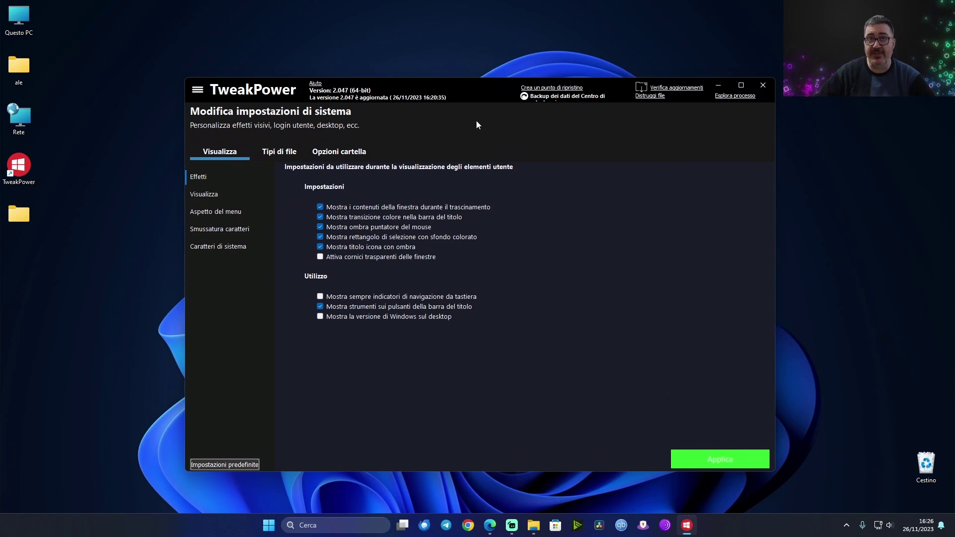
pyautogui.moveTo(465, 91); pyautogui.dragTo(461, 72)
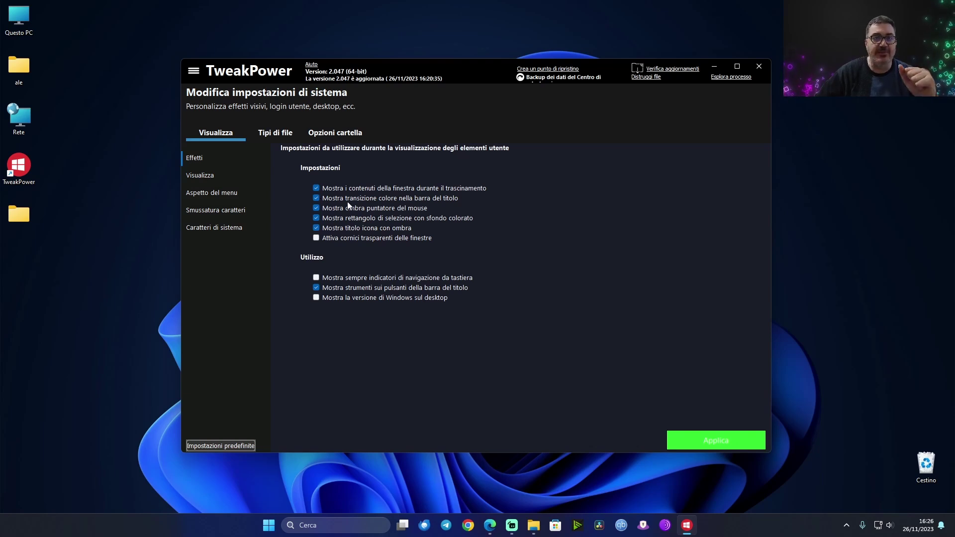
# Step: View the window and list animation settings, including the effect choices for suggestions, without changing the selected one
pyautogui.click(201, 176)
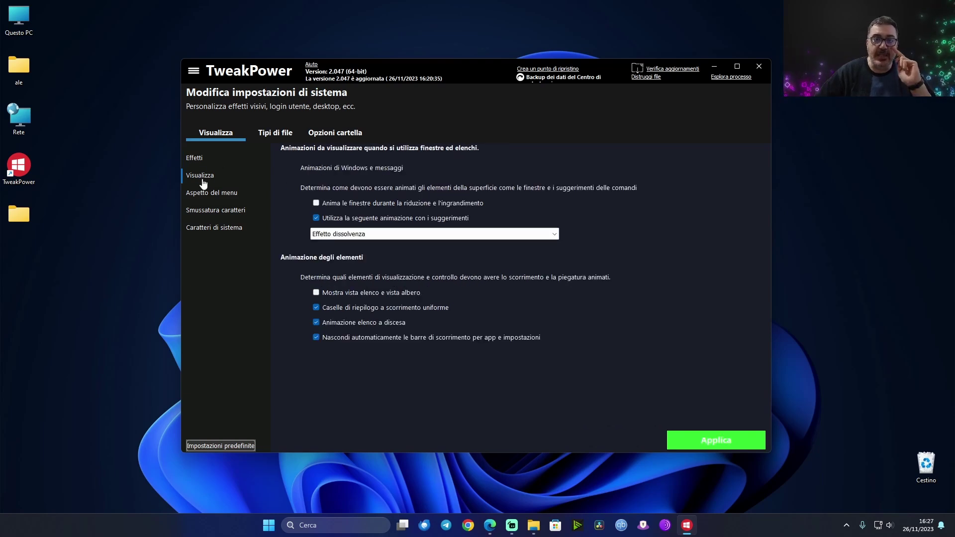
pyautogui.click(428, 234)
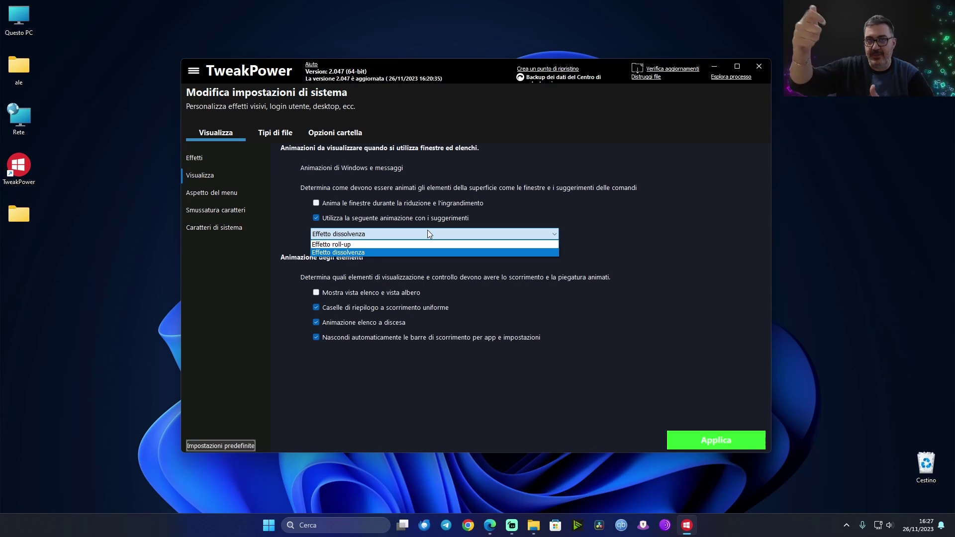
pyautogui.click(479, 300)
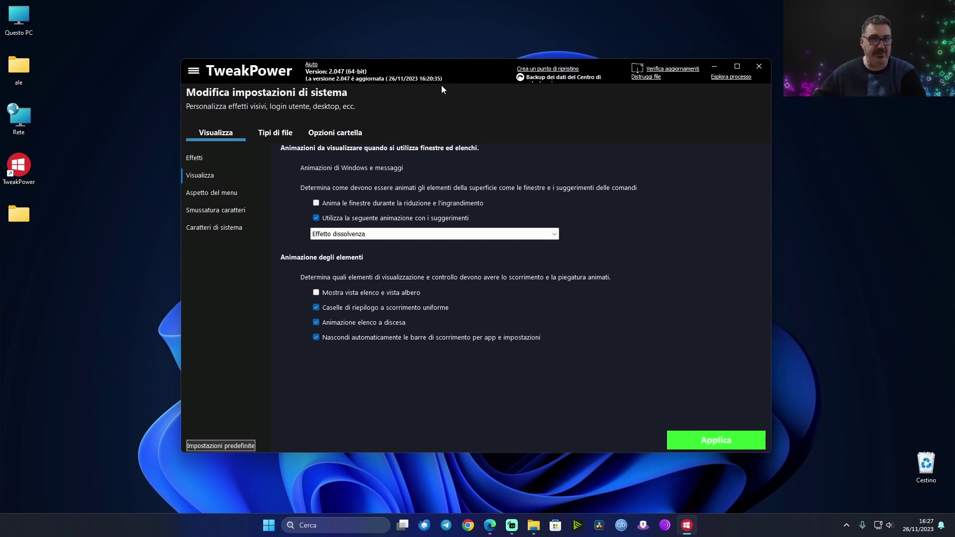
# Step: Examine the Aspetto del menu options and bring up the desktop context menu to observe its display effect
pyautogui.click(206, 196)
pyautogui.click(213, 178)
pyautogui.click(203, 198)
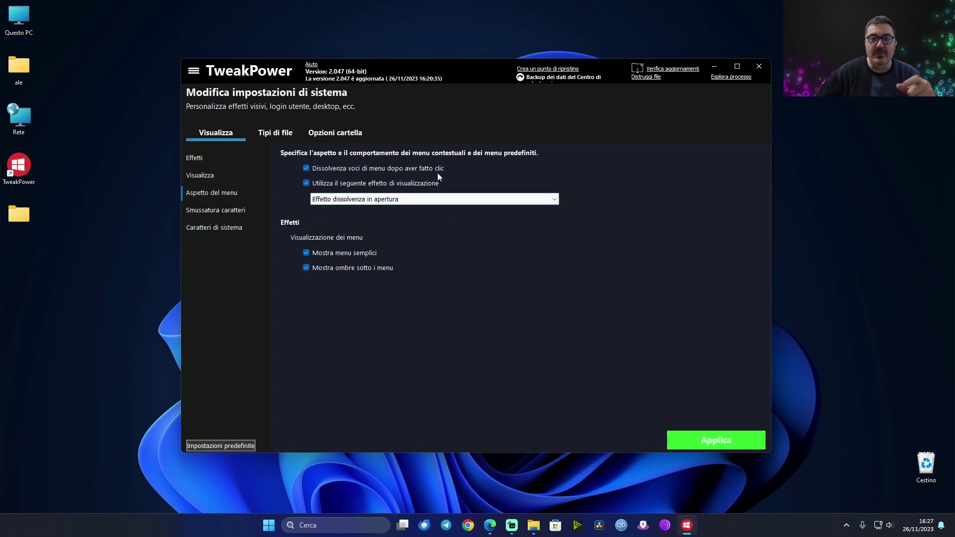
pyautogui.rightClick(830, 247)
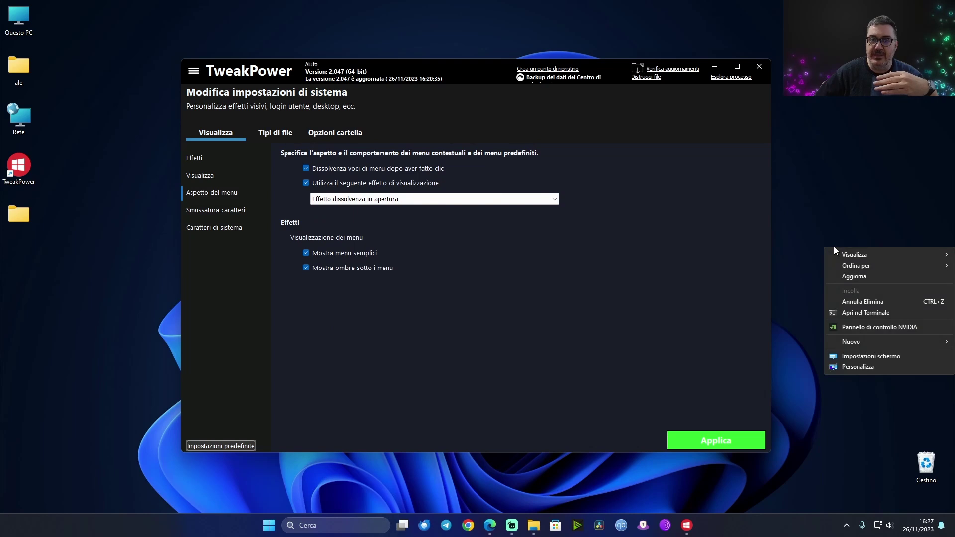
pyautogui.rightClick(834, 207)
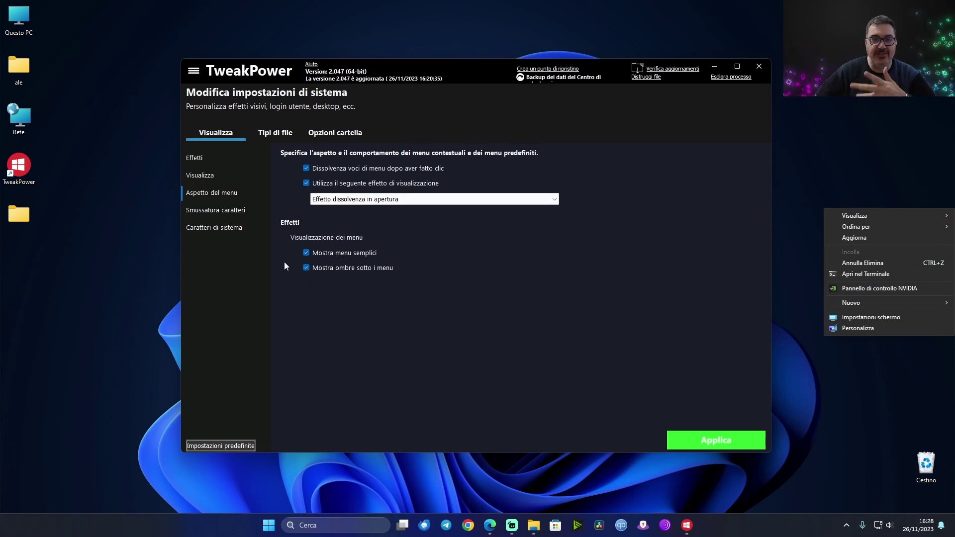
# Step: Examine the Smussatura caratteri options and the default fonts and sizes under Caratteri di sistema
pyautogui.click(209, 209)
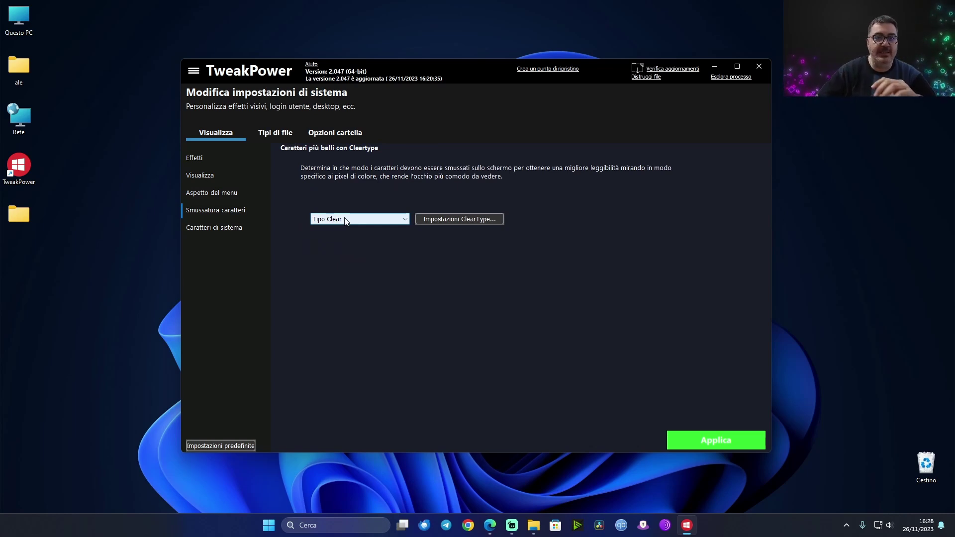
pyautogui.click(237, 228)
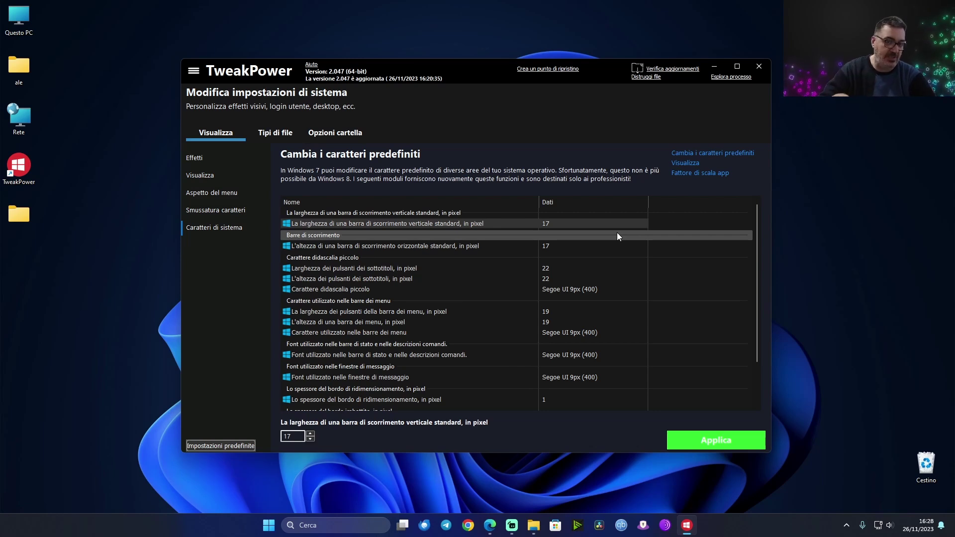
# Step: View the Operazioni menu options for file types and check the context menu of the bt folder in File Explorer
pyautogui.click(275, 133)
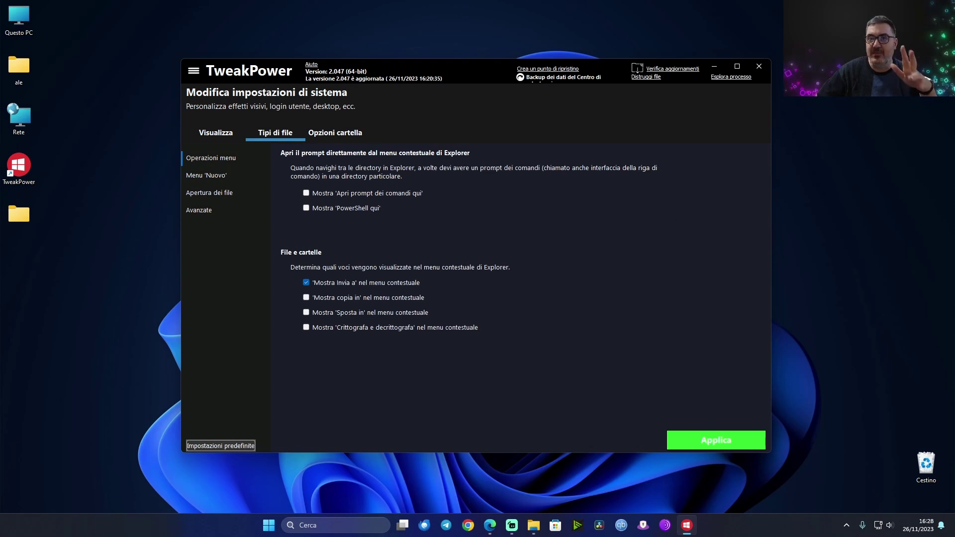
pyautogui.hotkey('alt', 'Tab')
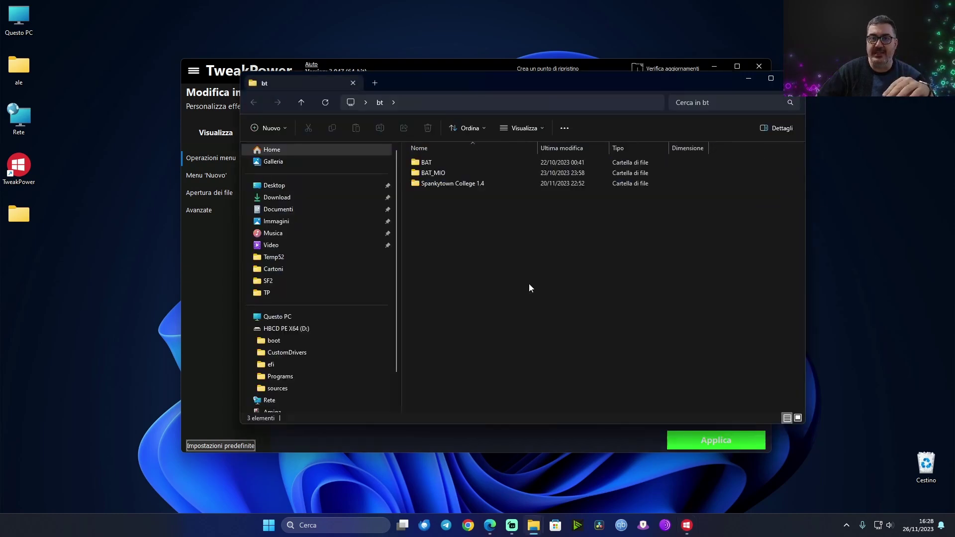
pyautogui.rightClick(526, 284)
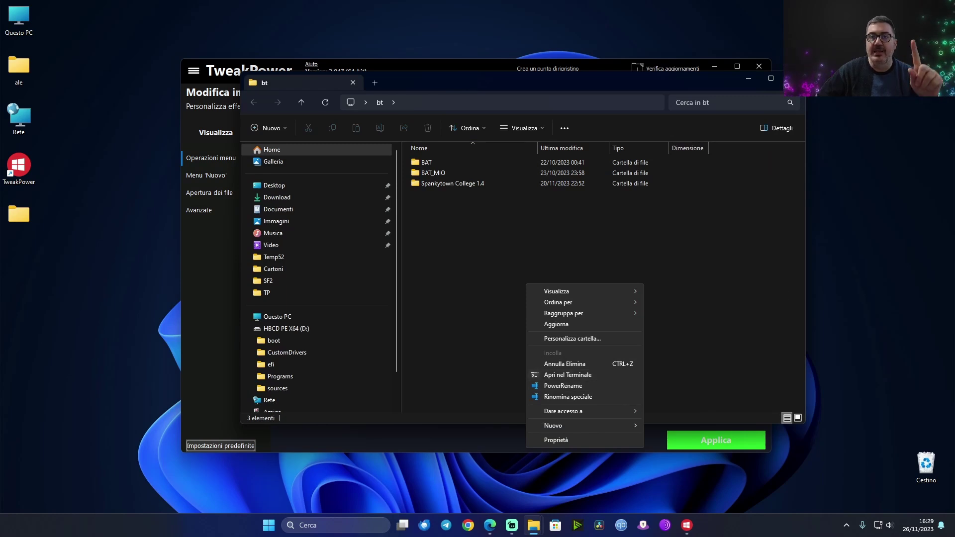
pyautogui.hotkey('alt', 'Tab')
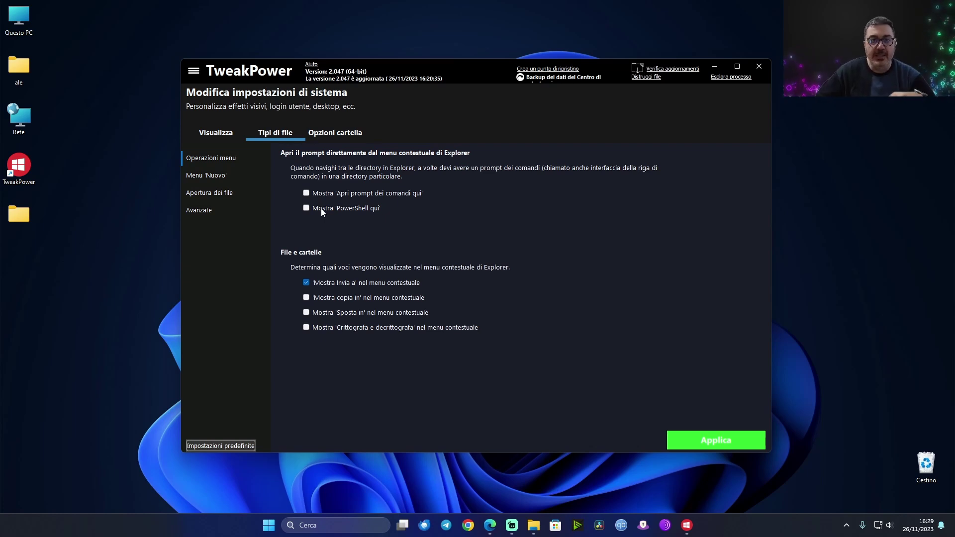
# Step: View the Invia a destinations in a desktop folder's context menu and dismiss it without choosing one
pyautogui.rightClick(862, 202)
pyautogui.rightClick(925, 22)
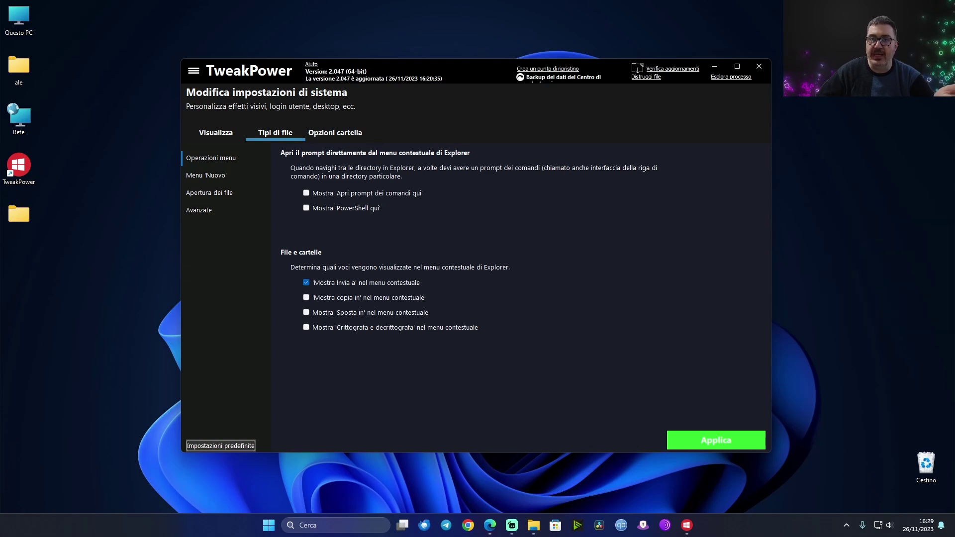
pyautogui.moveTo(786, 247)
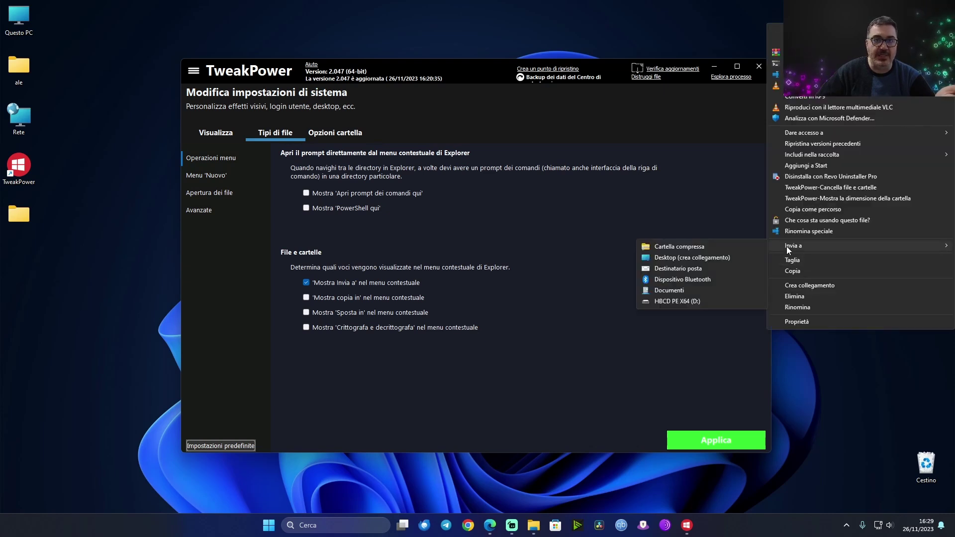
pyautogui.click(477, 307)
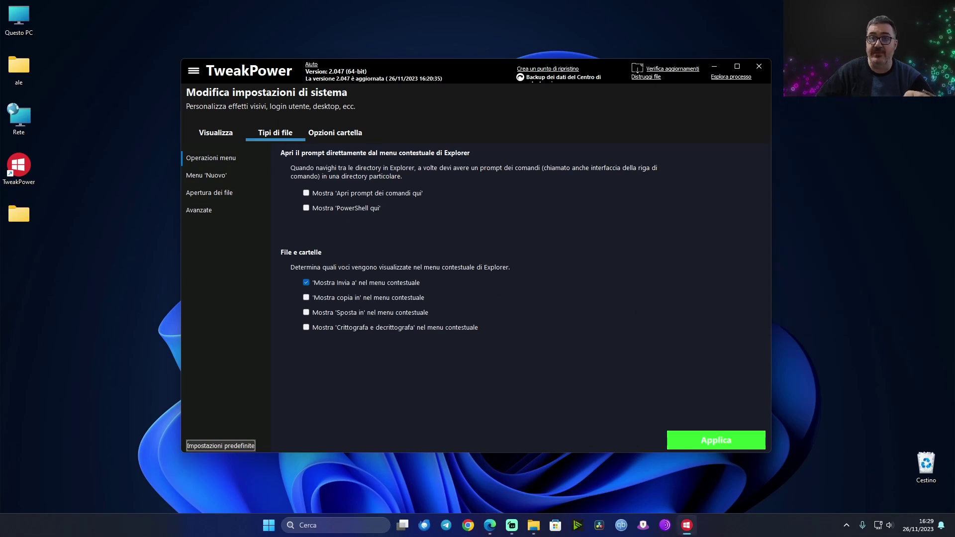
# Step: Compare the context menus of the desktop folder and the empty desktop, and view the folder's copy, move and link drop options without applying any
pyautogui.rightClick(845, 111)
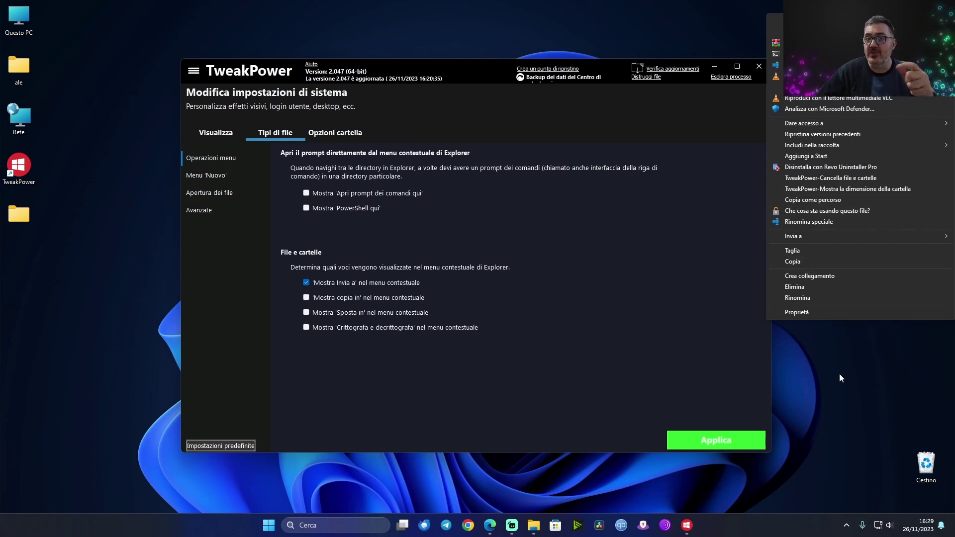
pyautogui.click(816, 351)
pyautogui.rightClick(825, 86)
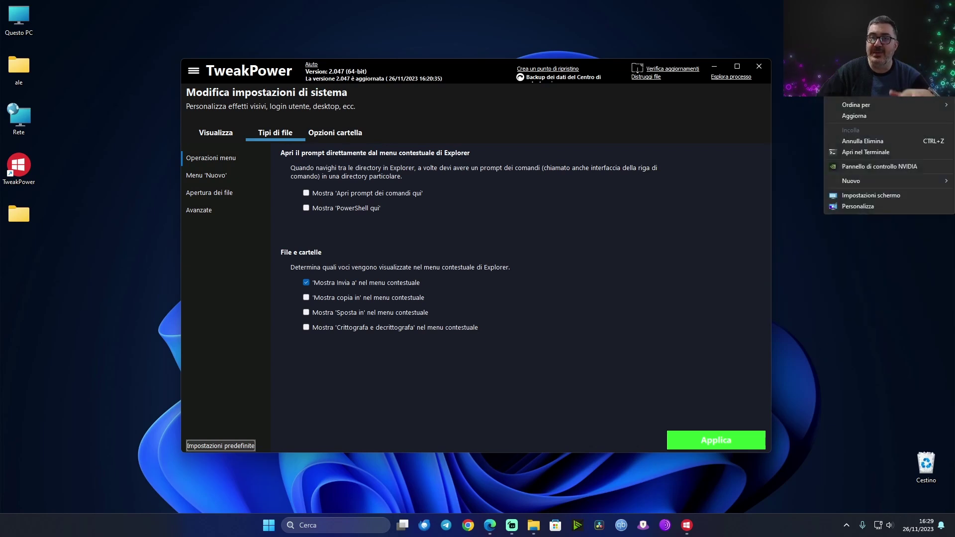
pyautogui.press('Escape')
pyautogui.keyDown('shift'); pyautogui.rightClick(825, 85); pyautogui.keyUp('shift')
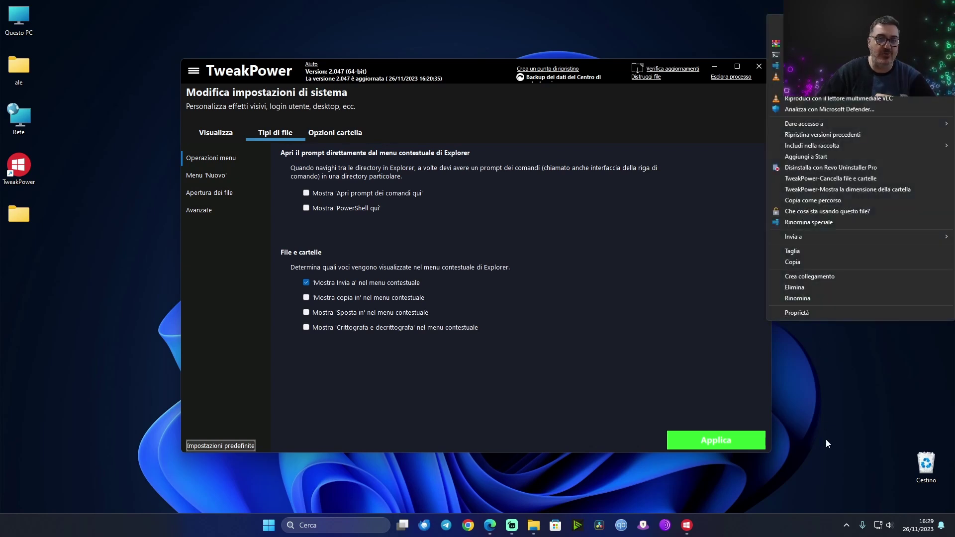
pyautogui.click(855, 436)
pyautogui.rightClick(843, 106)
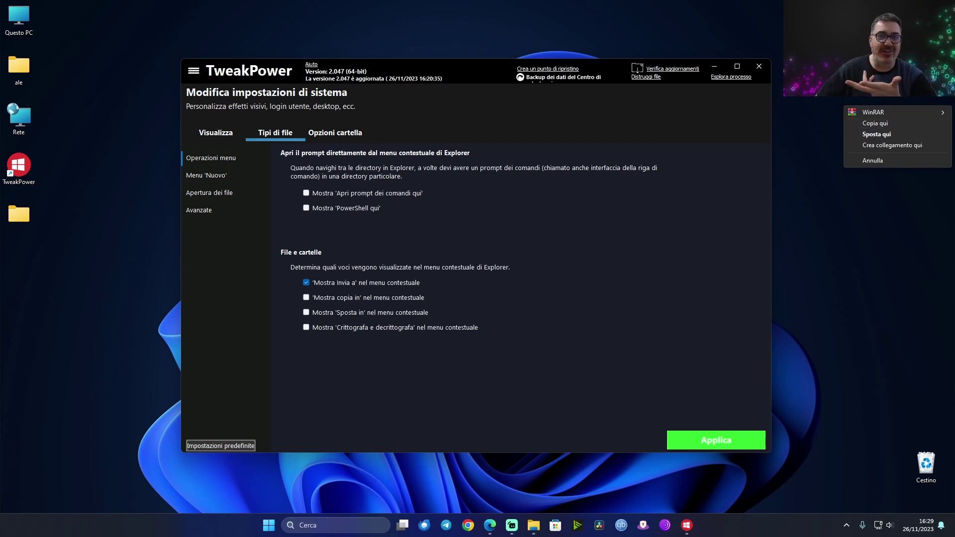
pyautogui.click(804, 94)
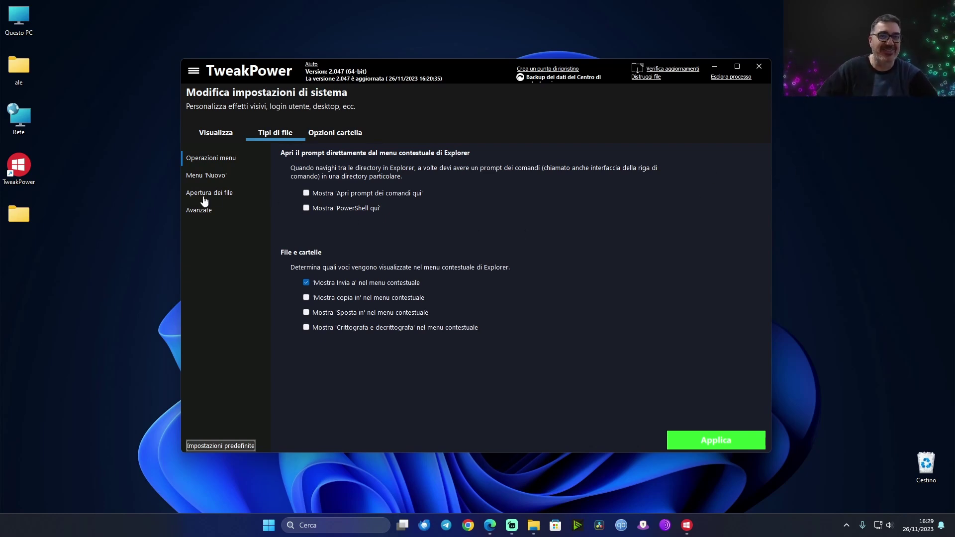
# Step: Examine the Menu 'Nuovo' file types and compare them with the Nuovo entries in the desktop context menu
pyautogui.click(213, 180)
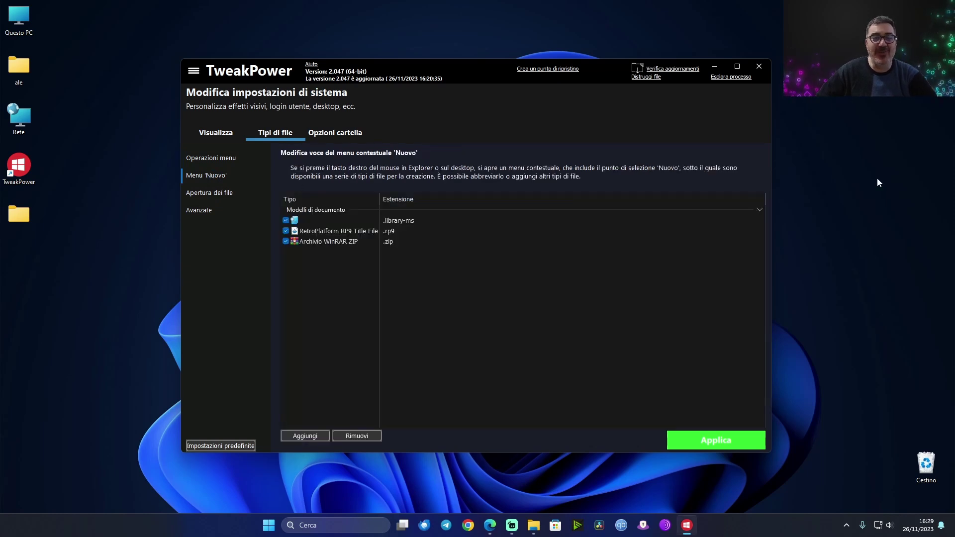
pyautogui.rightClick(854, 159)
pyautogui.moveTo(853, 251)
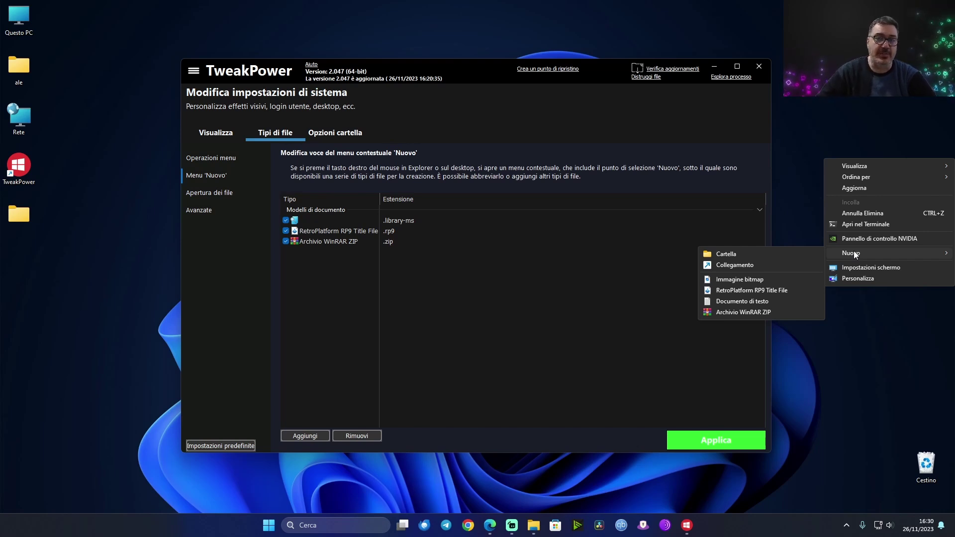
pyautogui.click(493, 288)
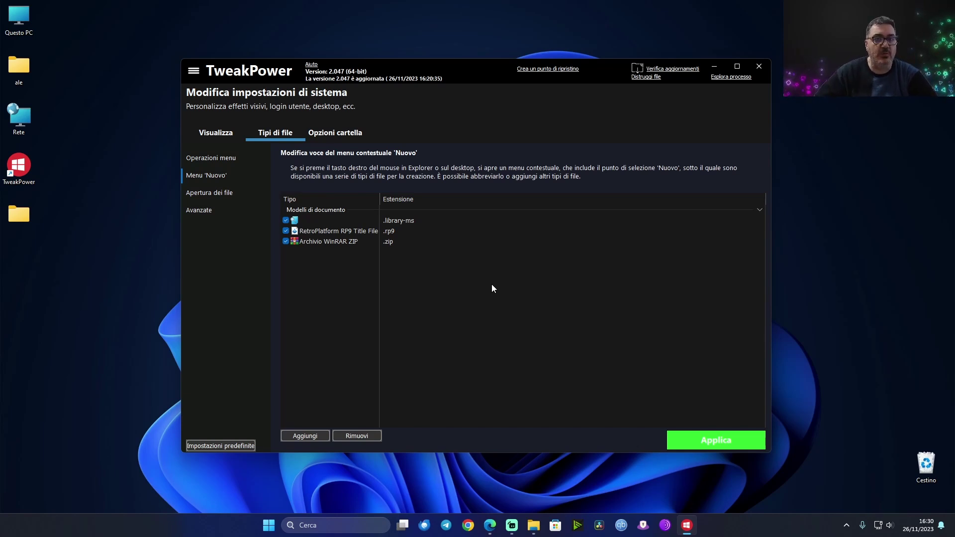
# Step: View the Apertura dei file options, and create a new text document on the desktop named ciao.ale, replacing the txt extension
pyautogui.click(216, 198)
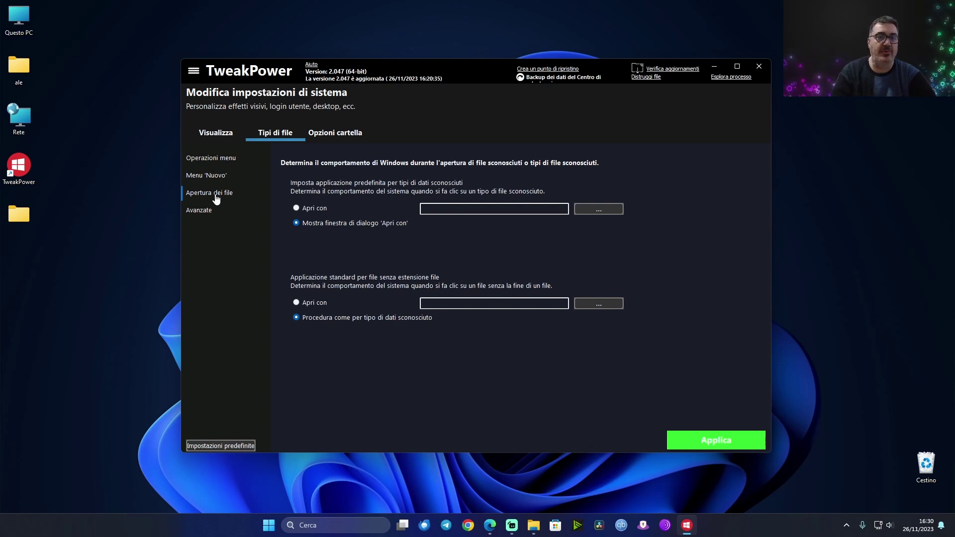
pyautogui.rightClick(909, 178)
pyautogui.moveTo(856, 274)
pyautogui.click(739, 323)
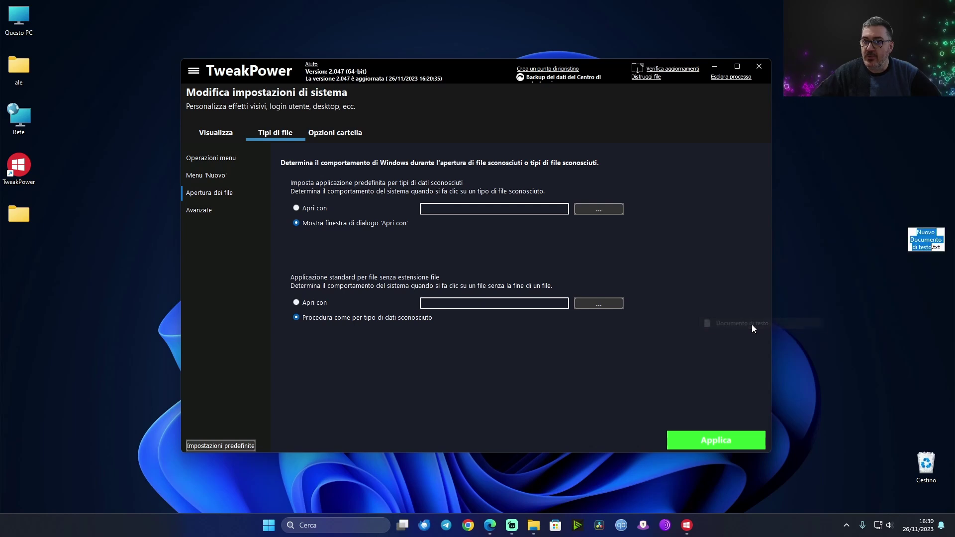
pyautogui.write('ciao.a')
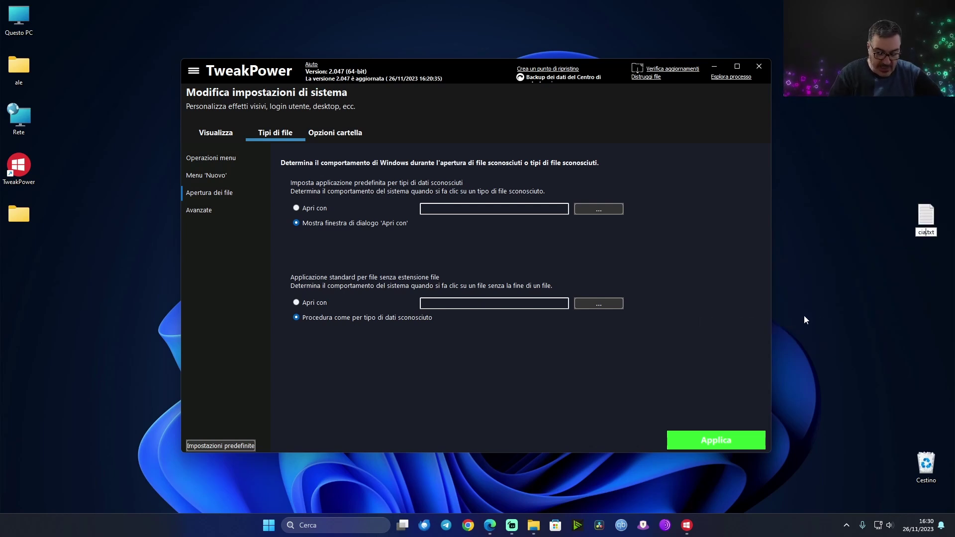
pyautogui.write('le')
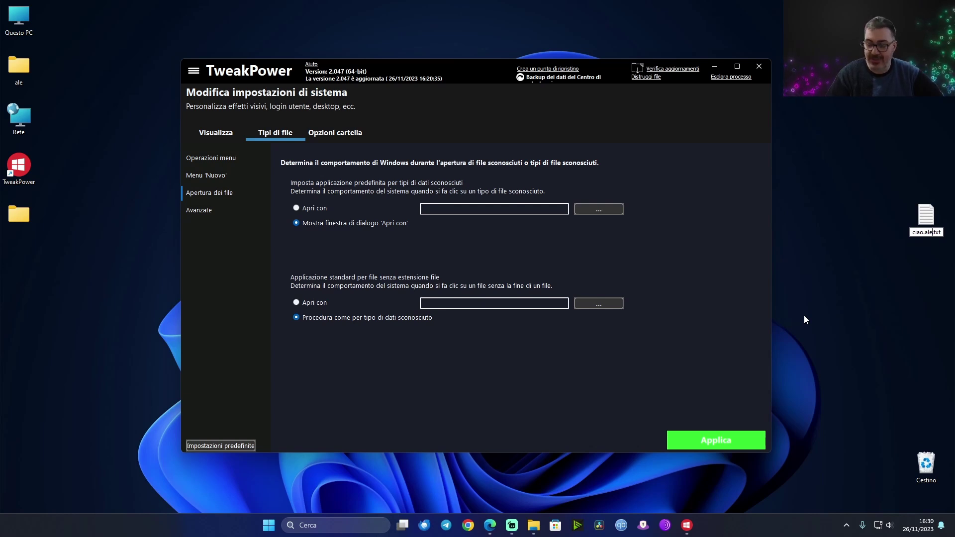
pyautogui.press('BackSpace')
pyautogui.press('BackSpace')
pyautogui.press('BackSpace')
pyautogui.press('BackSpace')
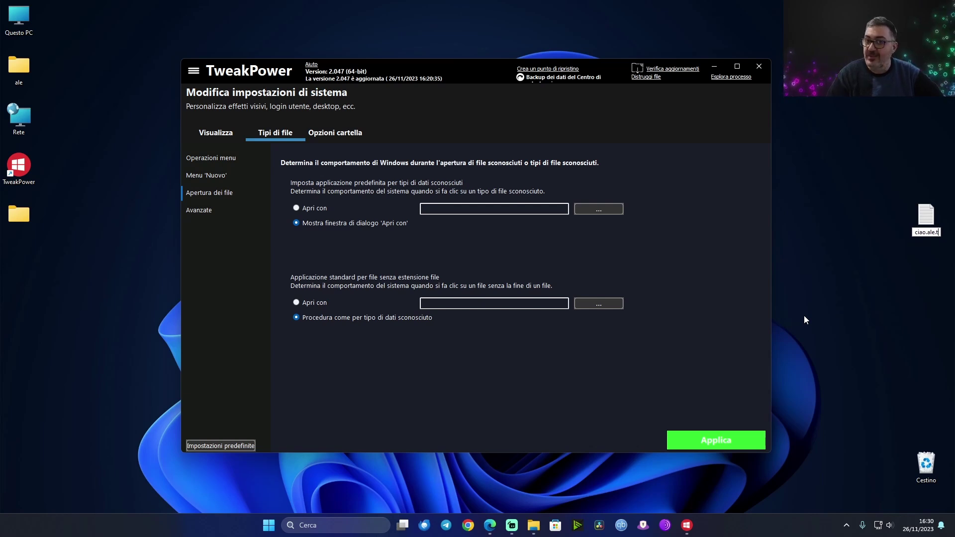
pyautogui.press('Return')
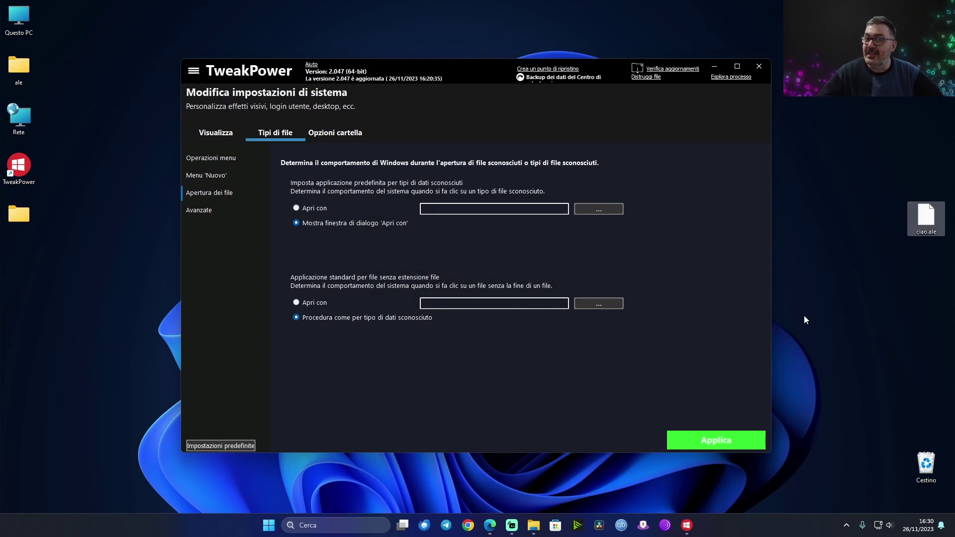
# Step: Open the ciao.ale file to view the app choices for its unknown type, dismiss them and delete the file
pyautogui.moveTo(928, 227); pyautogui.dragTo(822, 133)
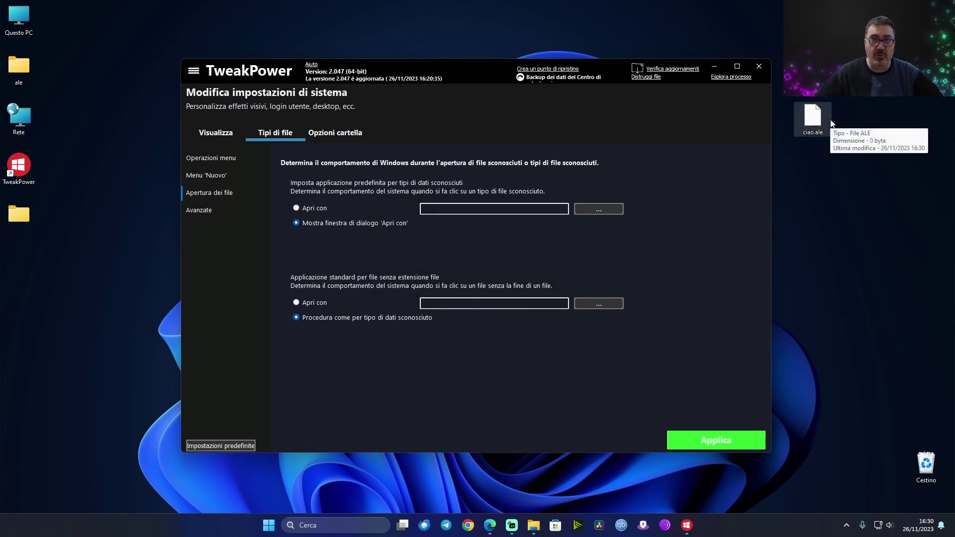
pyautogui.doubleClick(795, 126)
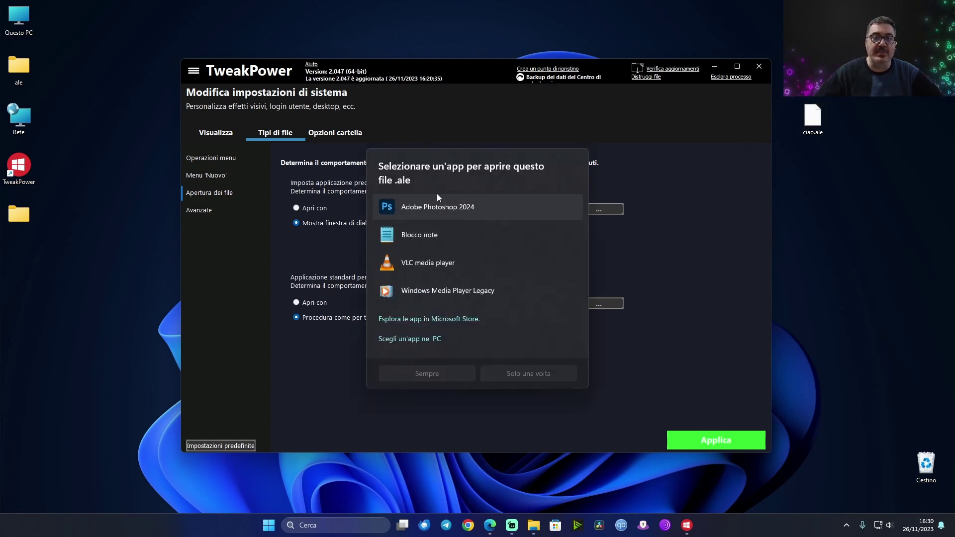
pyautogui.press('Escape')
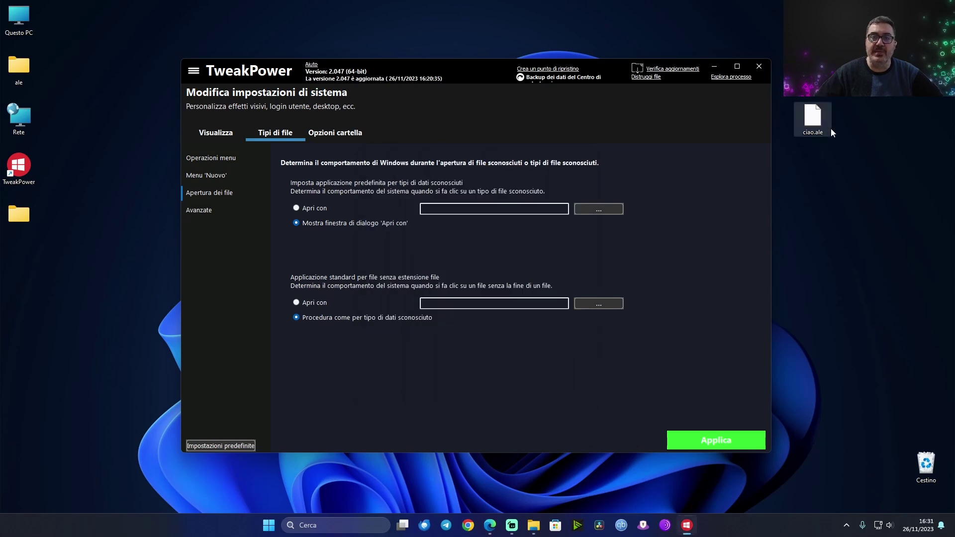
pyautogui.press('Delete')
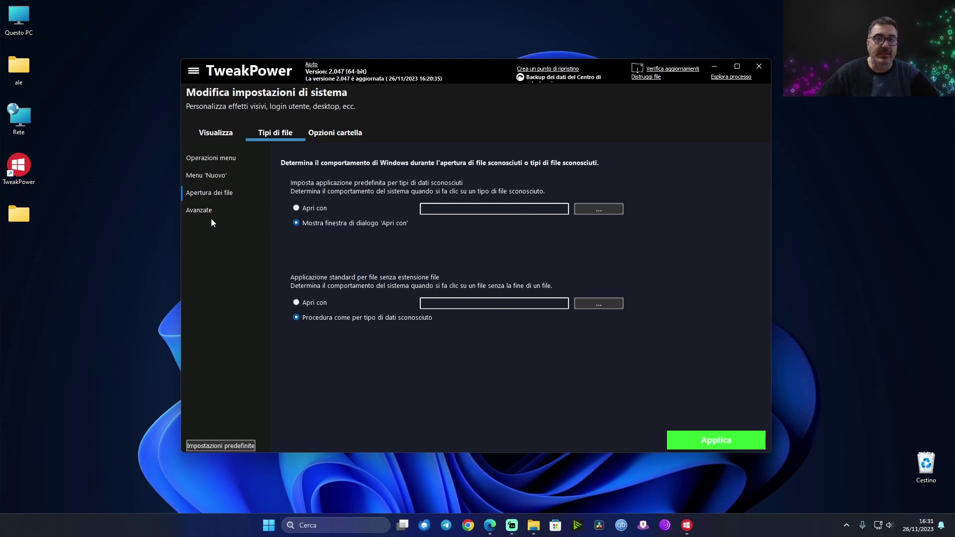
# Step: View the Avanzate option for shortcut text and create a link to the Soft folder on the desktop
pyautogui.click(190, 214)
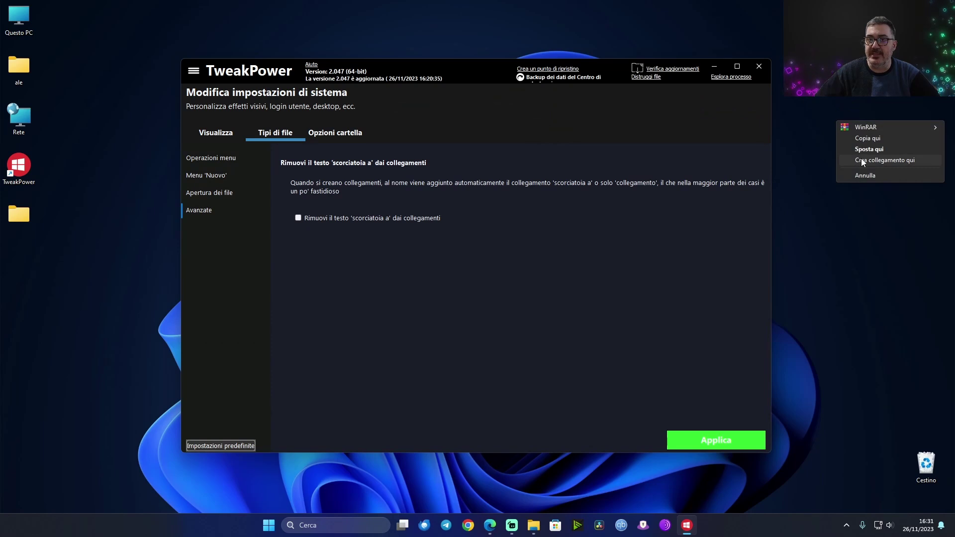
pyautogui.click(861, 158)
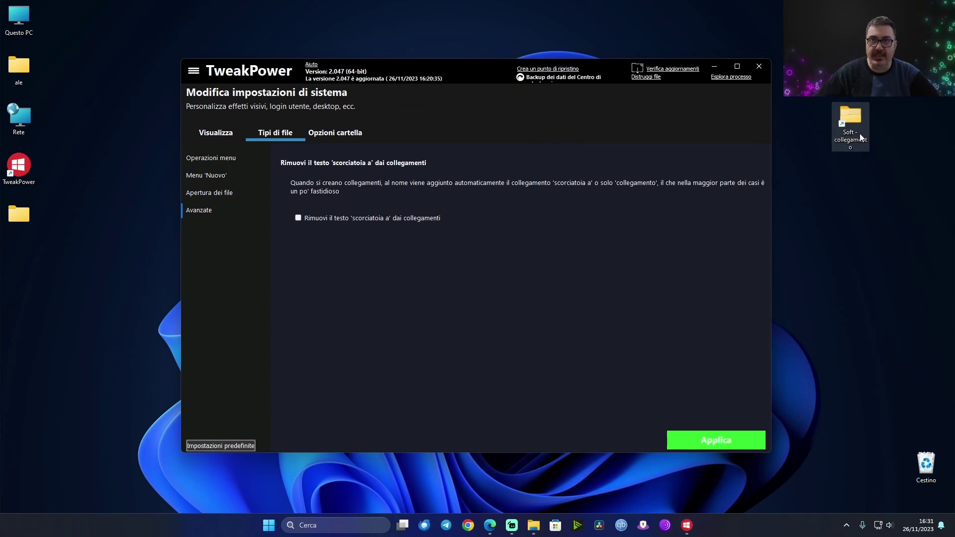
# Step: Remove the "- collegamento" suffix from the new desktop link's name so it reads Soft, and delete the link
pyautogui.click(856, 133)
pyautogui.moveTo(854, 132); pyautogui.dragTo(864, 148)
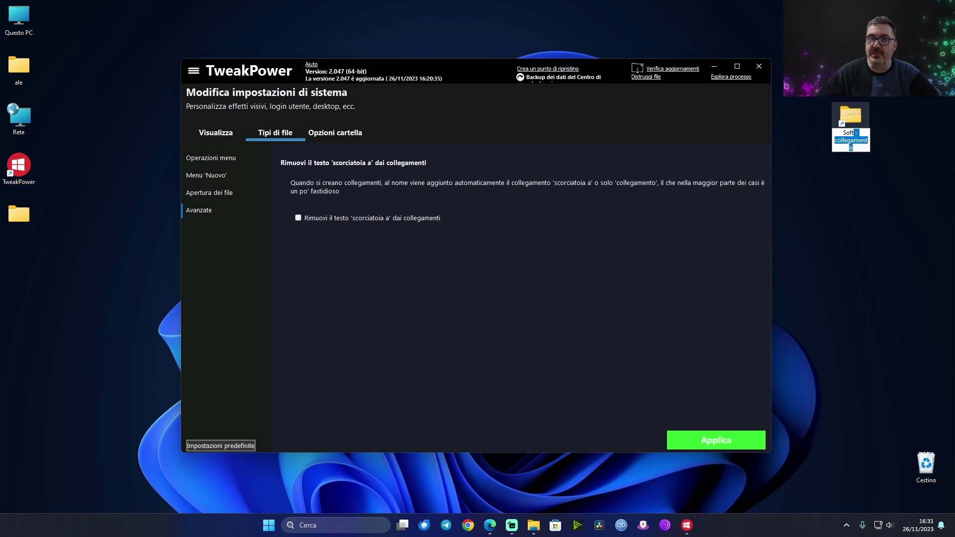
pyautogui.press('Delete')
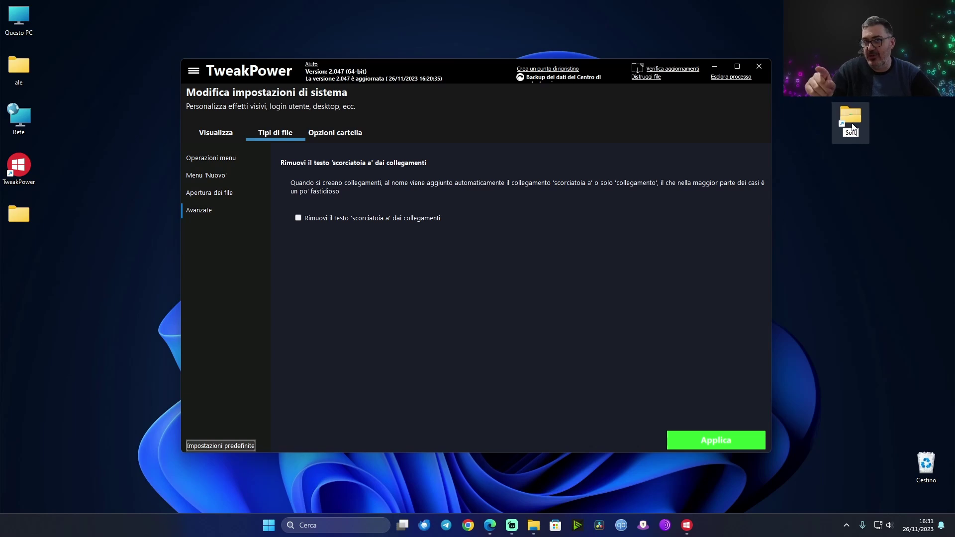
pyautogui.click(811, 174)
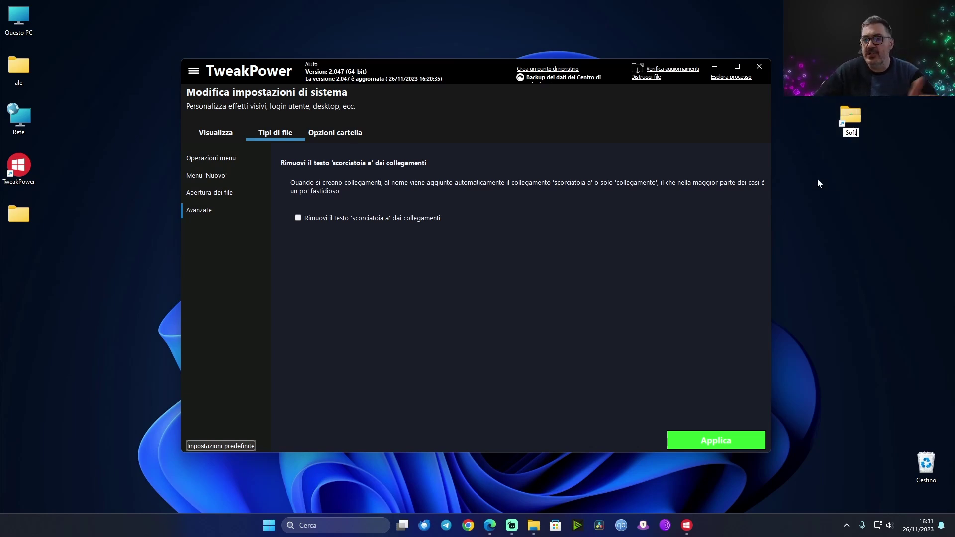
pyautogui.press('Delete')
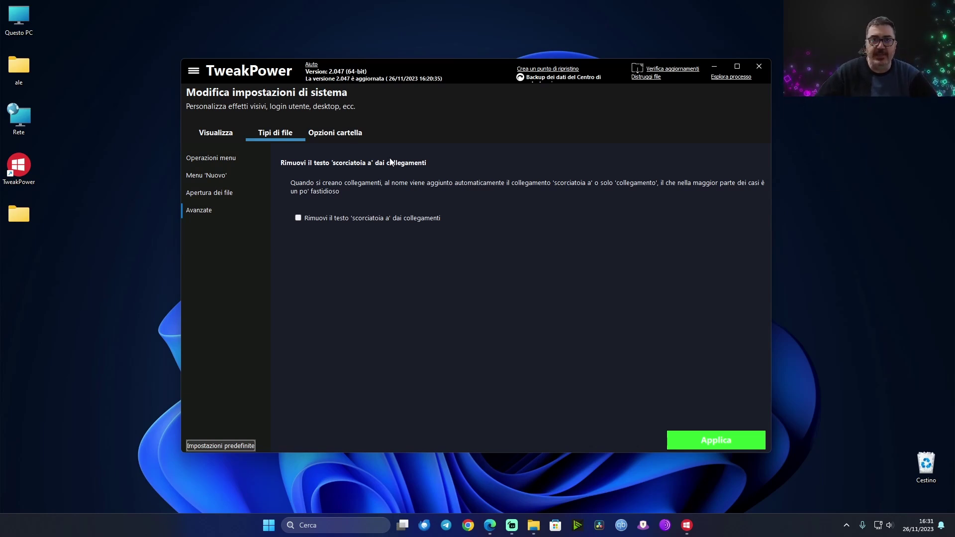
# Step: Examine the Visualizza, Elenco and Selezione folder options, and sweep a selection rectangle over the empty desktop to check its look
pyautogui.click(333, 141)
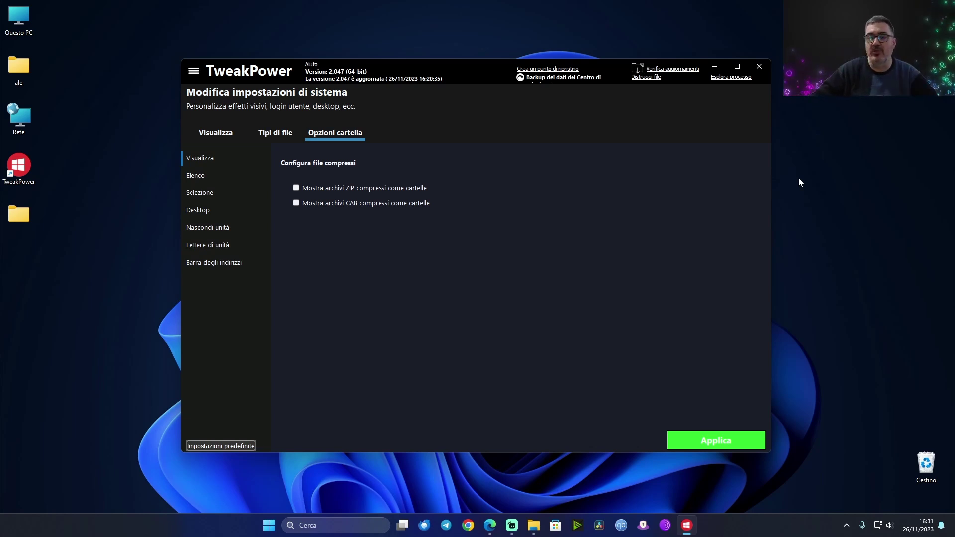
pyautogui.click(195, 176)
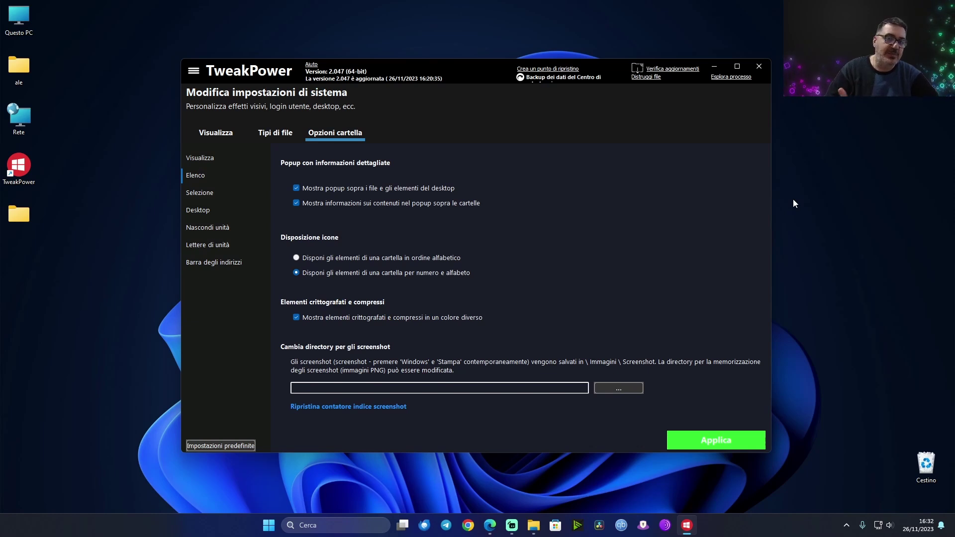
pyautogui.click(204, 195)
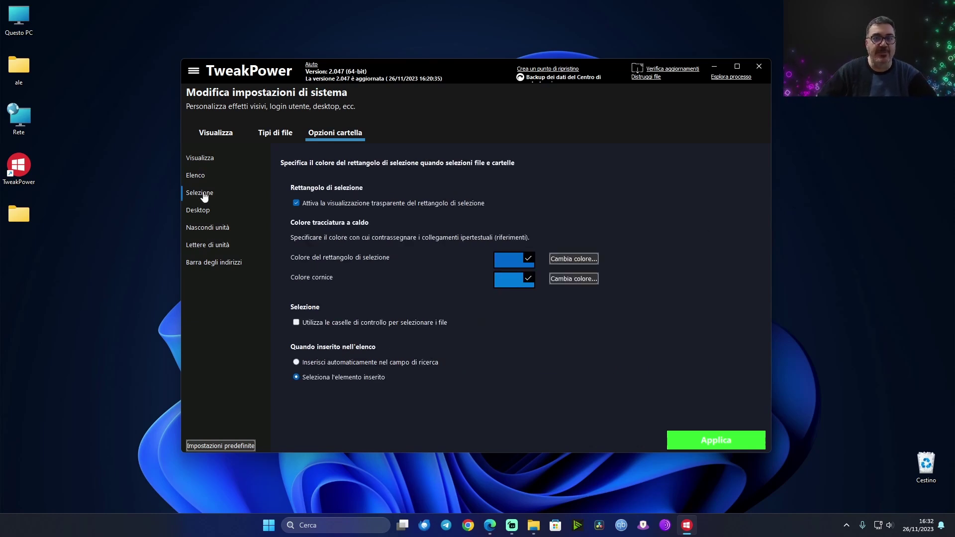
pyautogui.moveTo(804, 120); pyautogui.dragTo(925, 354)
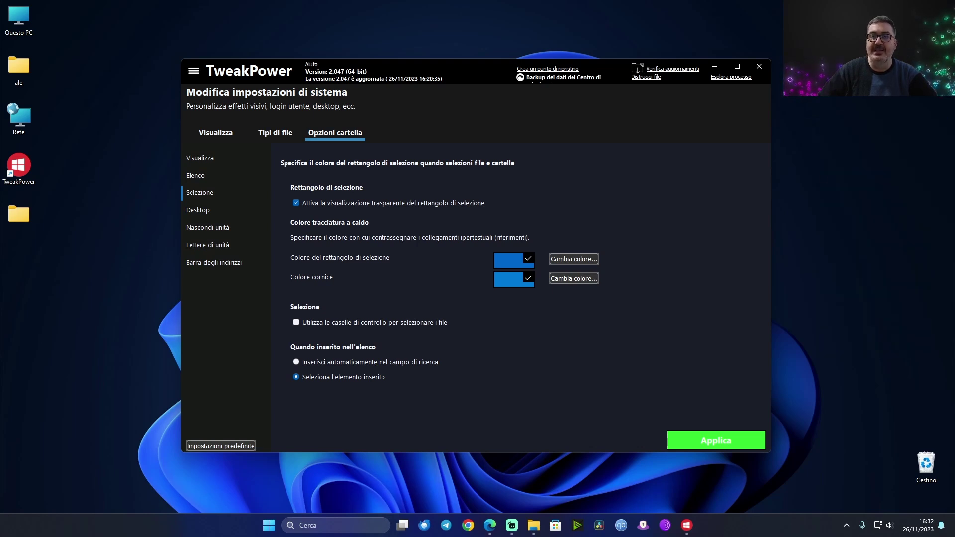
pyautogui.moveTo(869, 102); pyautogui.dragTo(917, 151)
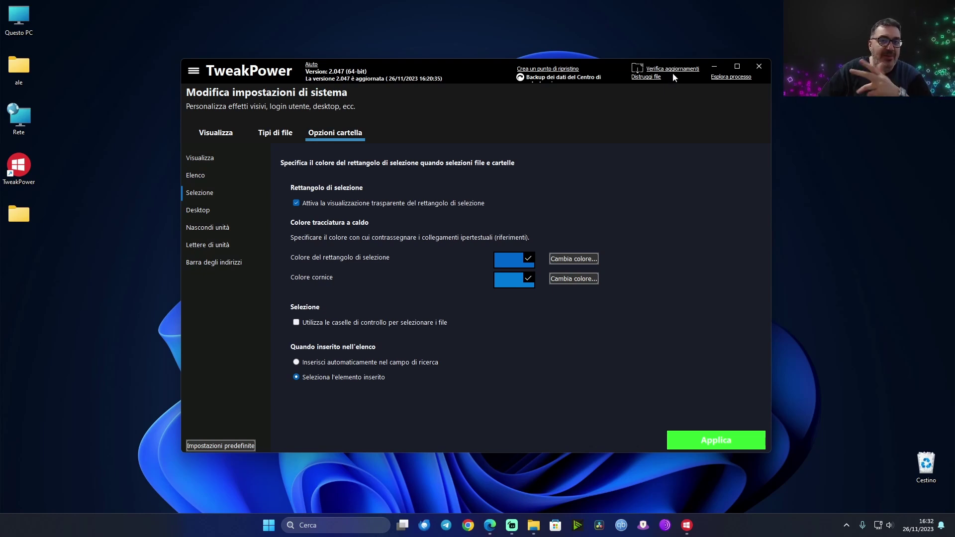
# Step: View the special desktop icon choices and the full list of drives under Nascondi unità
pyautogui.click(204, 211)
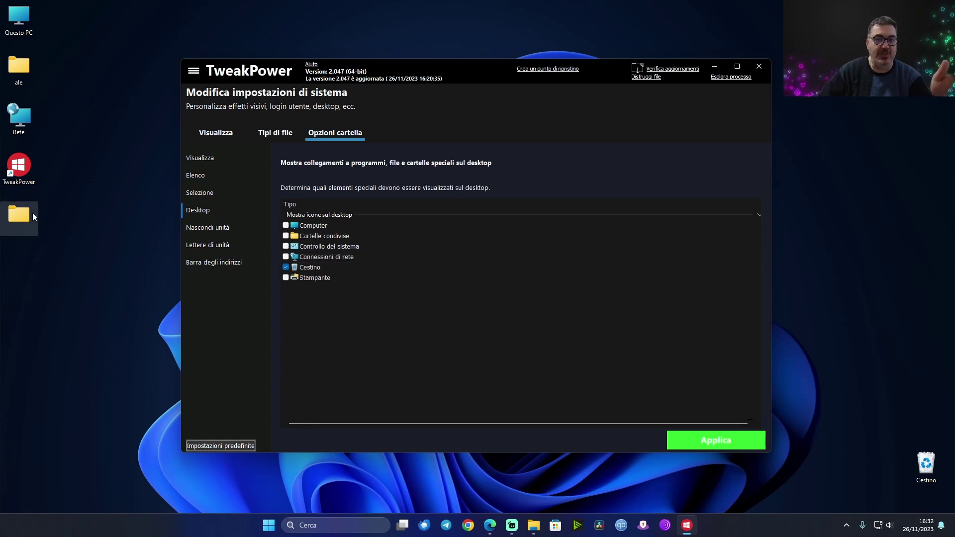
pyautogui.click(219, 230)
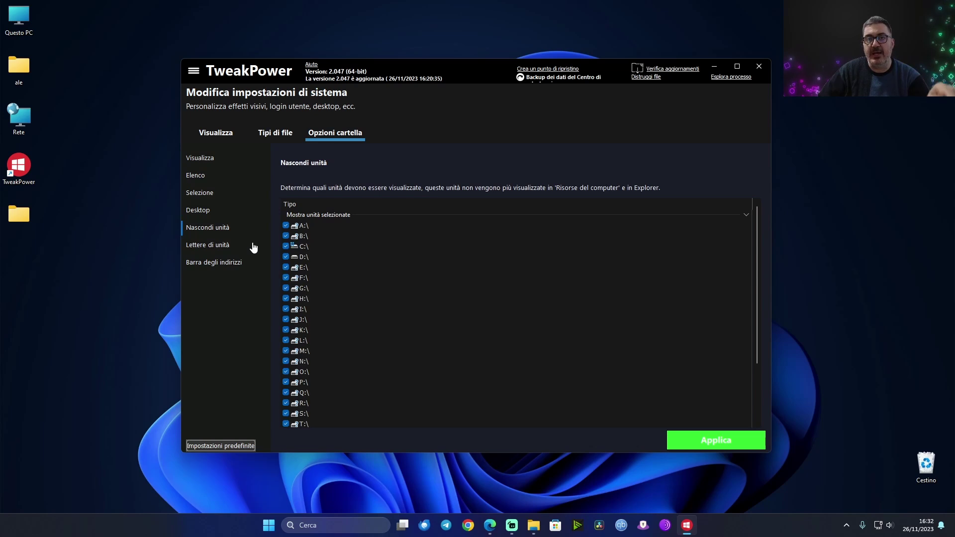
pyautogui.scroll(-3, 303, 286)
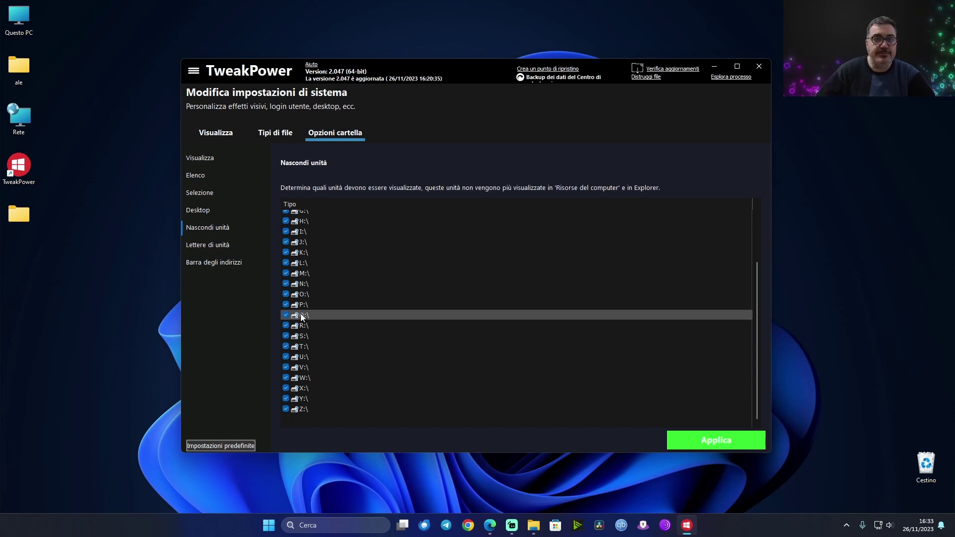
# Step: Compare the Lettere di unità options with the drive labels in File Explorer, and view the Barra degli indirizzi settings
pyautogui.click(215, 246)
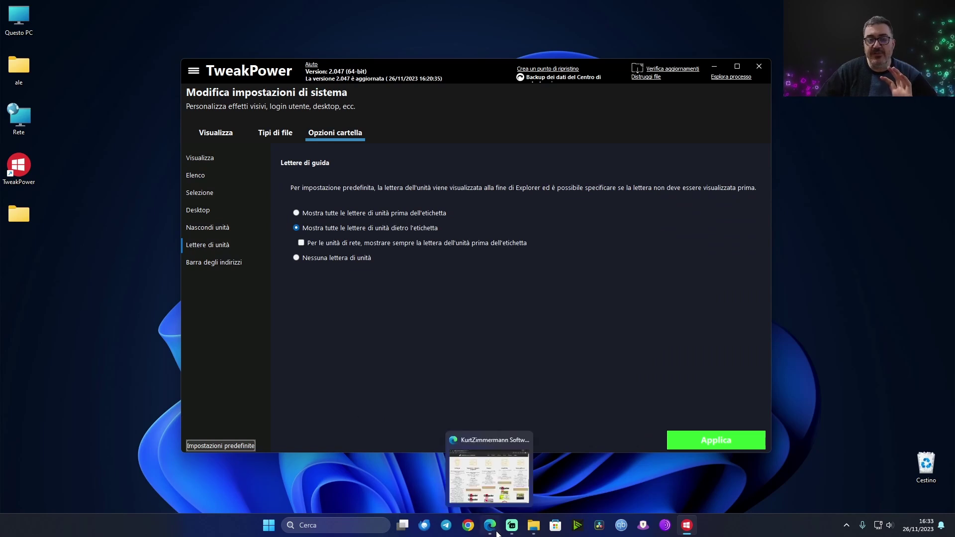
pyautogui.click(544, 530)
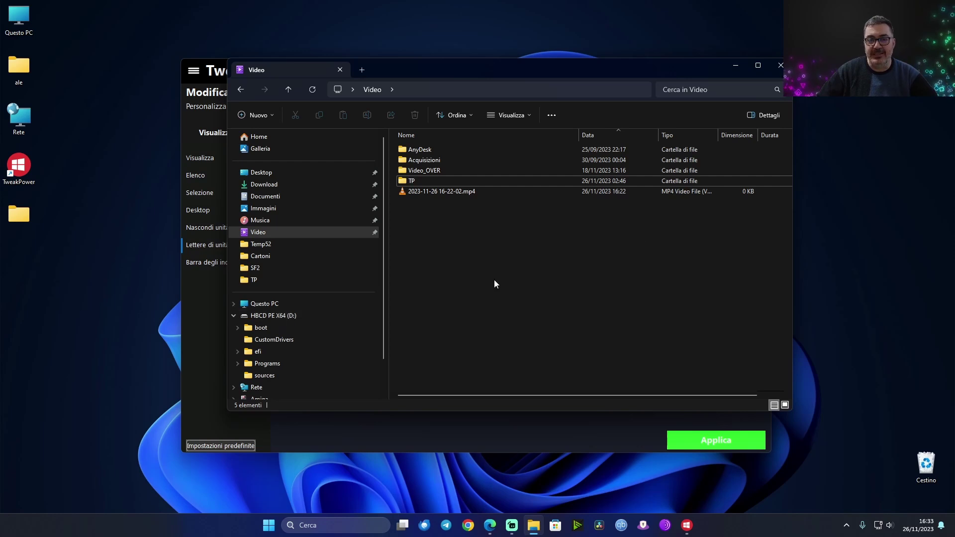
pyautogui.click(774, 64)
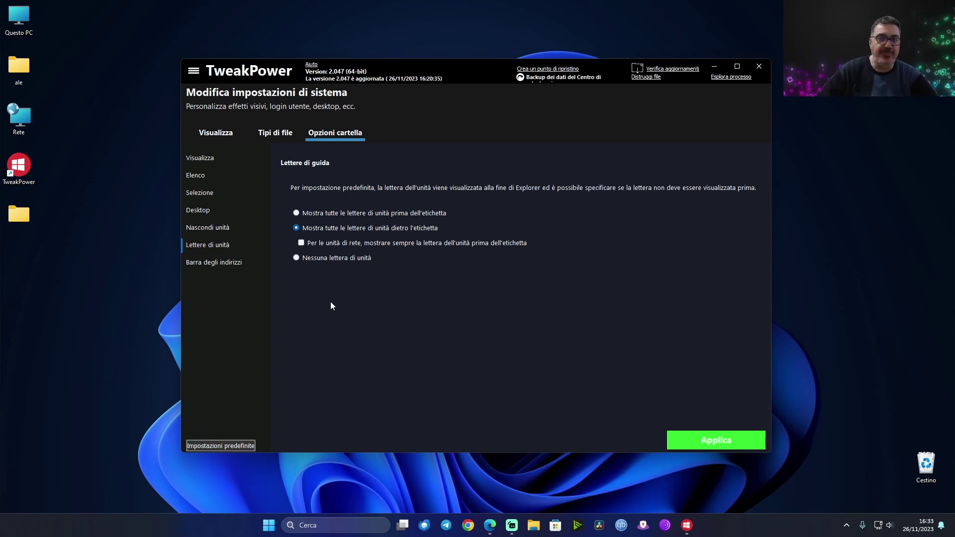
pyautogui.click(214, 265)
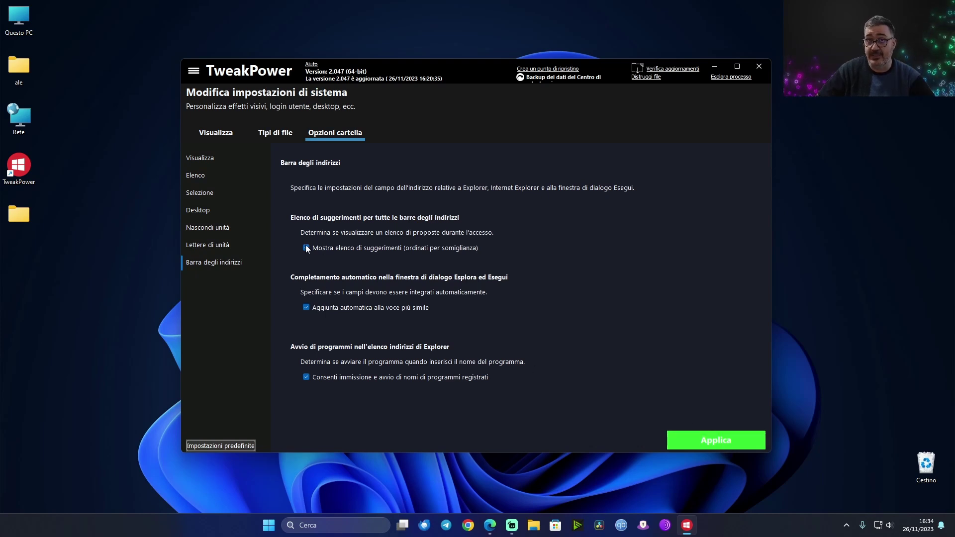
# Step: Open the Windows Amministrazione settings and examine the Accesso utente and Messaggi login options
pyautogui.click(195, 71)
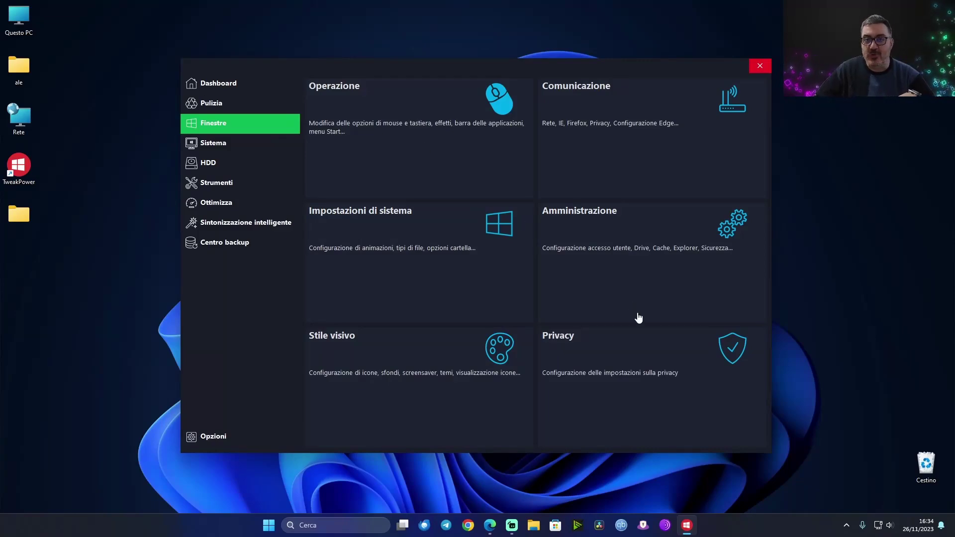
pyautogui.click(583, 287)
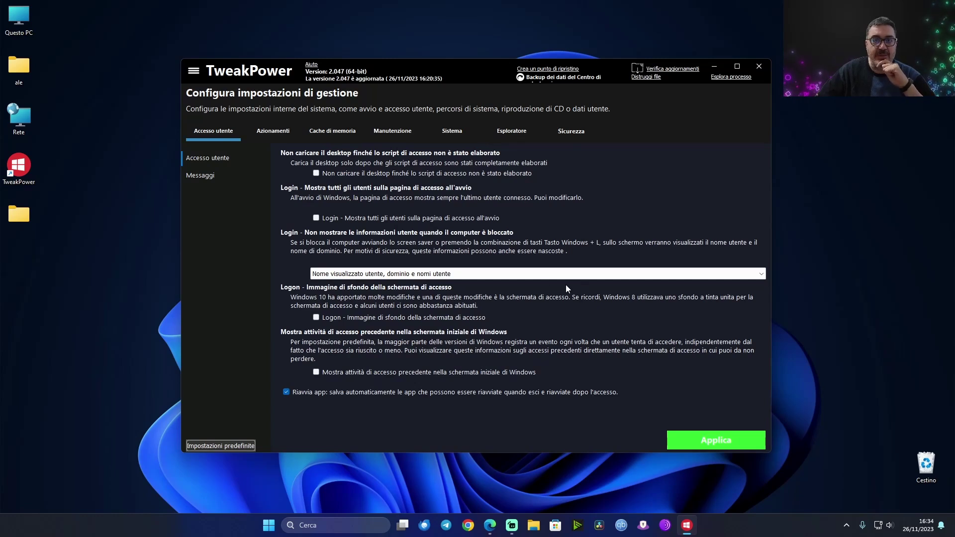
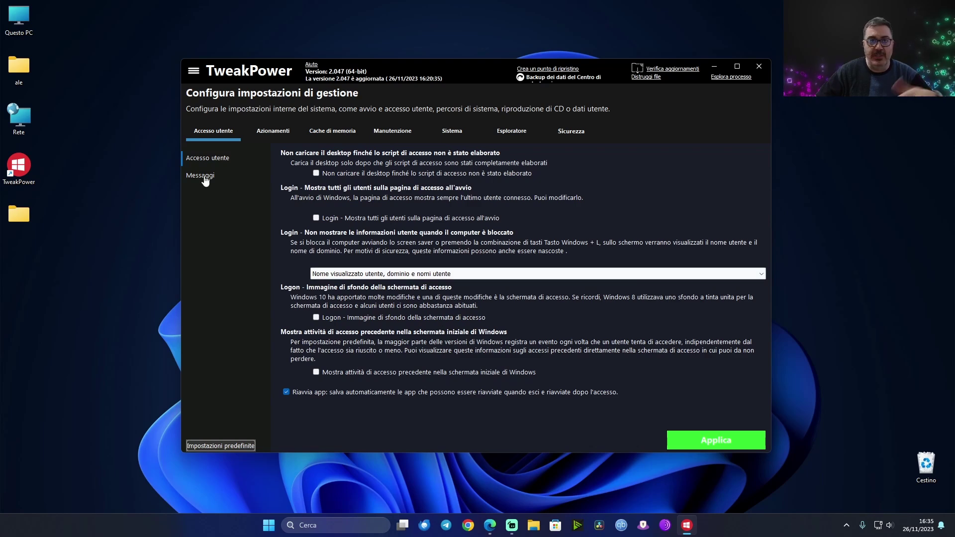
pyautogui.click(190, 178)
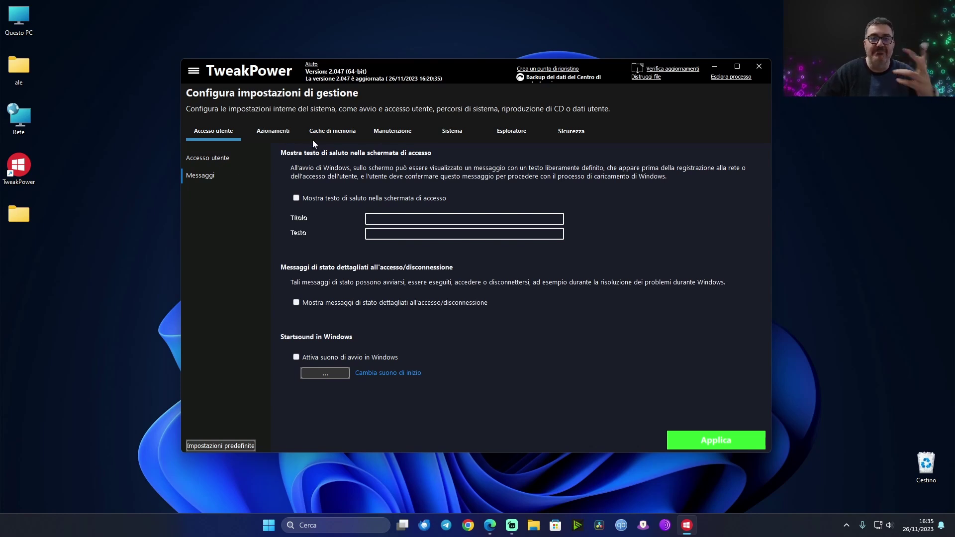
# Step: Examine the Azionamenti disk space warning and Riproduzione automatica options, and the Cache di memoria settings
pyautogui.click(272, 134)
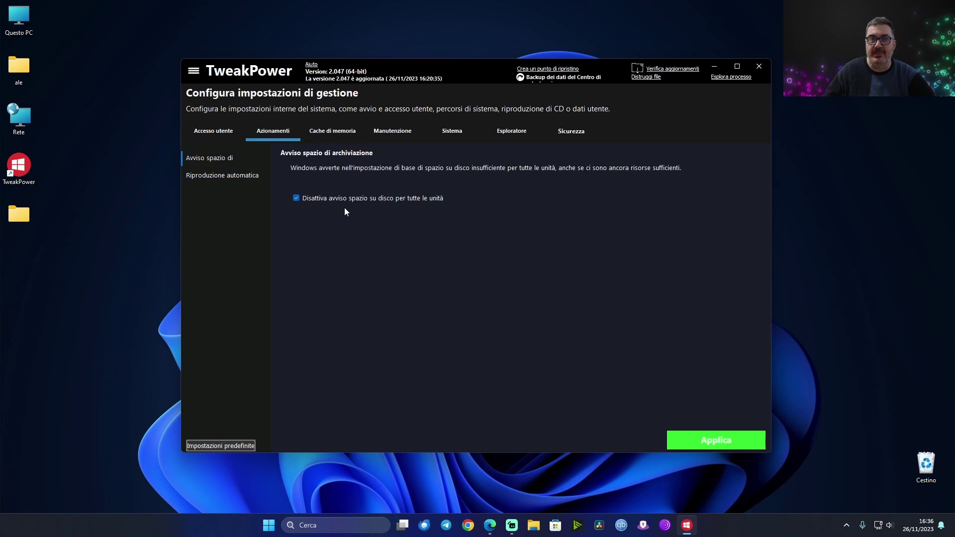
pyautogui.click(234, 175)
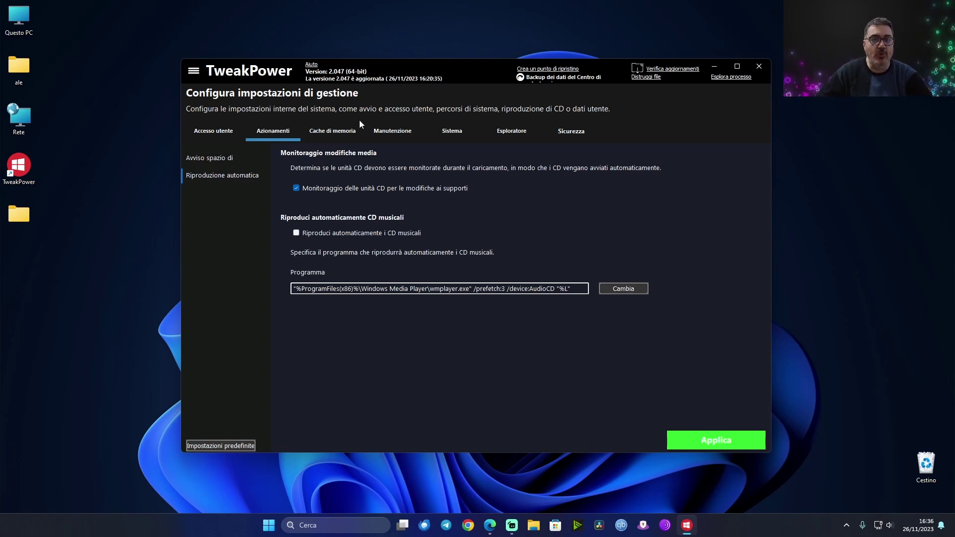
pyautogui.click(320, 139)
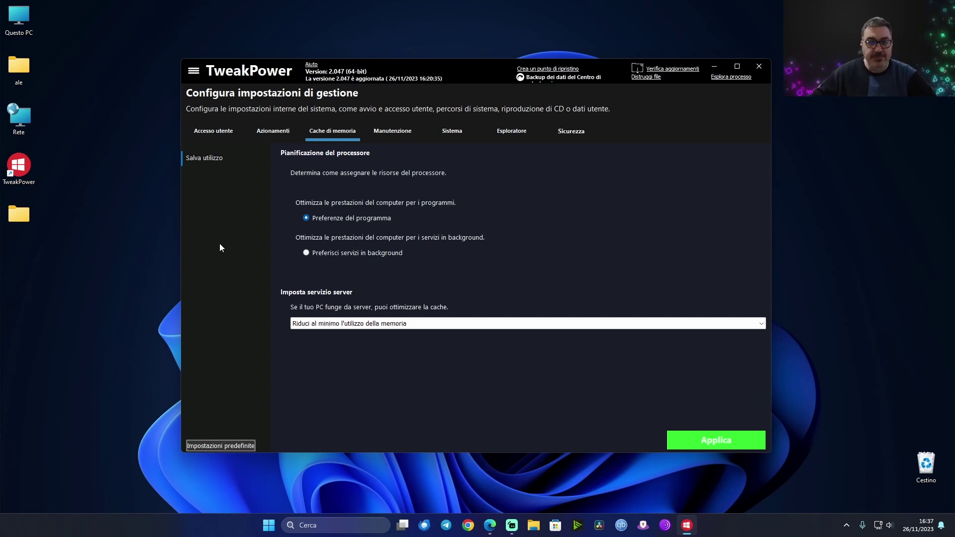
# Step: View the Imposta servizio server cache choices, and examine the SystemStart and Barra delle applicazioni settings under Manutenzione
pyautogui.click(380, 326)
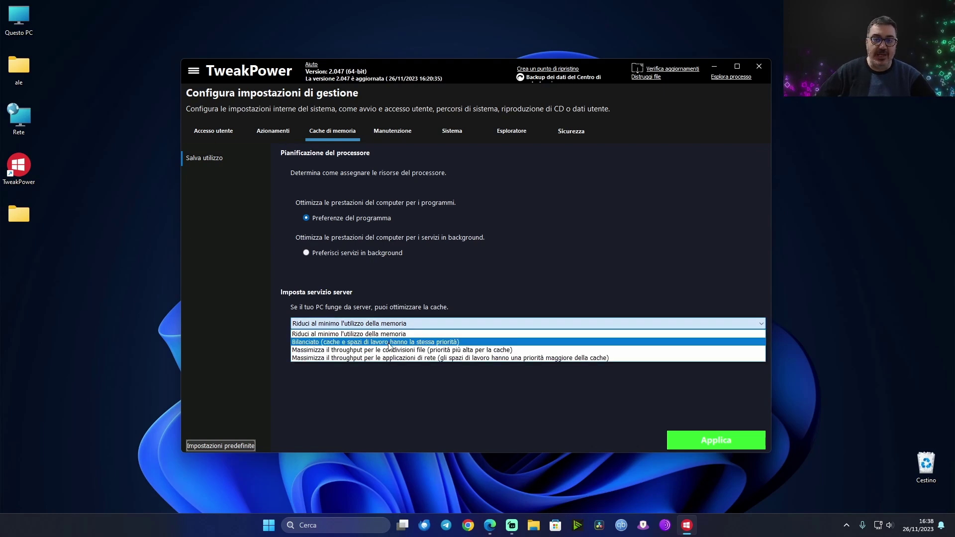
pyautogui.click(500, 319)
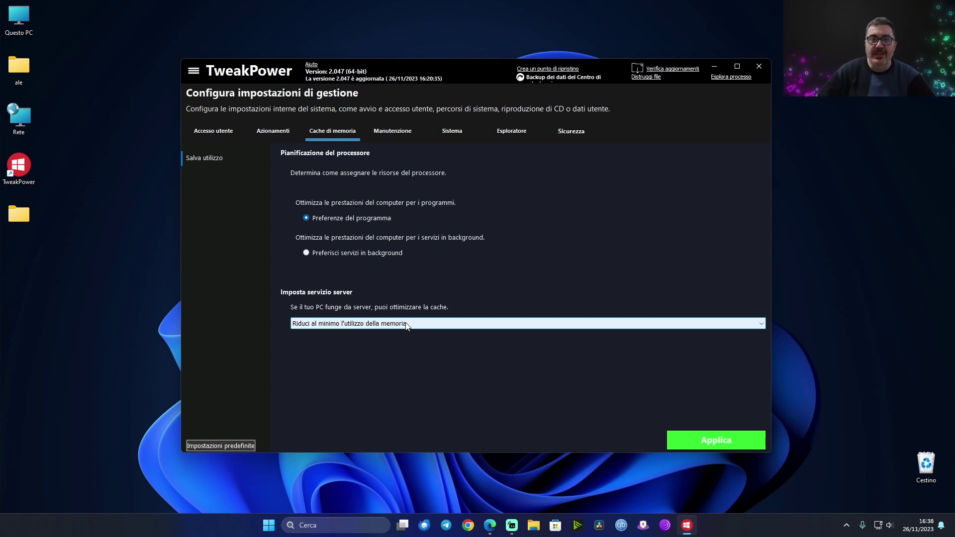
pyautogui.click(401, 135)
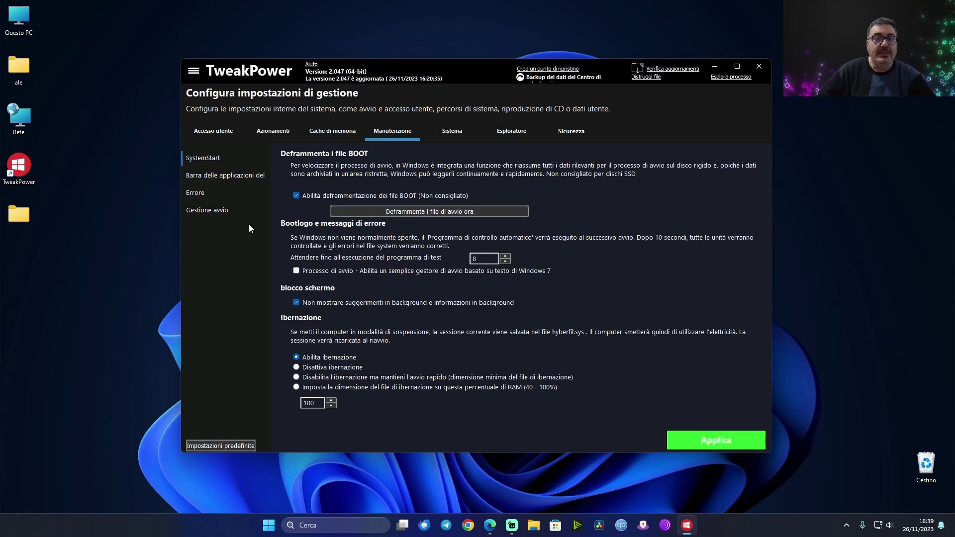
pyautogui.click(213, 176)
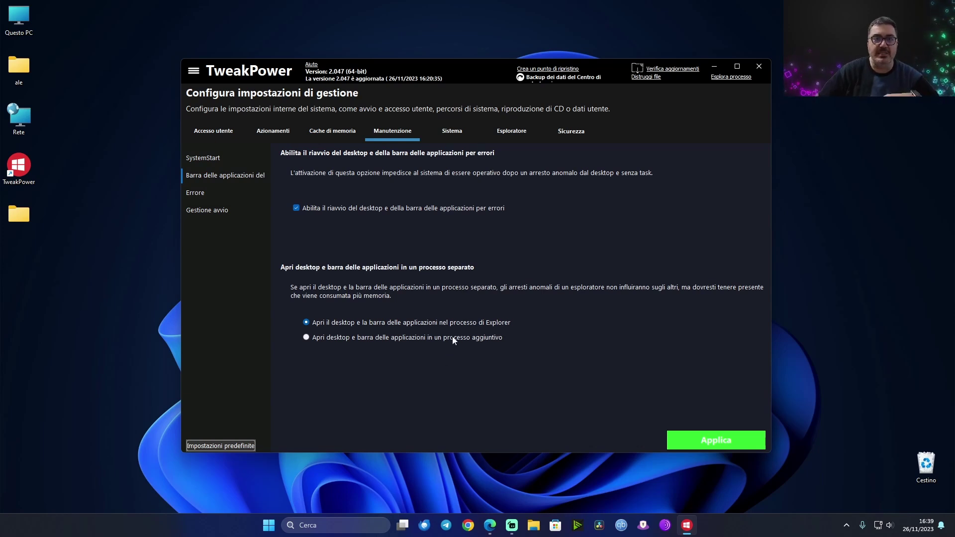
# Step: Examine the Errore settings with the Windows crash behaviour choices, and the Gestione avvio boot manager options
pyautogui.click(198, 193)
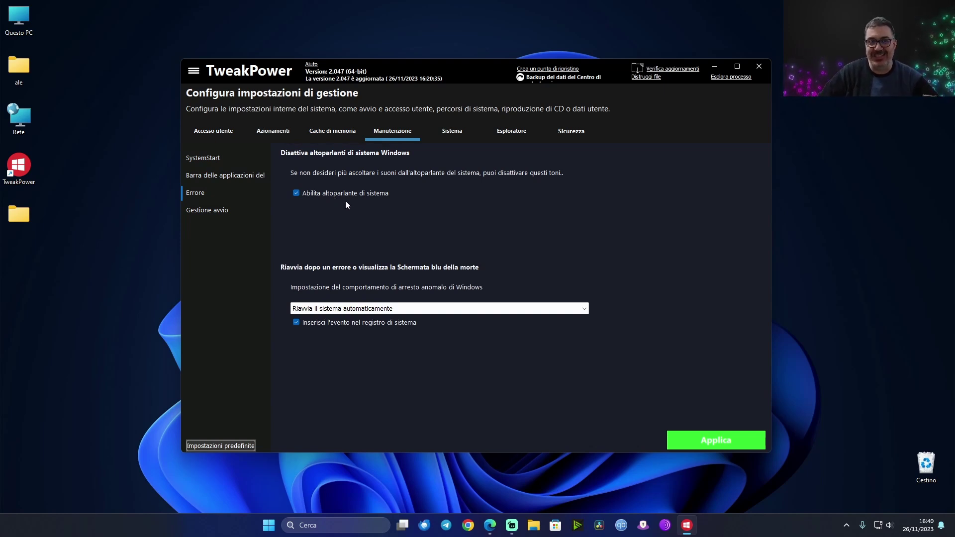
pyautogui.click(335, 310)
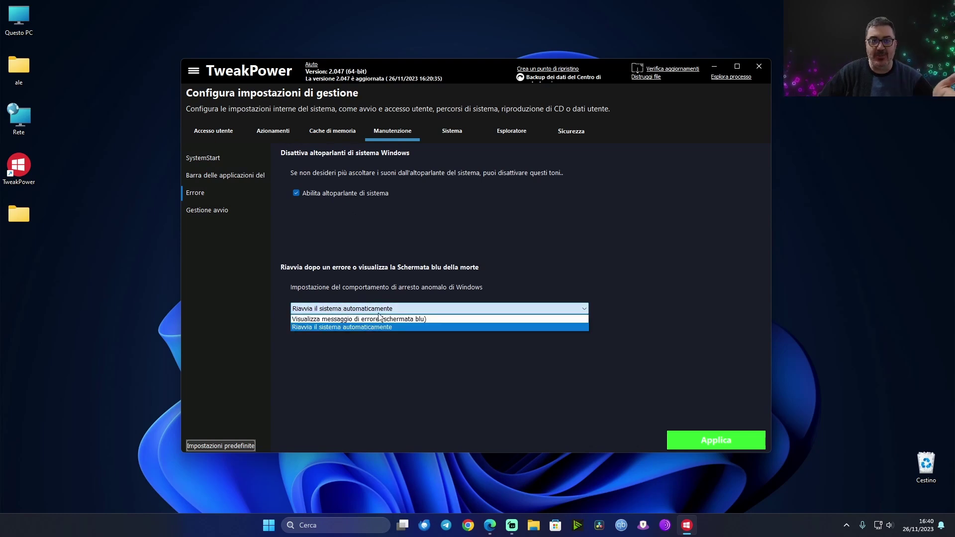
pyautogui.click(536, 259)
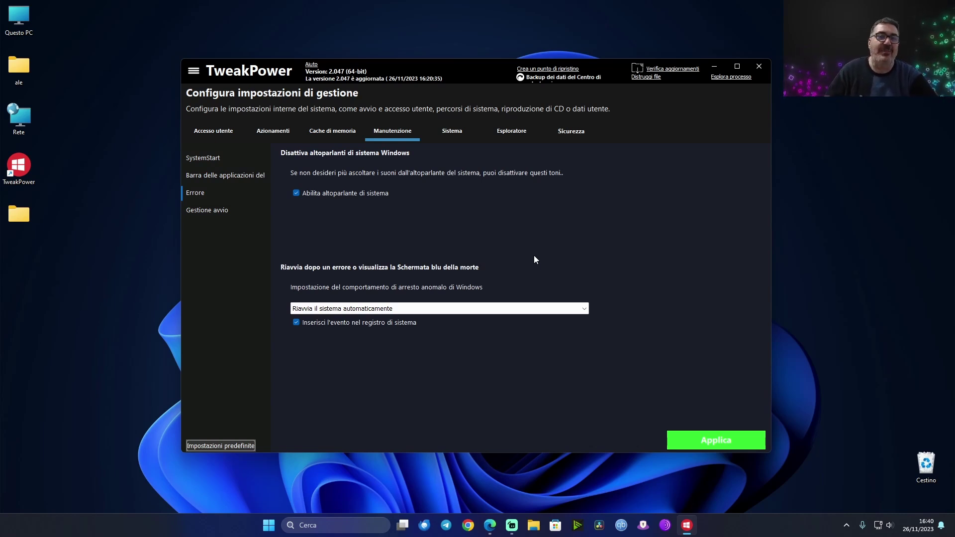
pyautogui.click(211, 211)
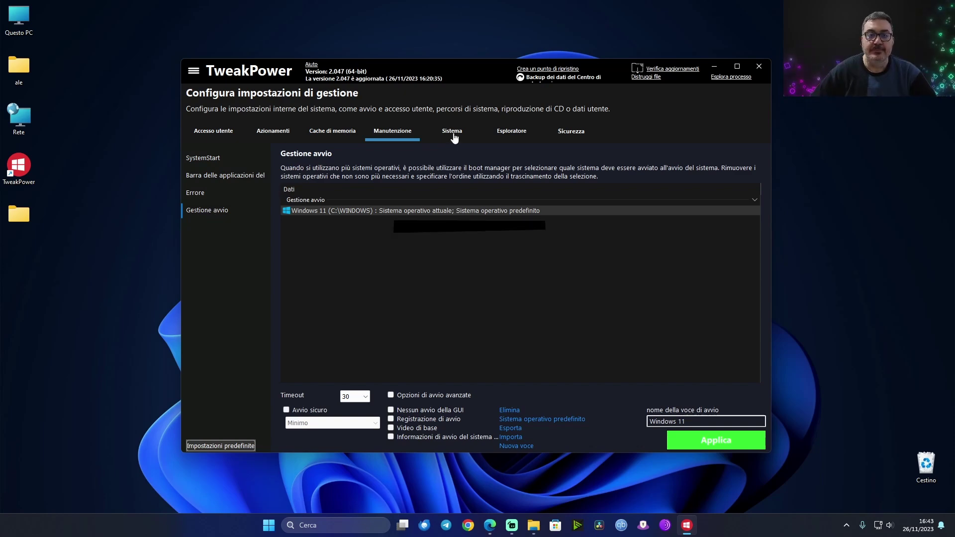
# Step: Examine the Sistema options under Generale and Caratteristiche, and browse the folder paths listed in Cartelle speciali
pyautogui.click(454, 136)
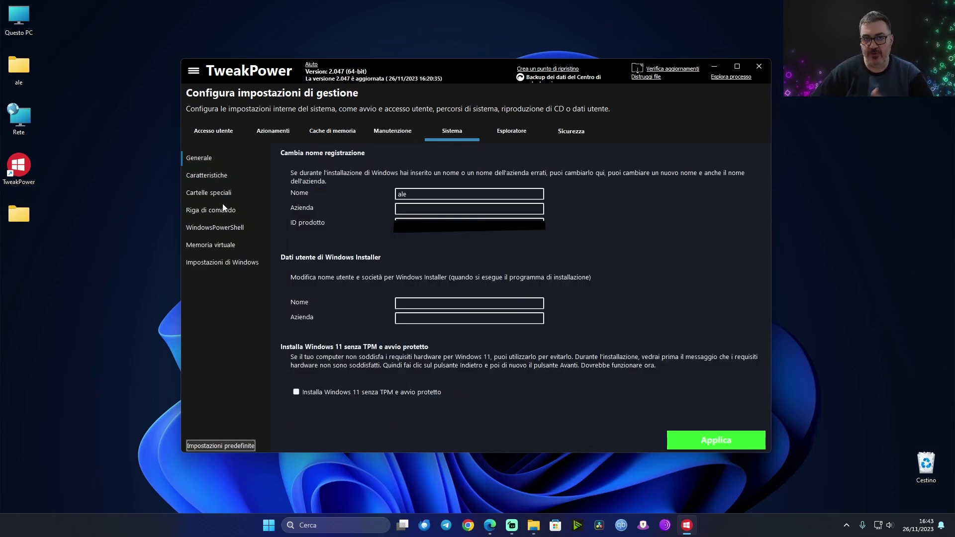
pyautogui.click(212, 176)
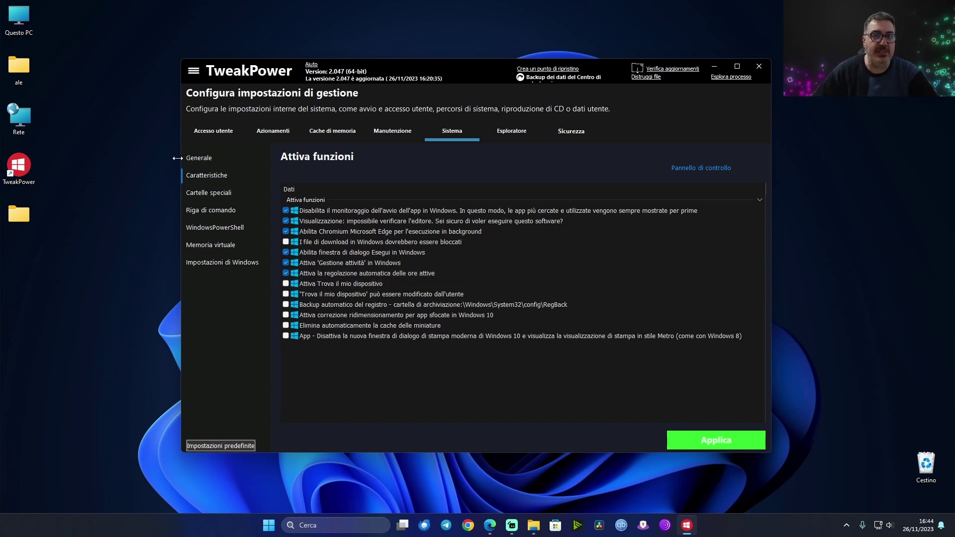
pyautogui.click(221, 194)
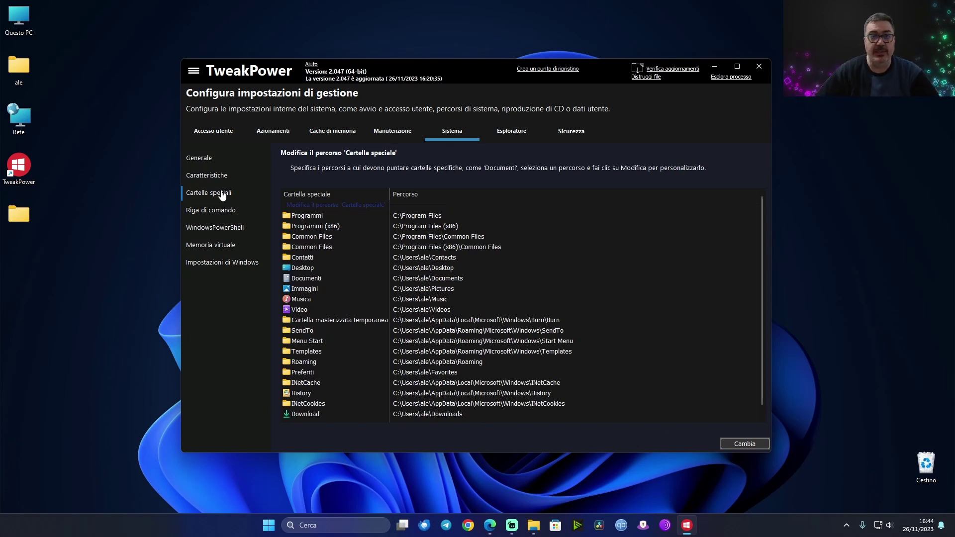
pyautogui.click(293, 216)
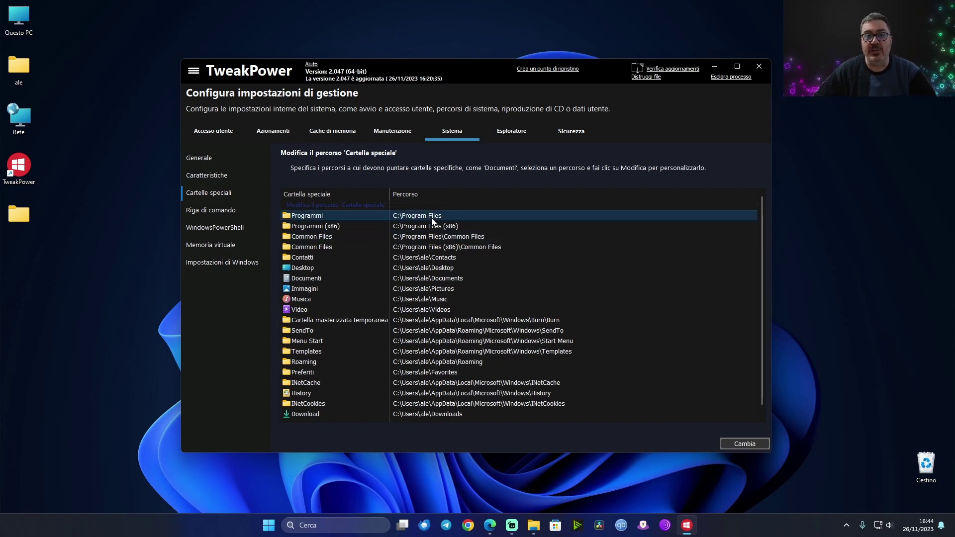
pyautogui.click(321, 228)
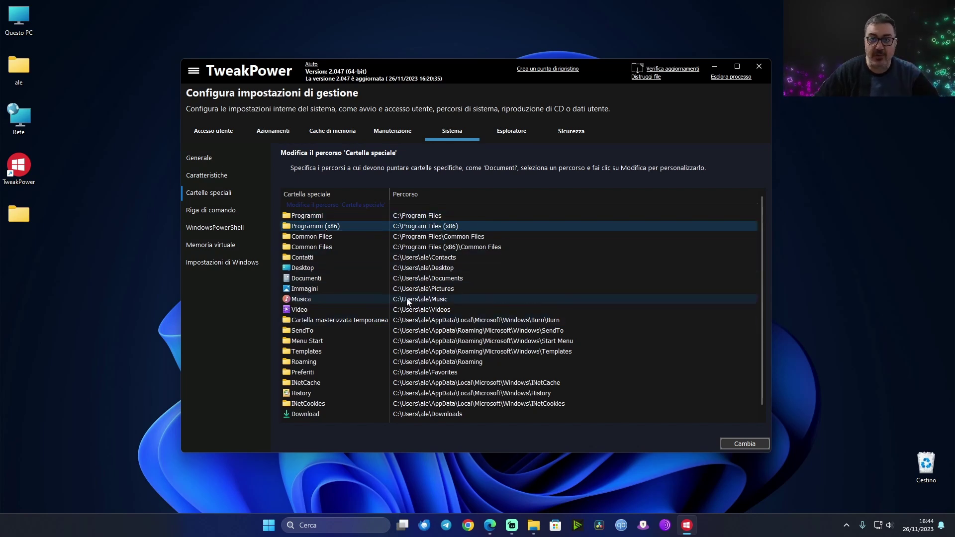
pyautogui.click(413, 309)
pyautogui.scroll(-2, 390, 300)
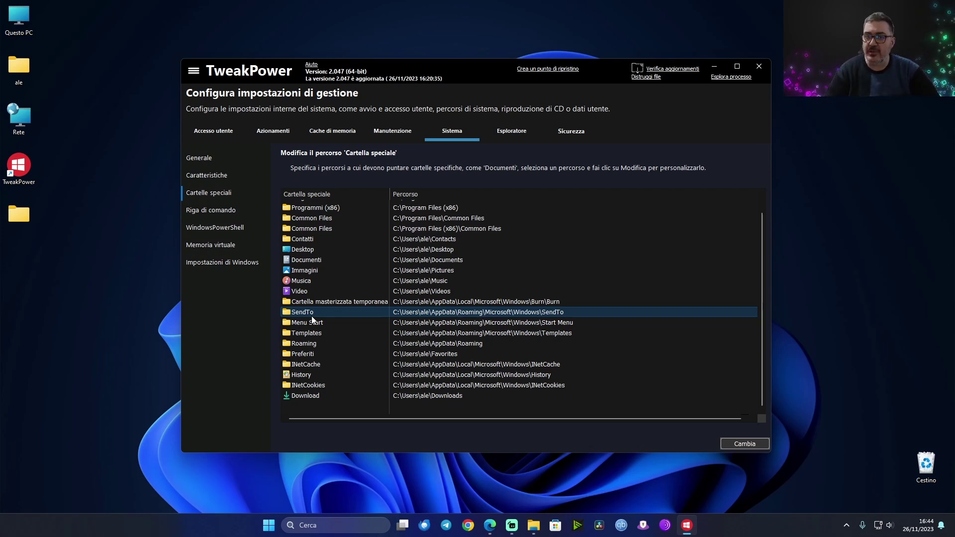
# Step: View the Riga di comando settings, and try folder-name completion in a desktop terminal with "cd.." and "cd .\Desktop\", closing it when done
pyautogui.click(209, 211)
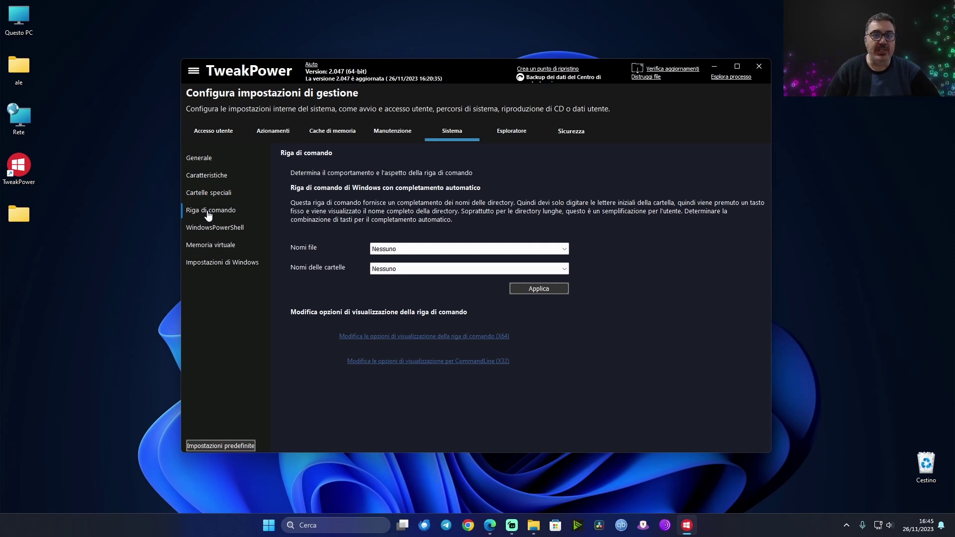
pyautogui.rightClick(76, 262)
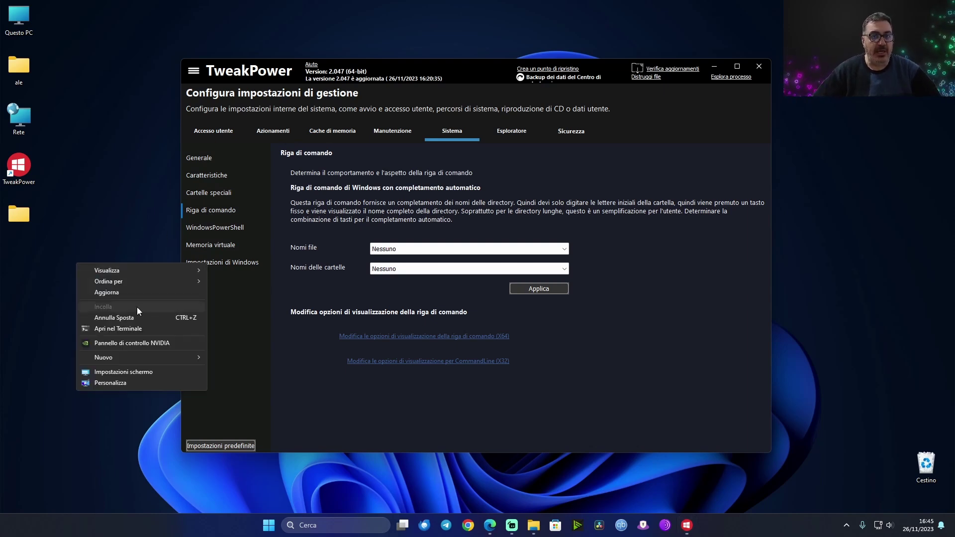
pyautogui.moveTo(147, 360)
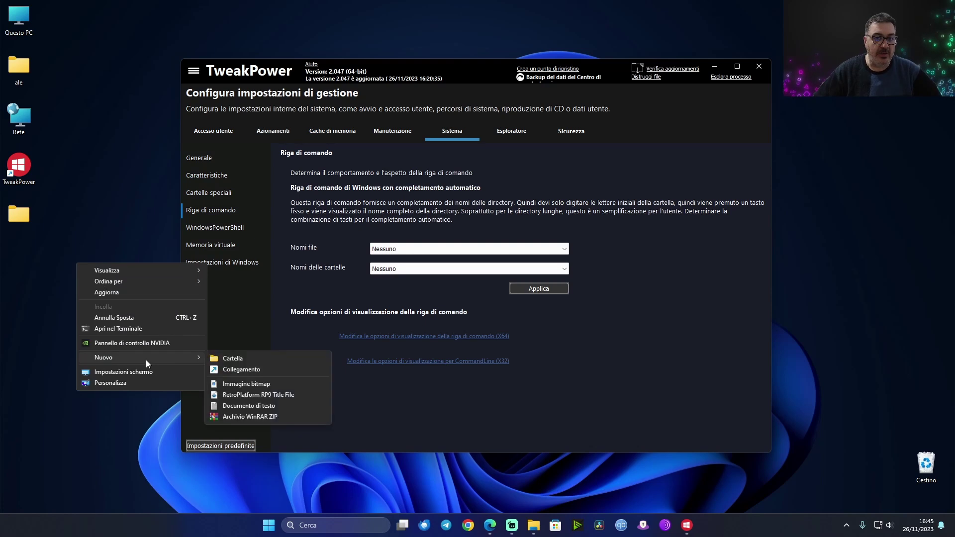
pyautogui.click(123, 328)
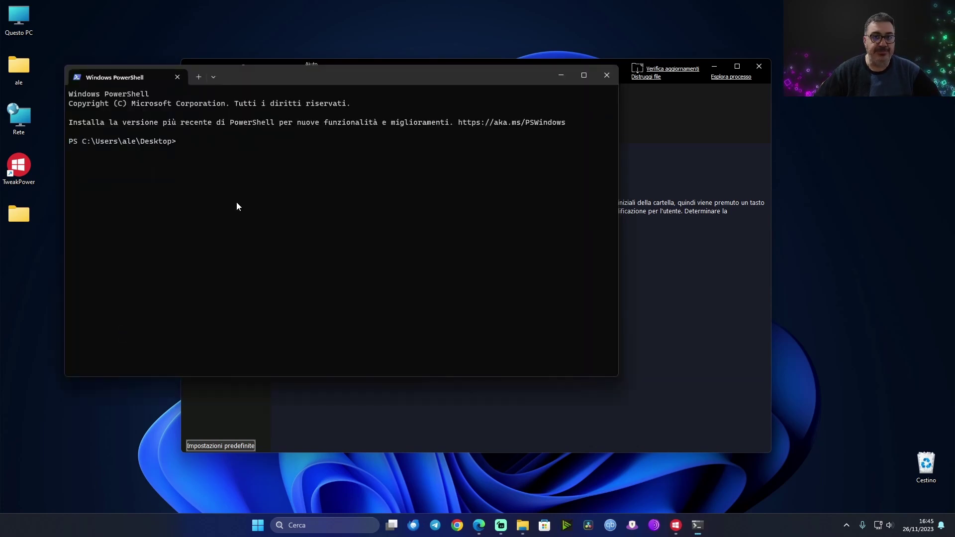
pyautogui.write('cd..')
pyautogui.press('Return')
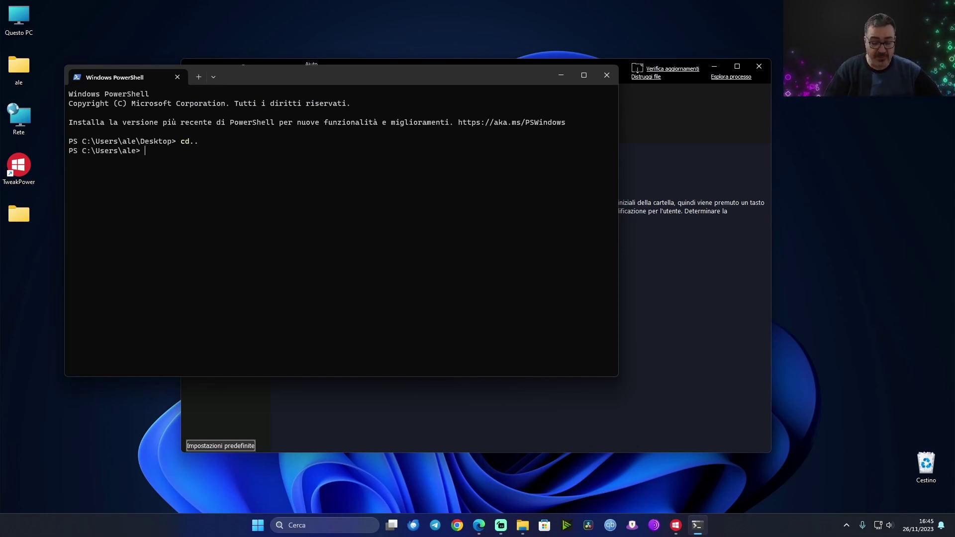
pyautogui.write('cd .\\De')
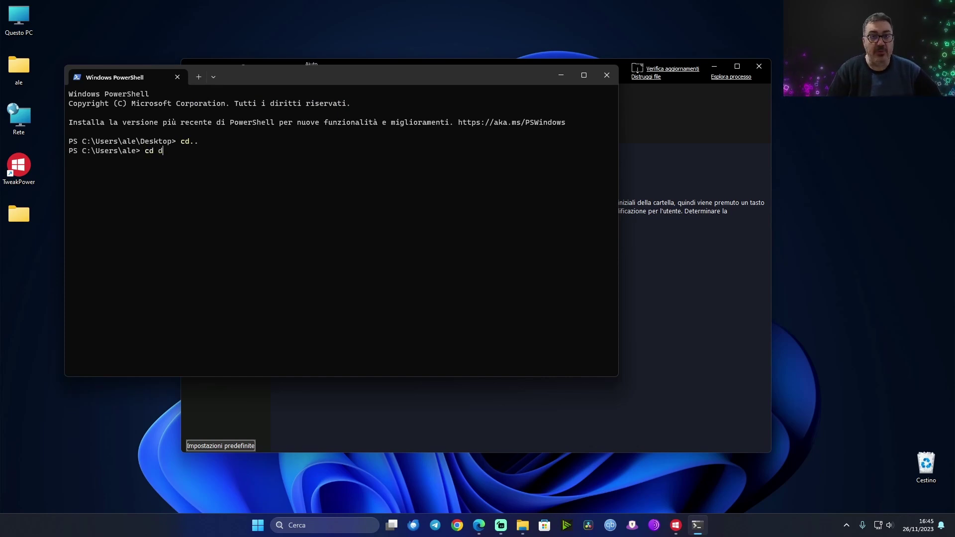
pyautogui.press('Tab')
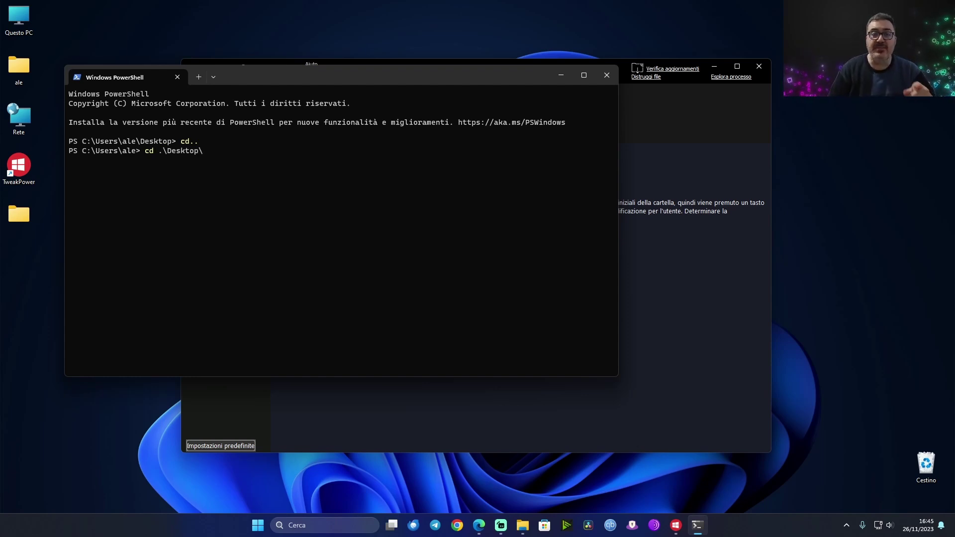
pyautogui.press('Return')
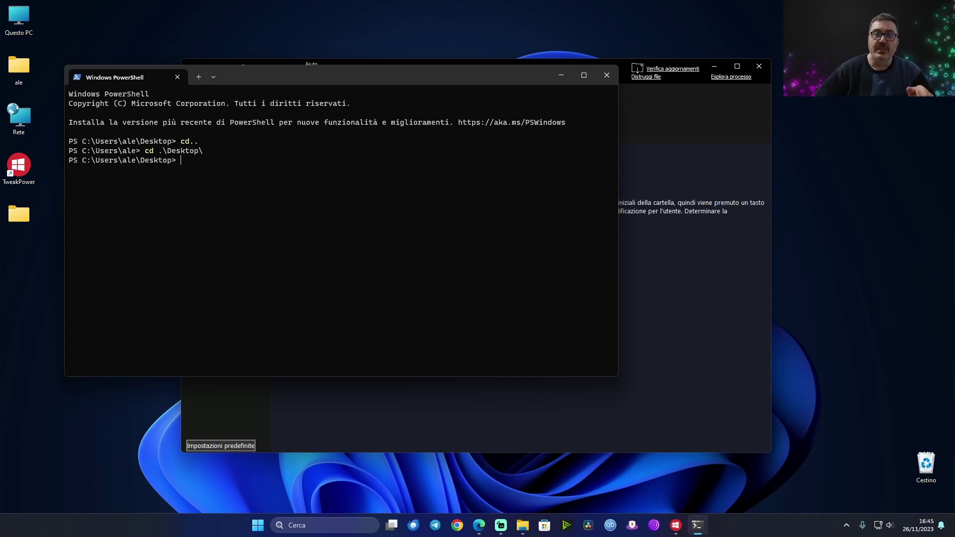
pyautogui.click(606, 77)
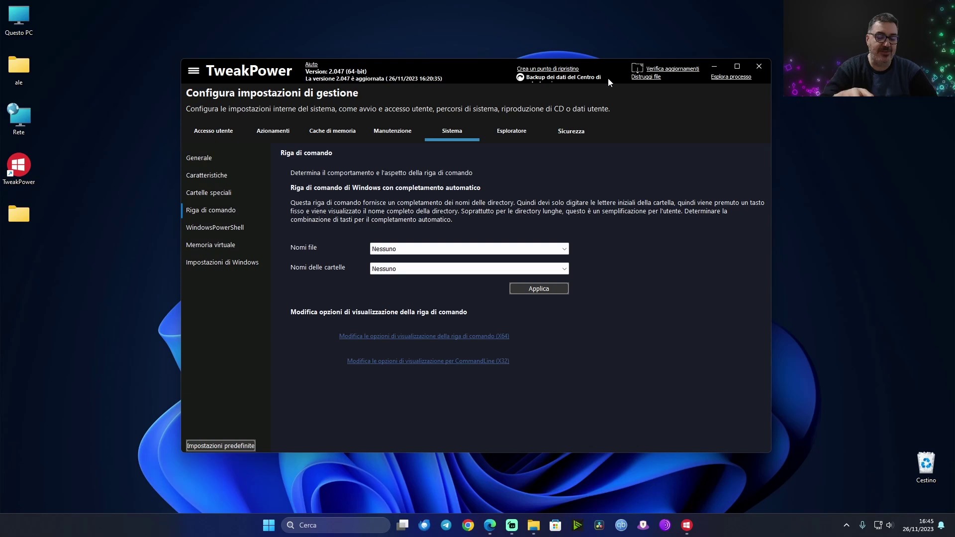
# Step: View the completion key choices for Nomi file and Nomi delle cartelle without changing either
pyautogui.click(441, 249)
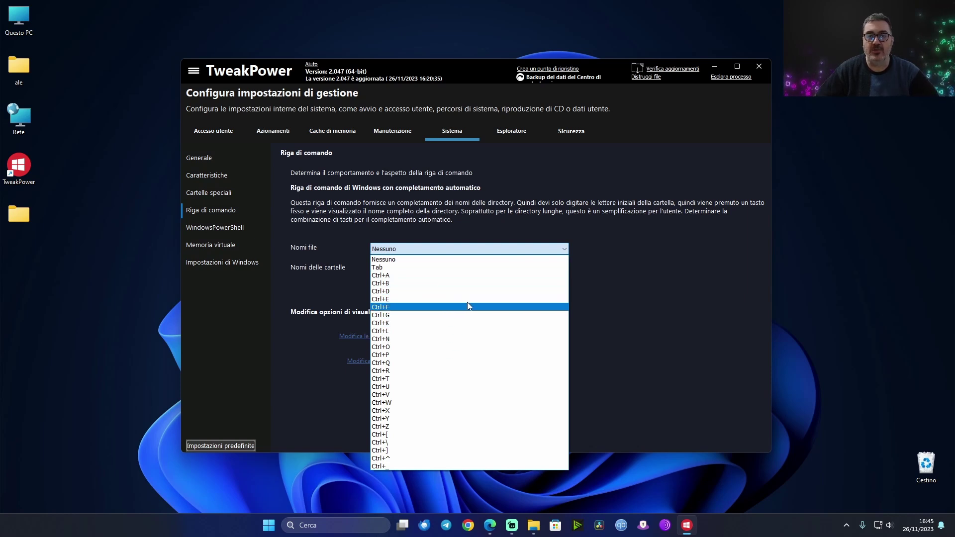
pyautogui.click(646, 297)
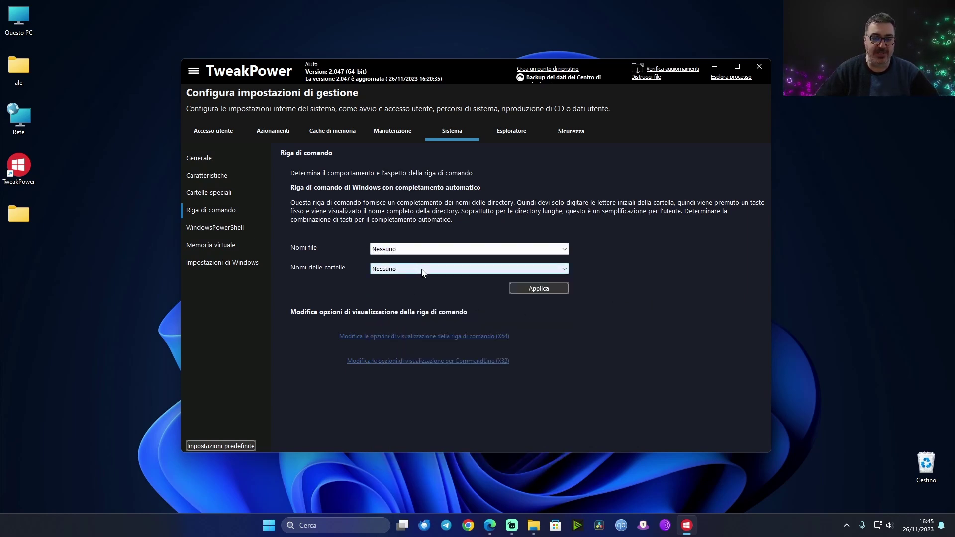
pyautogui.click(421, 269)
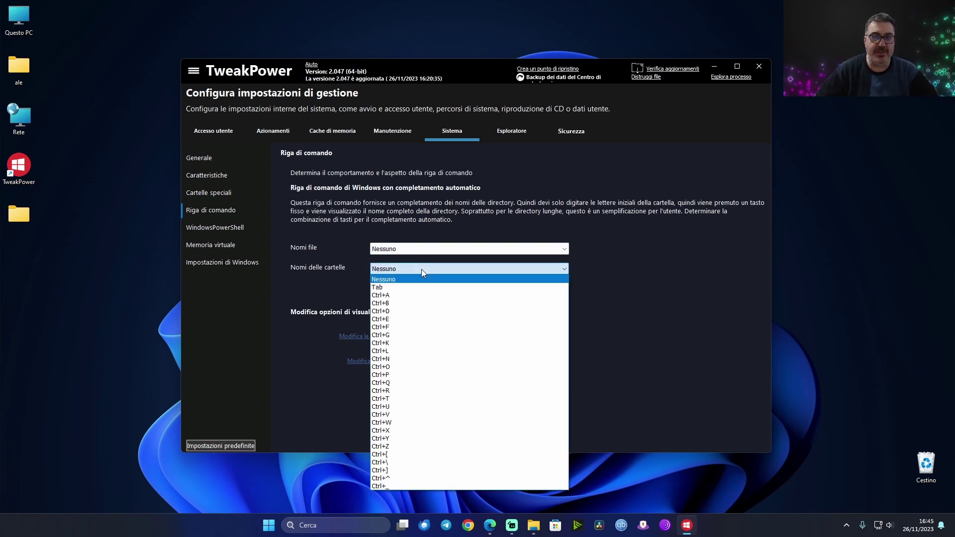
pyautogui.click(728, 326)
# Step: View the WindowsPowerShell display options and the Memoria virtuale paging file settings
pyautogui.click(211, 228)
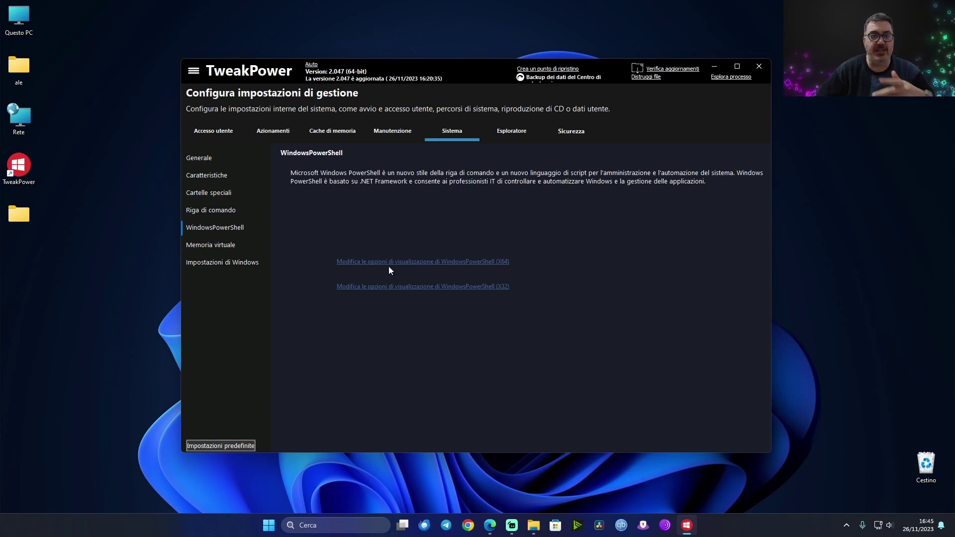
pyautogui.click(224, 246)
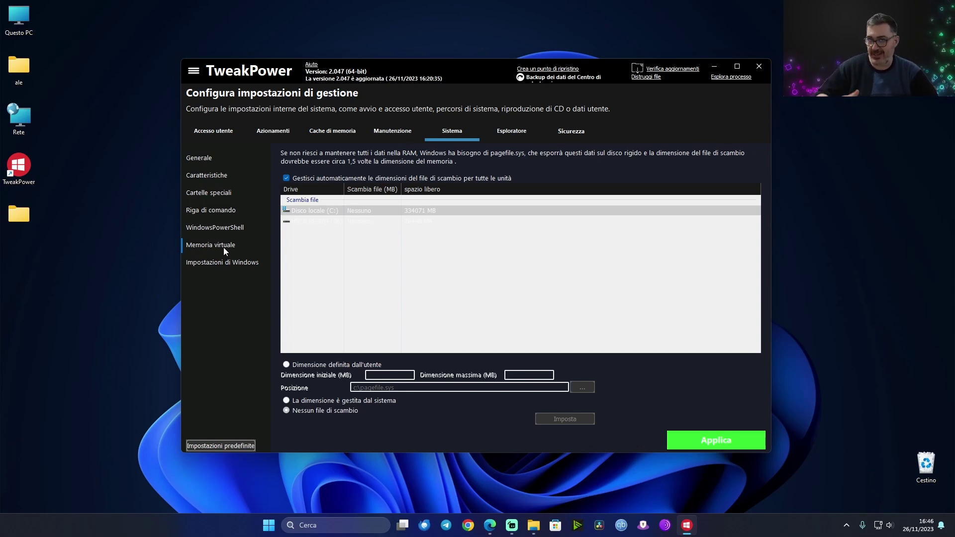
# Step: Show the Impostazioni di Windows page list, preview the Sync your settings page from it, and close the preview
pyautogui.click(238, 264)
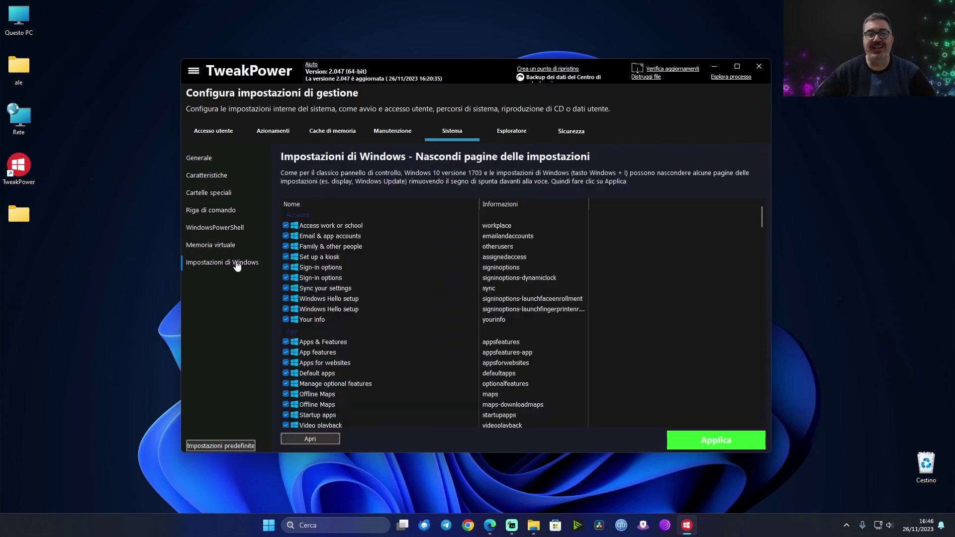
pyautogui.moveTo(762, 214); pyautogui.dragTo(775, 196)
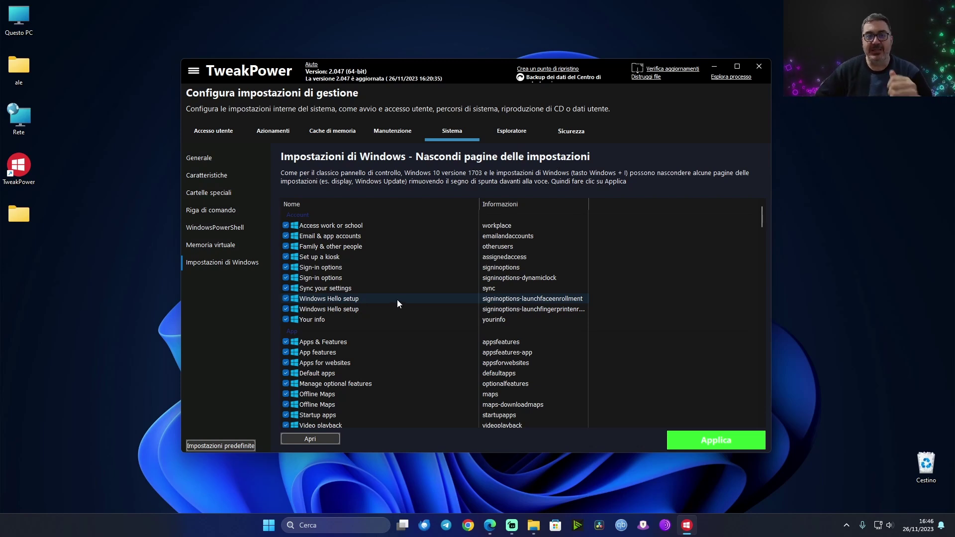
pyautogui.click(335, 291)
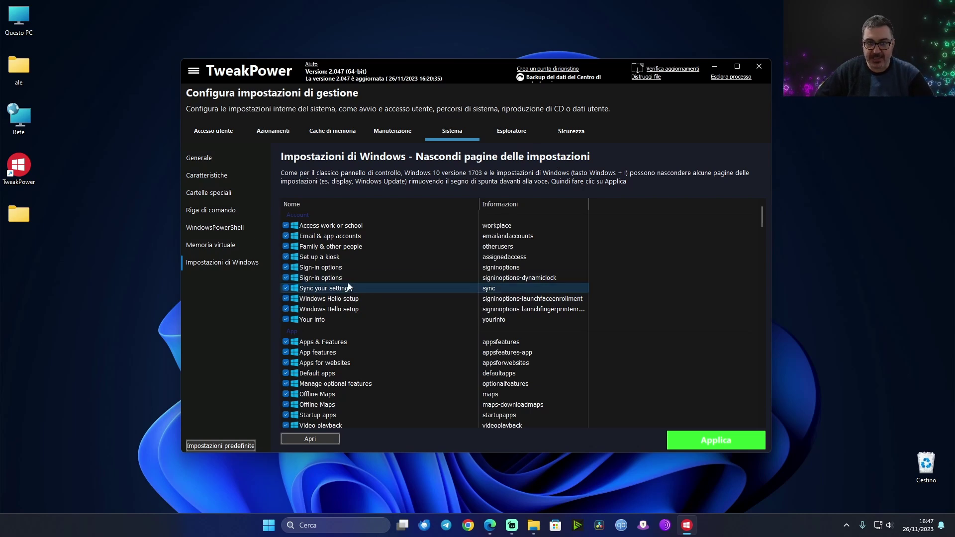
pyautogui.click(326, 440)
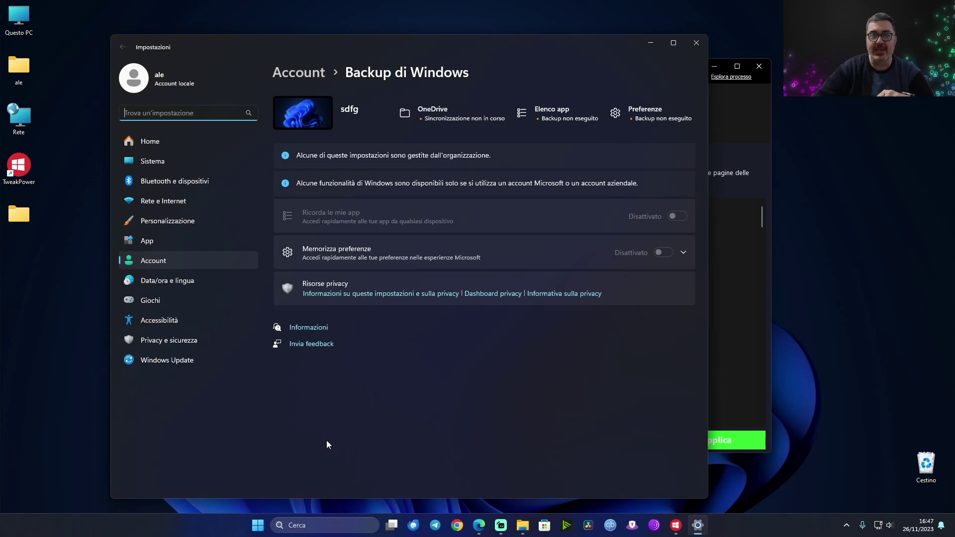
pyautogui.click(696, 42)
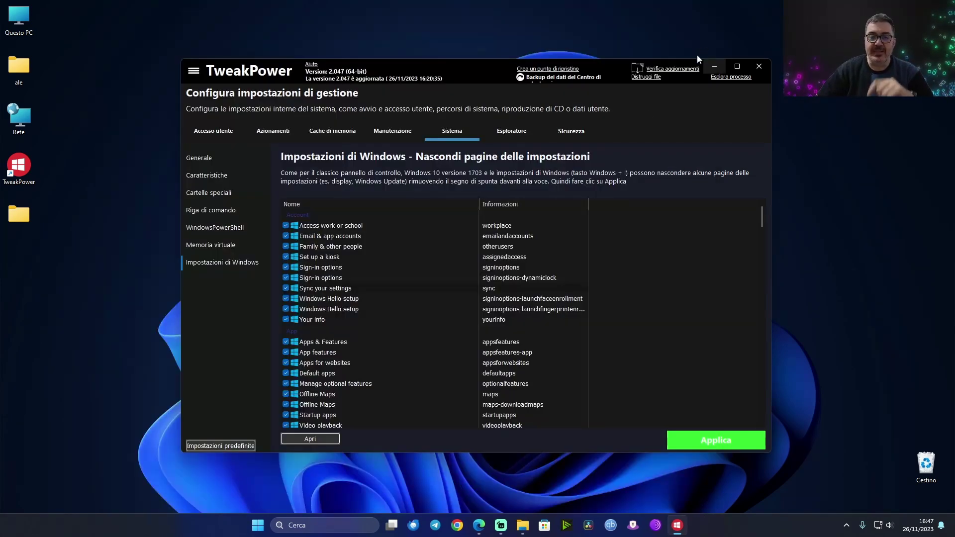
# Step: Browse the App, Cortana and device entries in the settings page list, selecting the first Offline Maps entry
pyautogui.scroll(-5, 530, 222)
pyautogui.click(343, 305)
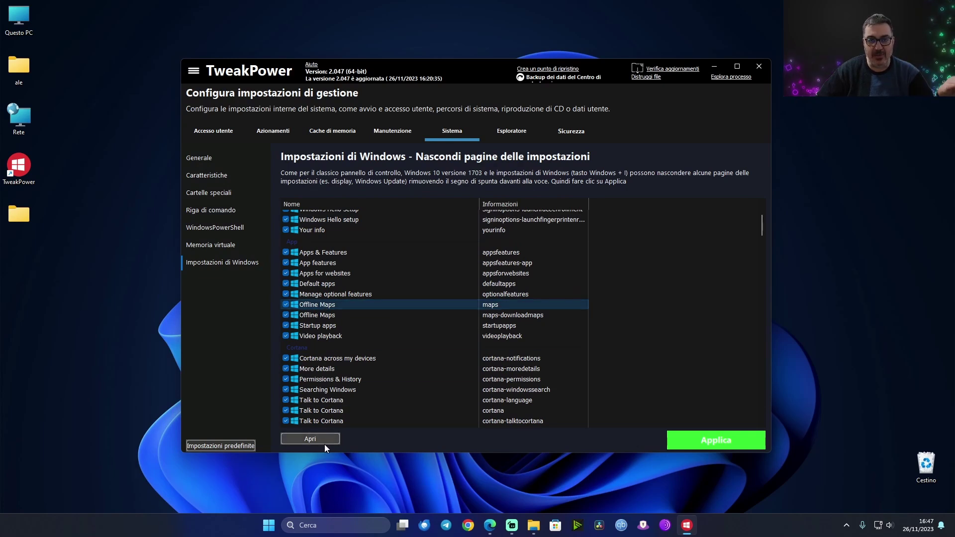
pyautogui.scroll(-1, 416, 323)
pyautogui.scroll(-1, 417, 317)
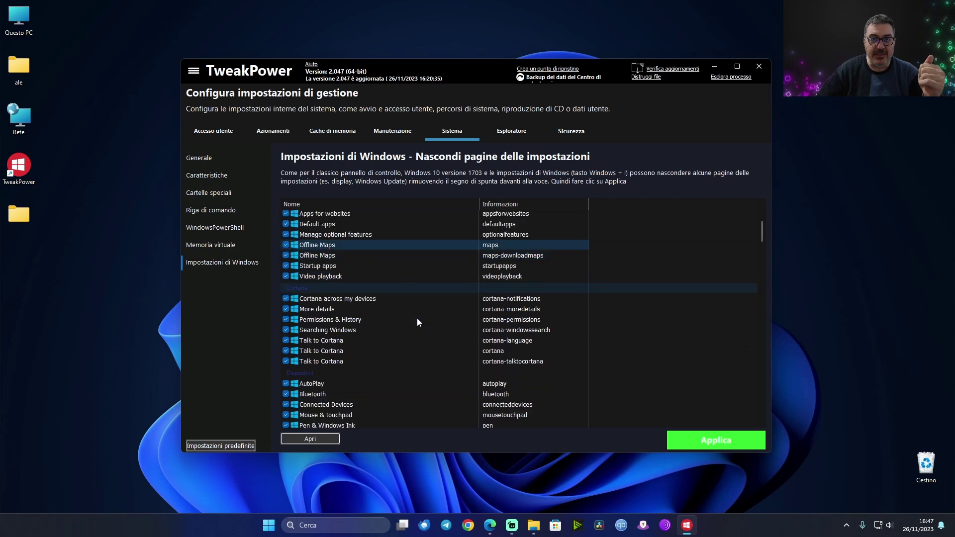
# Step: Browse the Cortana and device entries in the settings page list, preview the AutoPlay settings page, and close the preview
pyautogui.scroll(-1, 417, 318)
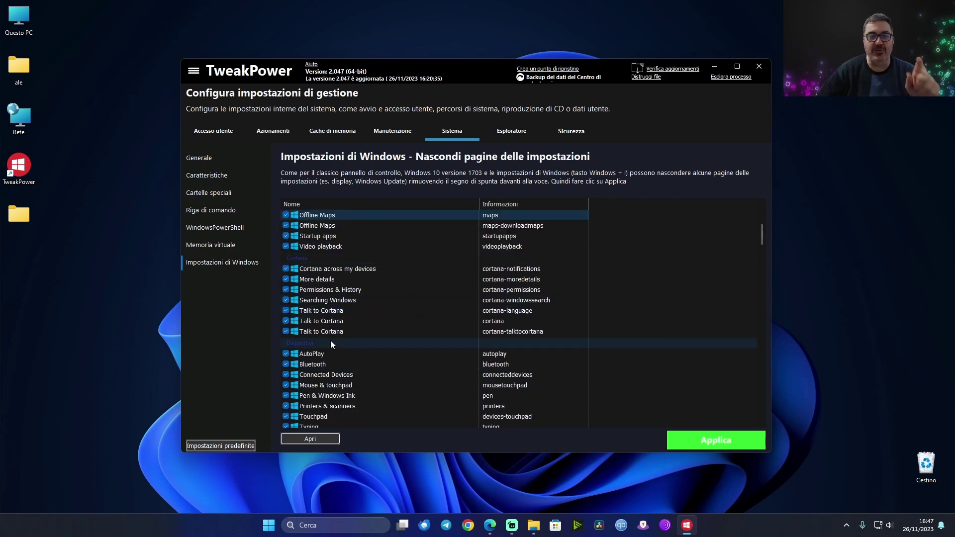
pyautogui.scroll(-2, 367, 368)
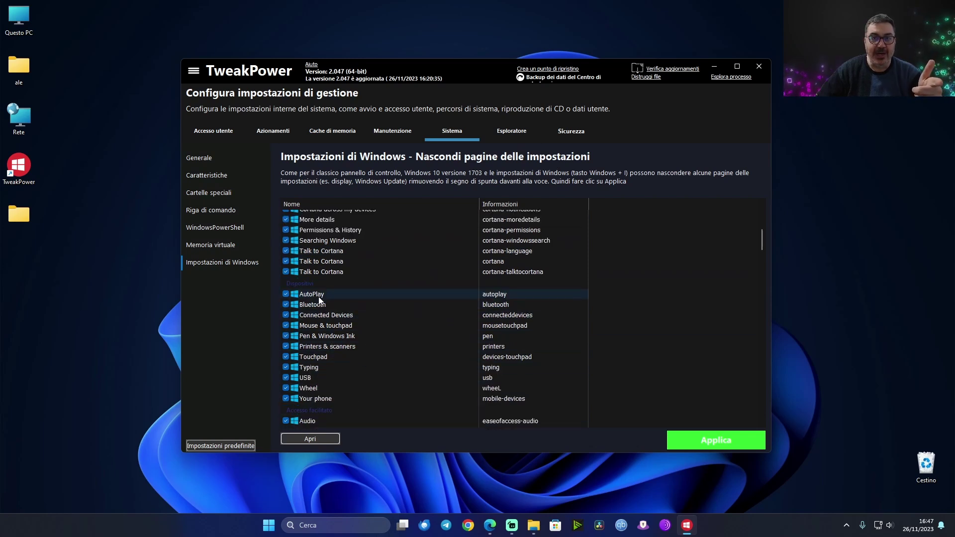
pyautogui.click(325, 438)
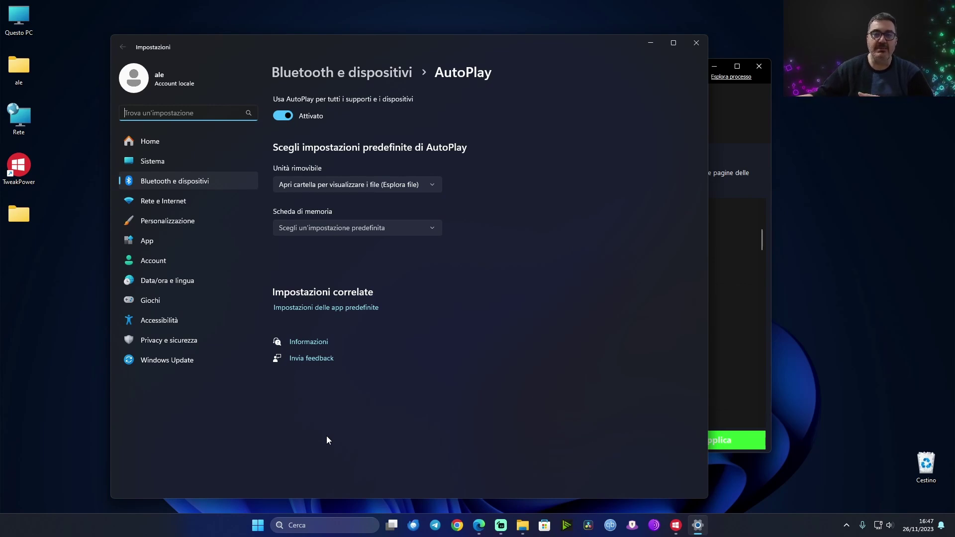
pyautogui.click(701, 43)
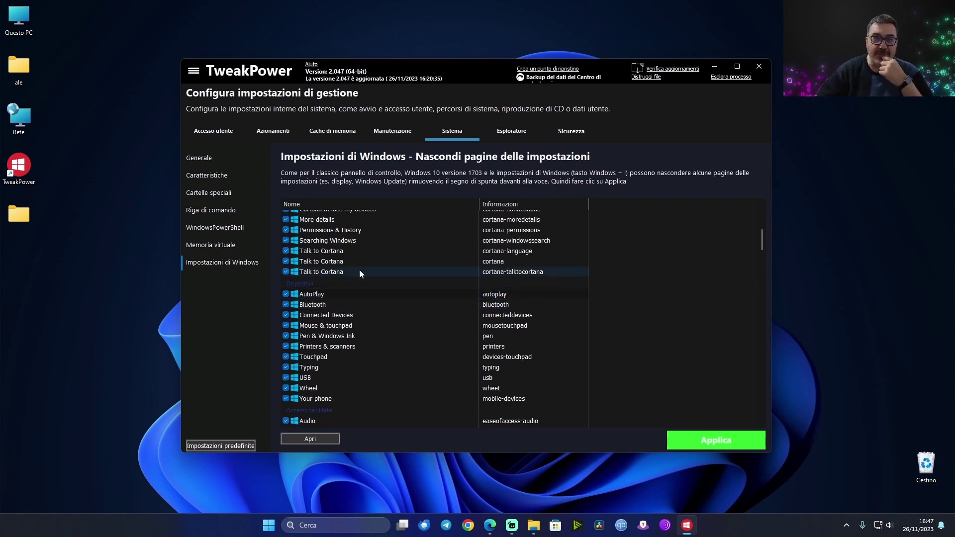
# Step: Show the general Esploratore options, then bring up a File Explorer window for illustration and close it
pyautogui.click(520, 136)
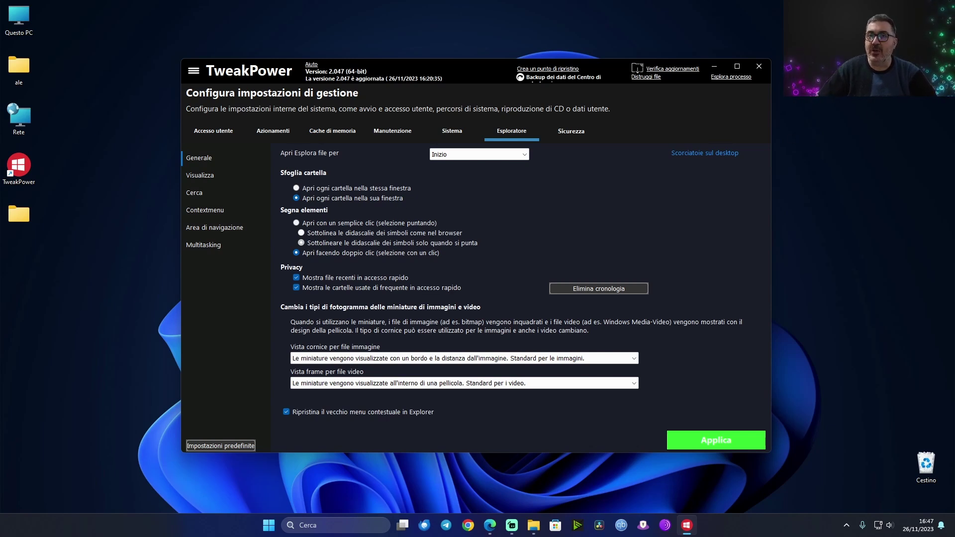
pyautogui.press('super+e')
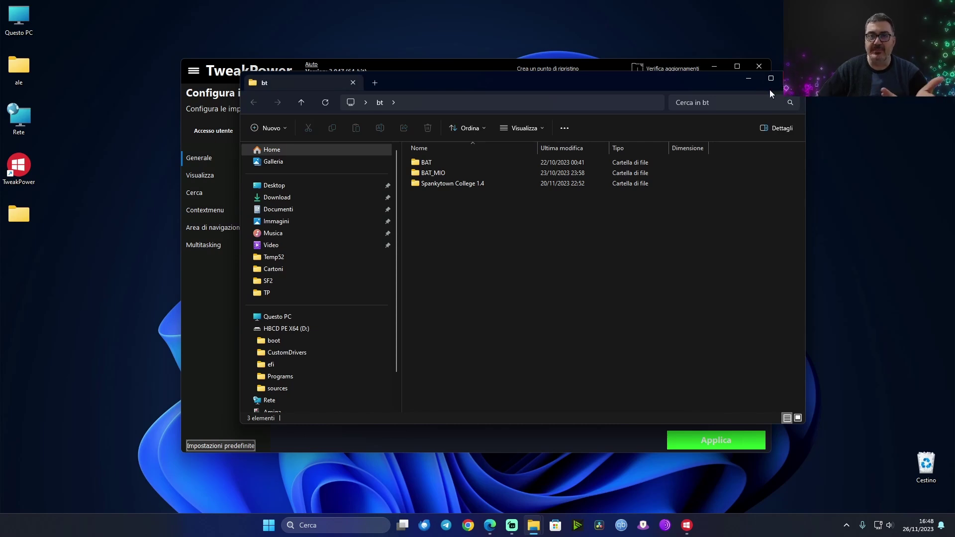
pyautogui.moveTo(780, 83)
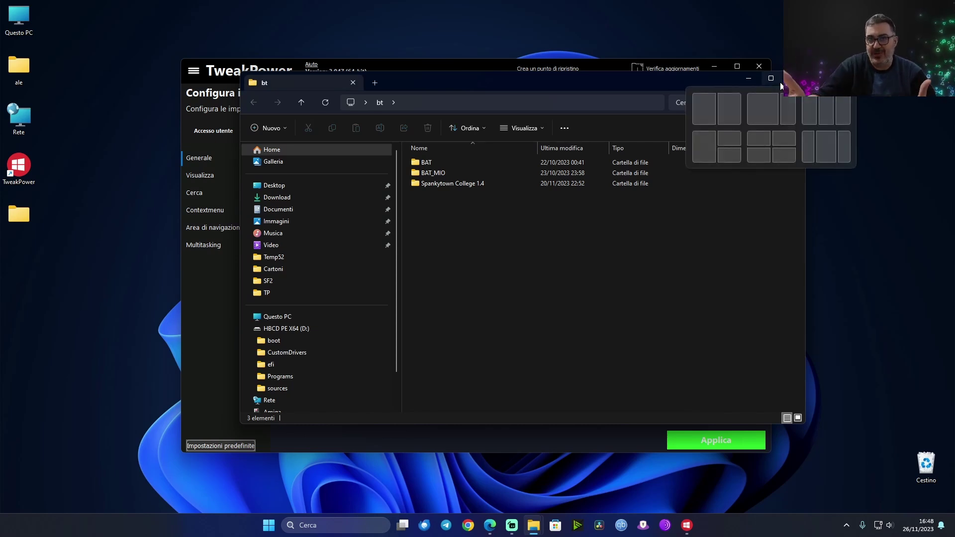
pyautogui.click(789, 81)
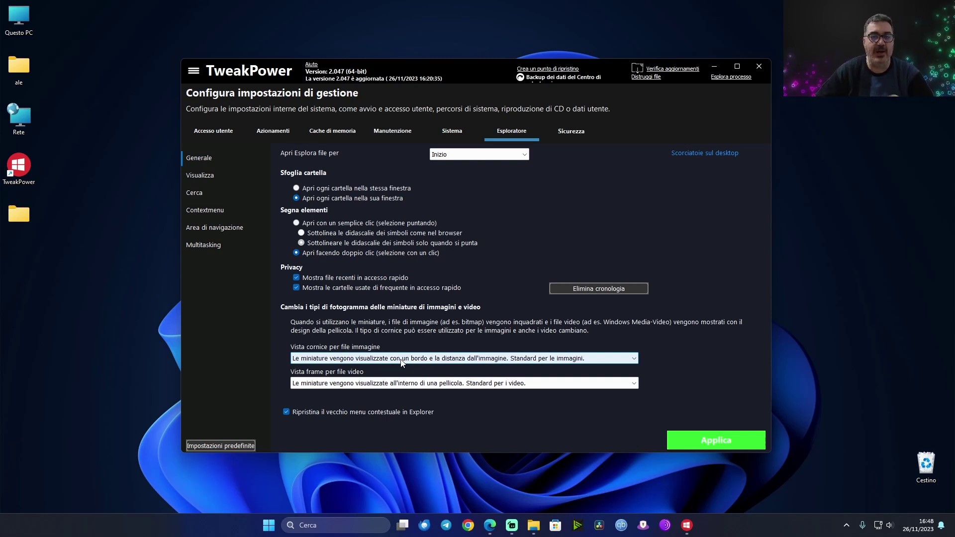
# Step: Review the Visualizza options for Windows Explorer through the whole list, and view the Cerca search settings
pyautogui.click(197, 175)
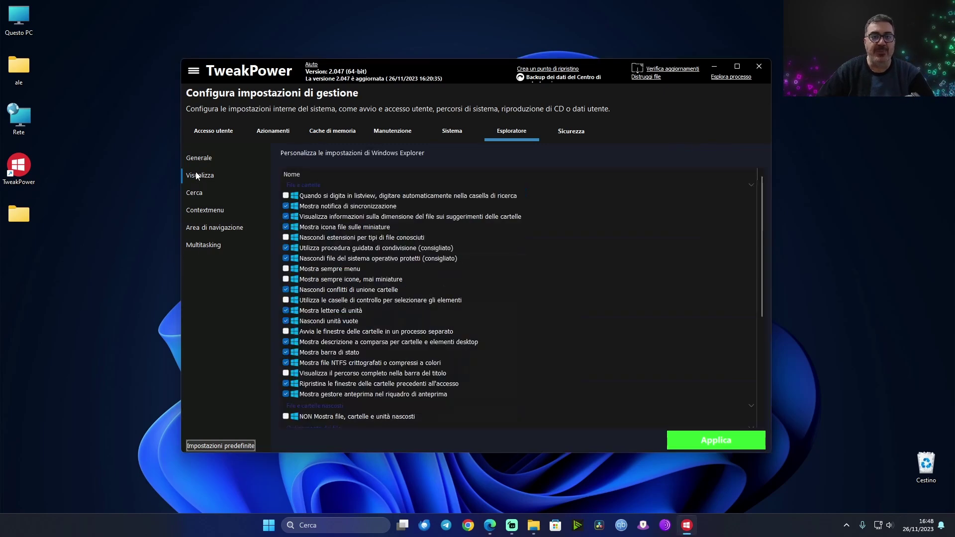
pyautogui.scroll(-5, 404, 217)
pyautogui.scroll(5, 404, 217)
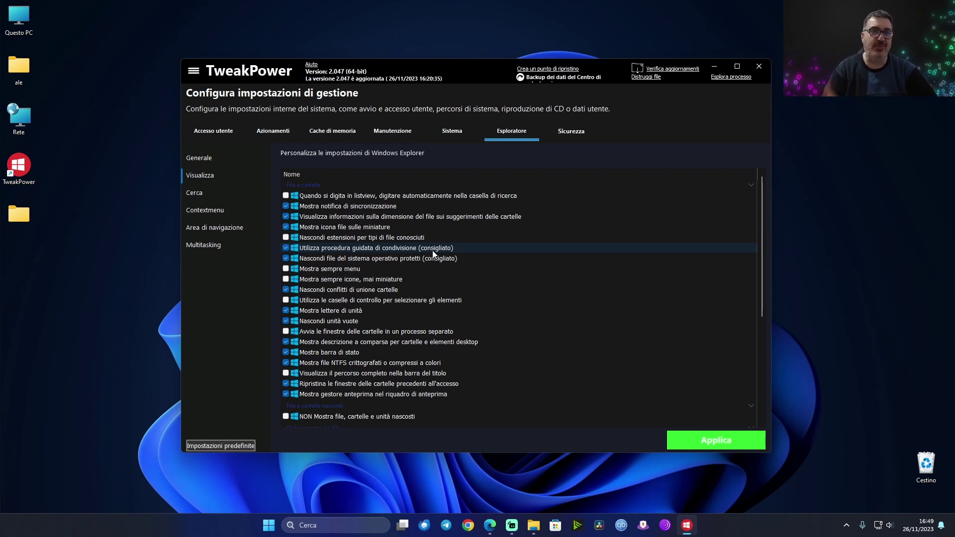
pyautogui.click(195, 195)
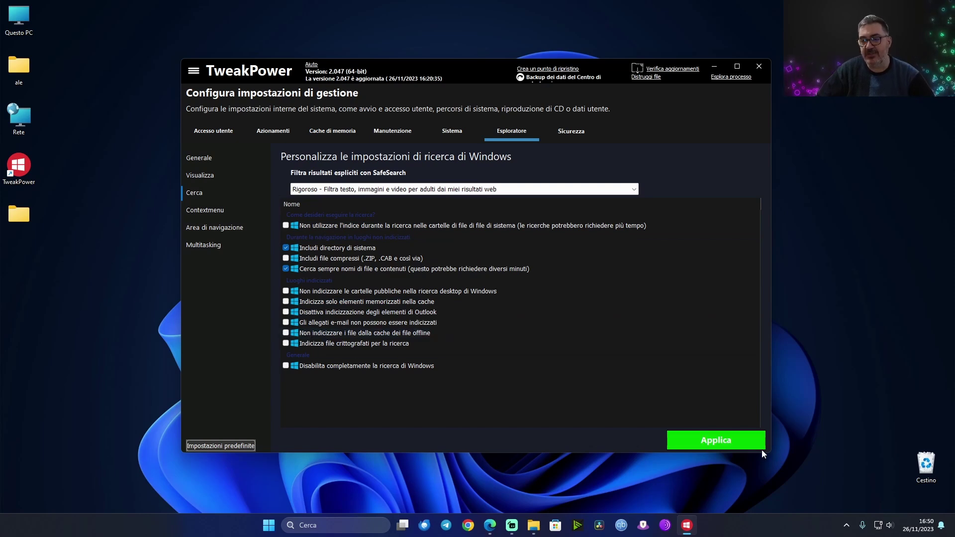
# Step: Show the Contextmenu options for Explorer, compare them with the desktop's own context menu, and read through the list
pyautogui.click(206, 211)
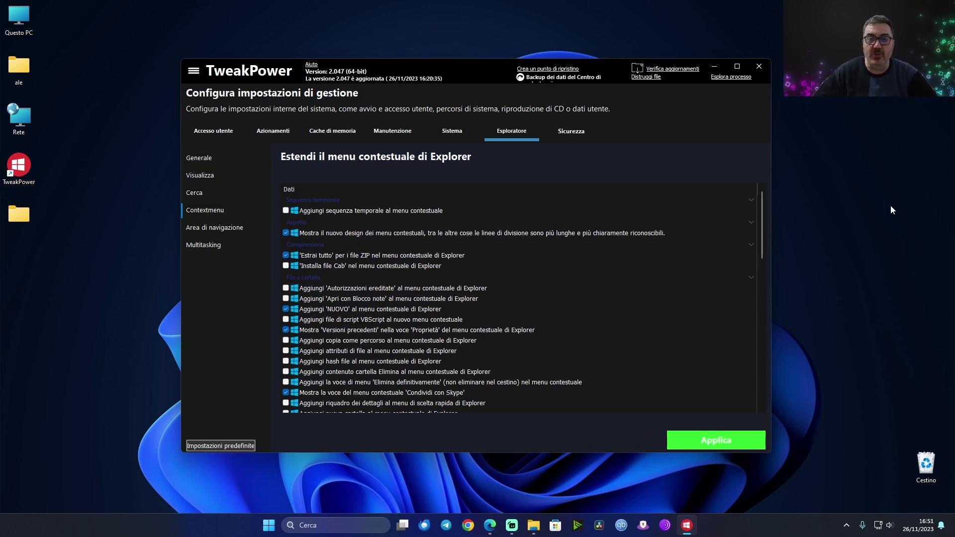
pyautogui.rightClick(883, 220)
pyautogui.moveTo(884, 222)
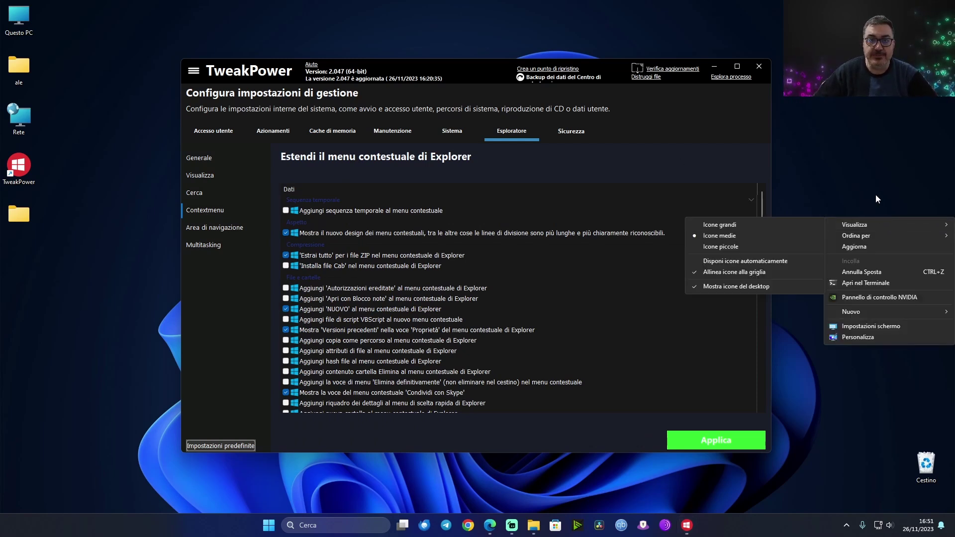
pyautogui.press('Escape')
pyautogui.press('Escape')
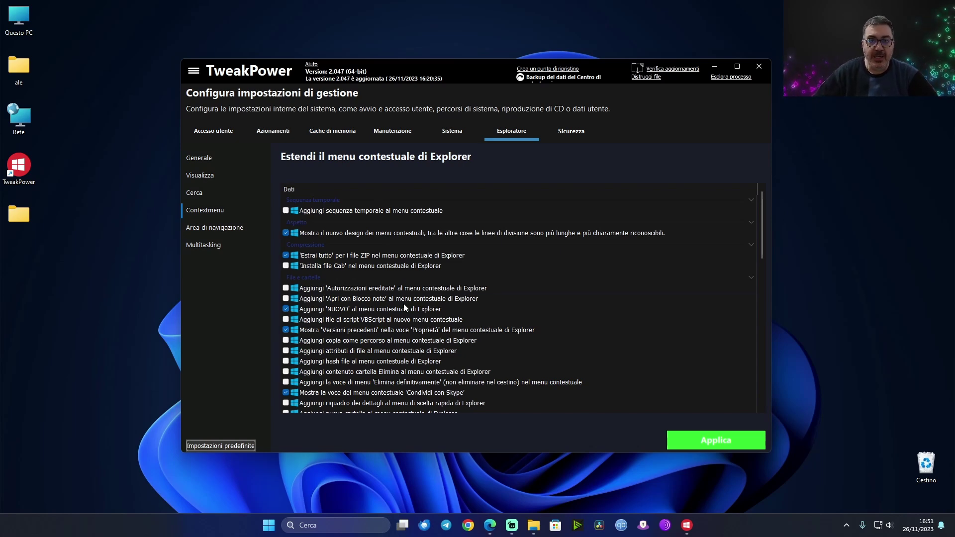
pyautogui.scroll(-3, 404, 304)
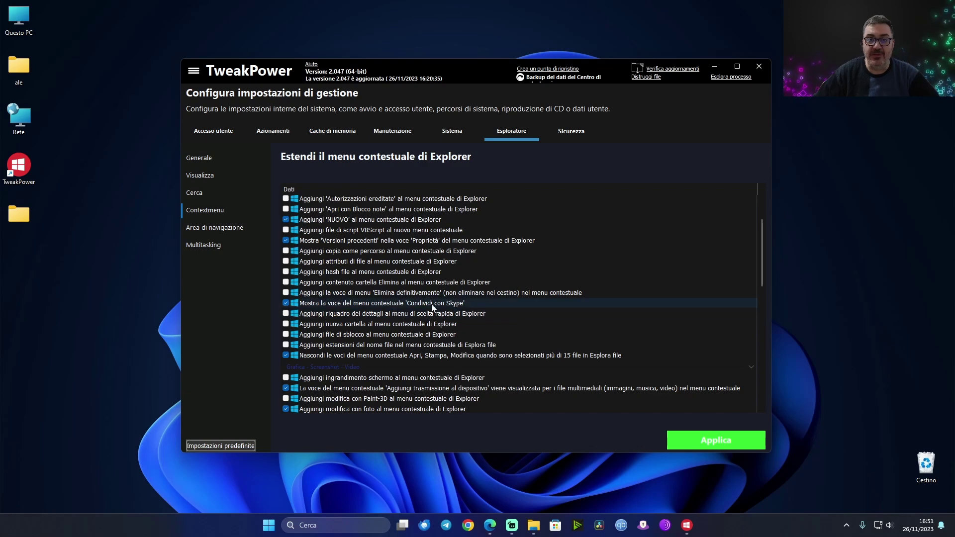
pyautogui.scroll(-15, 385, 269)
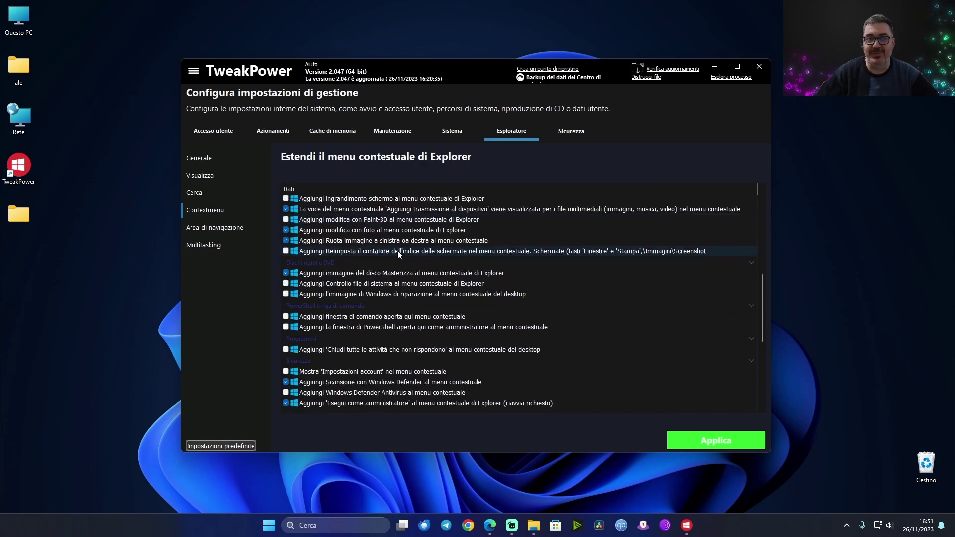
# Step: Compare the Area di navigazione options with File Explorer's navigation pane, close that window, and view the Multitasking options
pyautogui.click(219, 229)
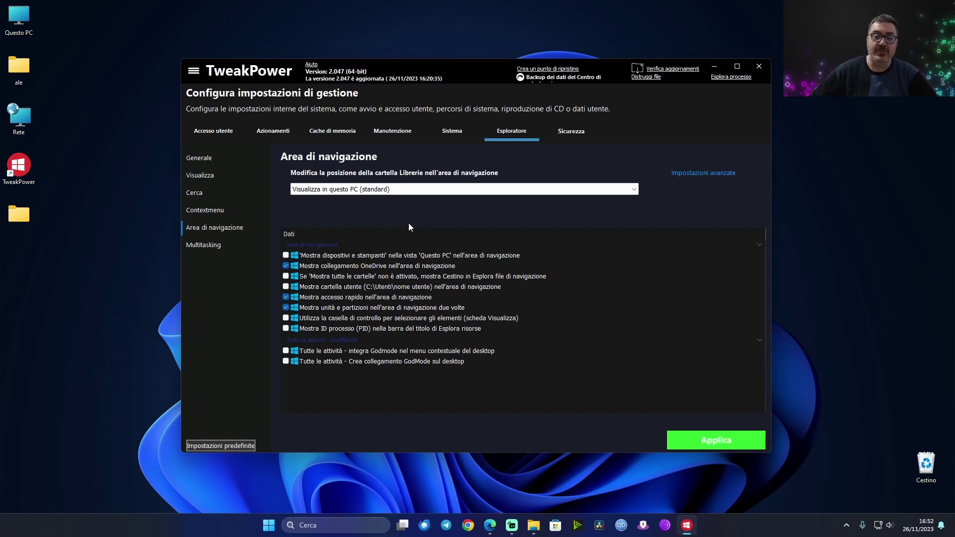
pyautogui.click(530, 528)
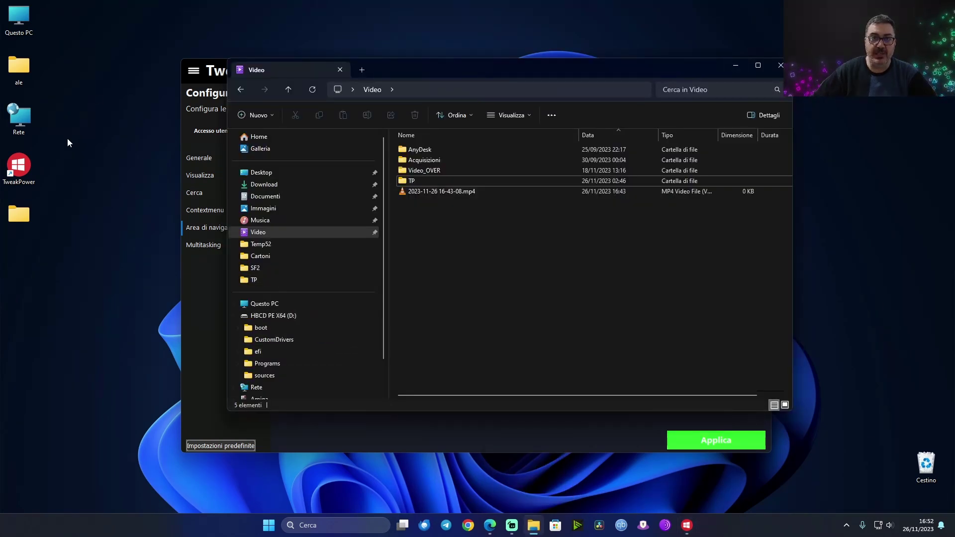
pyautogui.click(735, 66)
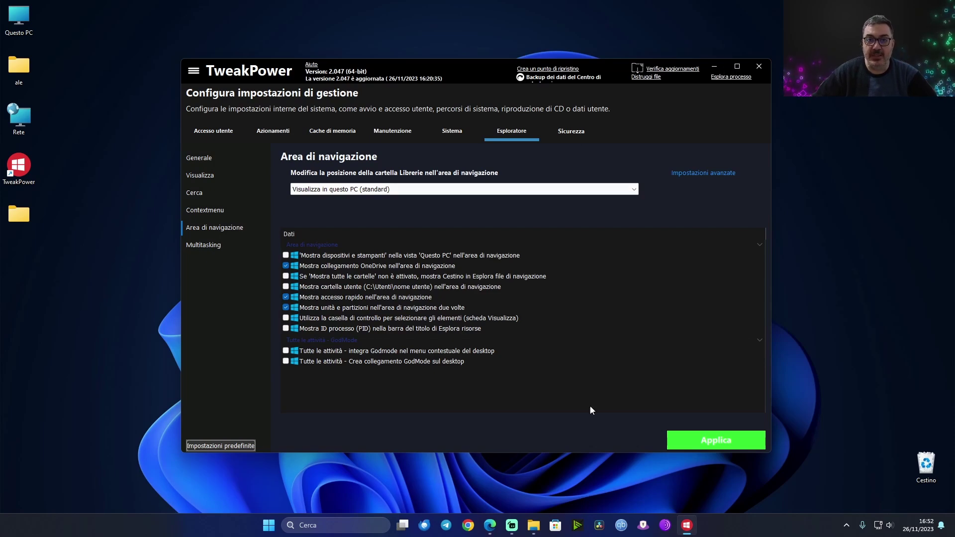
pyautogui.click(534, 525)
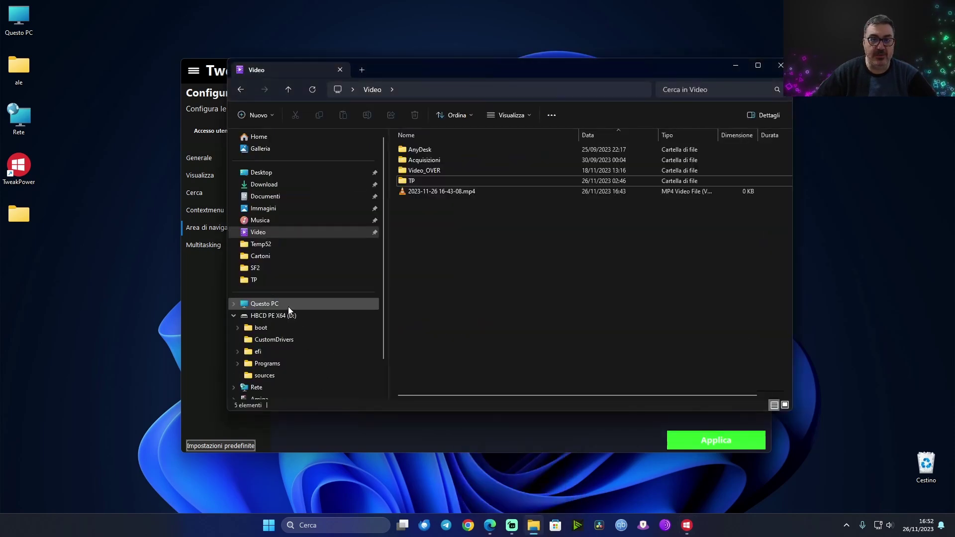
pyautogui.click(735, 65)
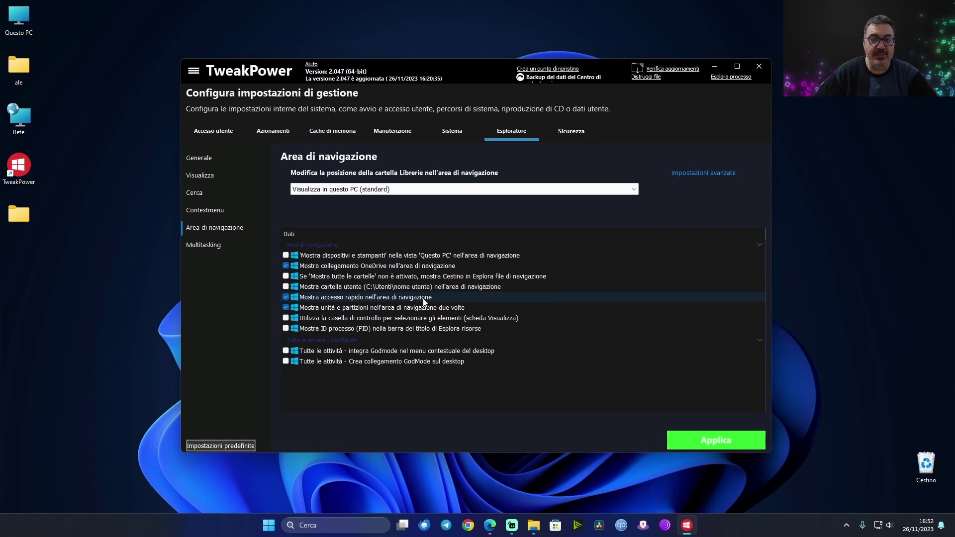
pyautogui.moveTo(688, 527)
pyautogui.click(533, 525)
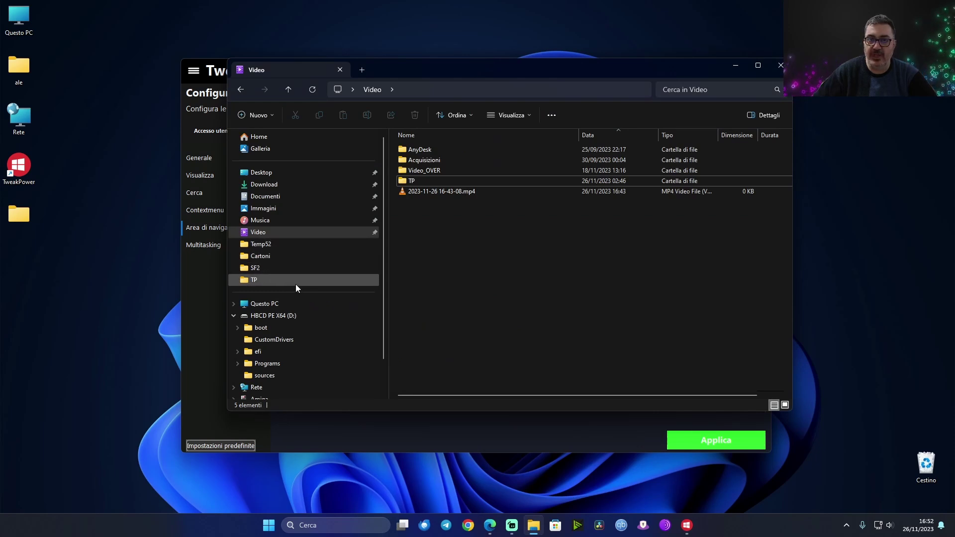
pyautogui.click(778, 65)
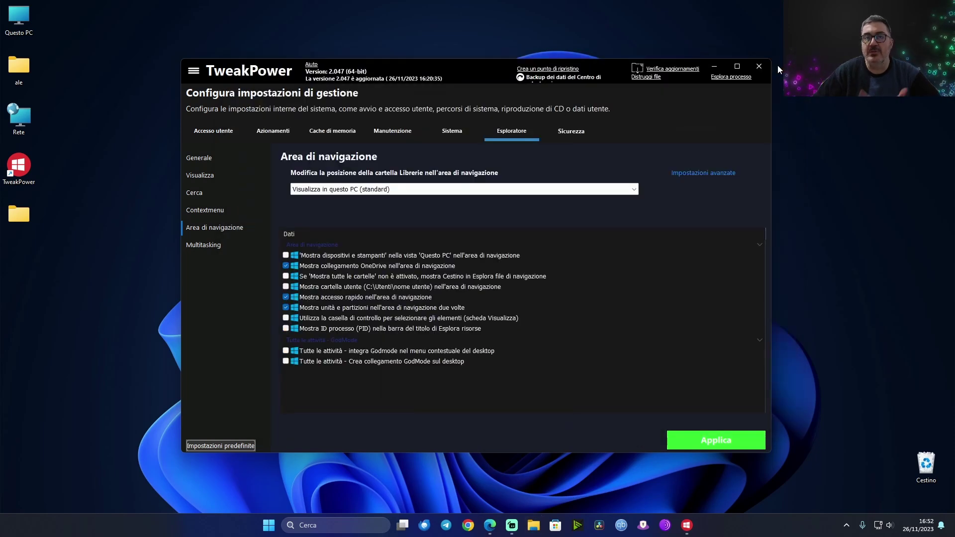
pyautogui.click(216, 246)
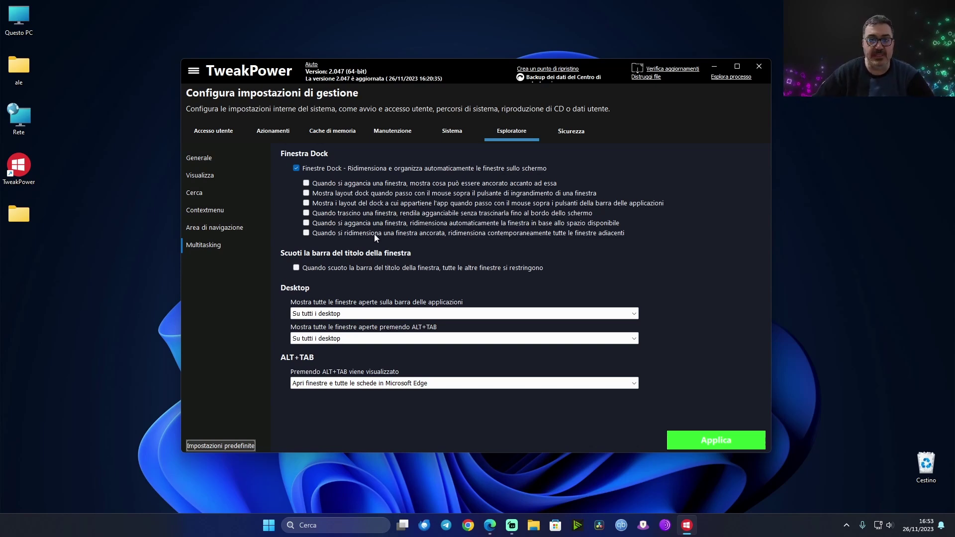
# Step: Review the Sicurezza pages: Centro sicurezza Windows, Firewall, Aggiornamenti di Windows, Controllo browser app, Rete and Windows Defender
pyautogui.click(575, 133)
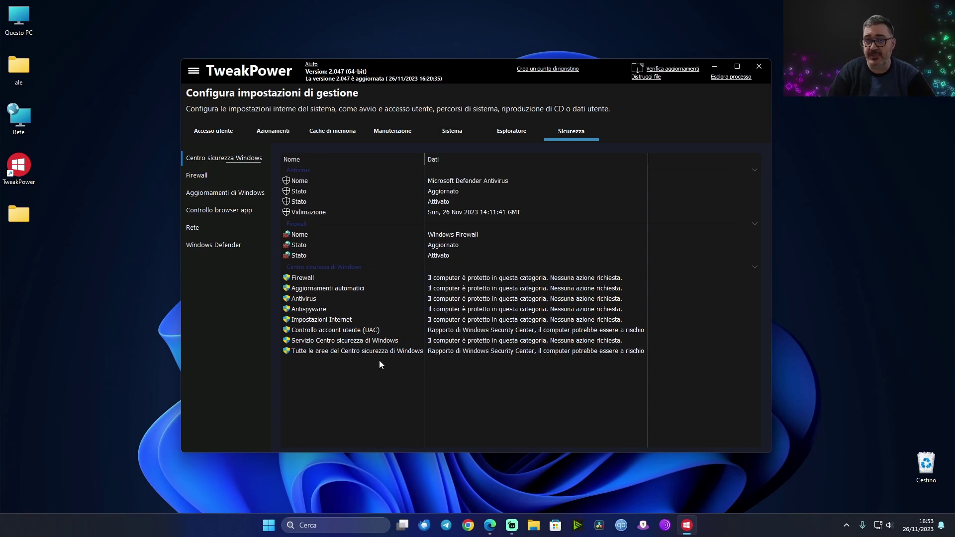
pyautogui.click(196, 178)
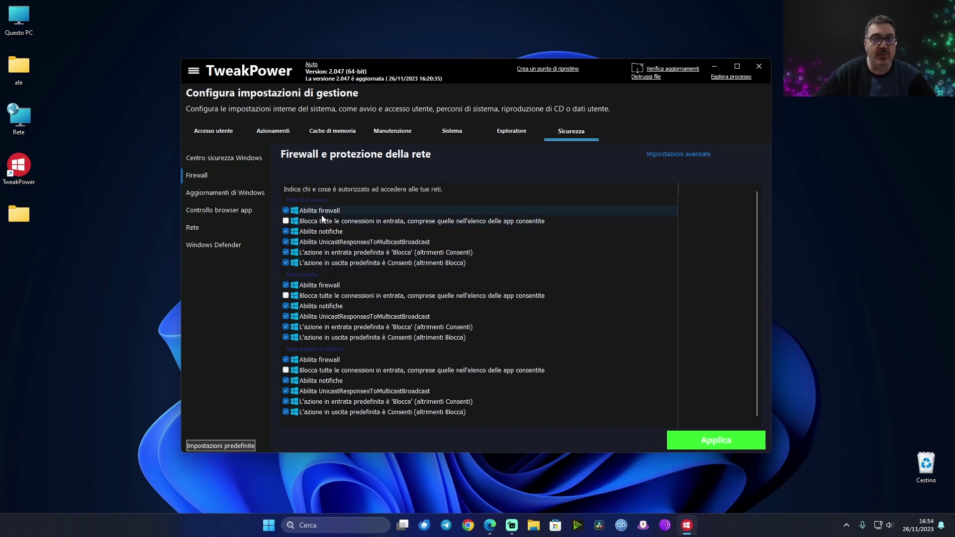
pyautogui.click(226, 192)
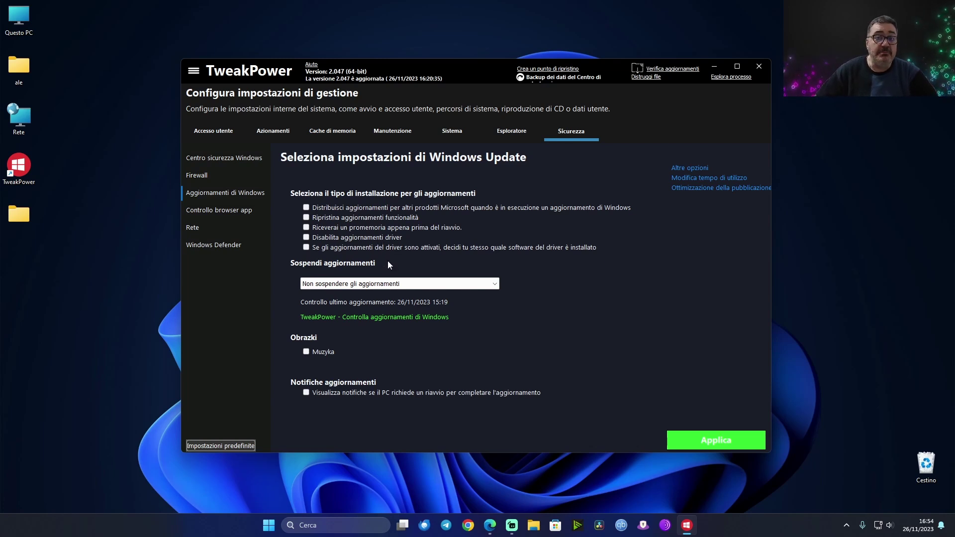
pyautogui.click(210, 212)
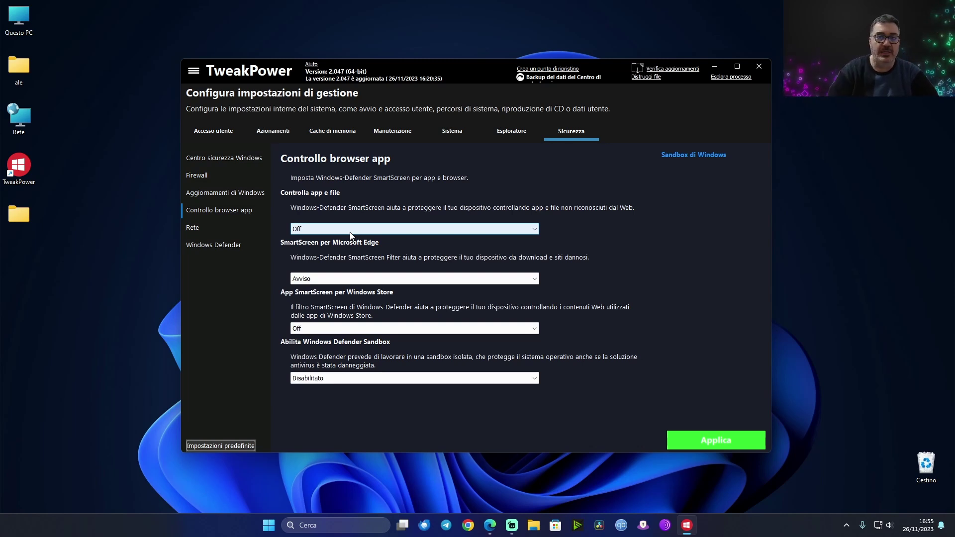
pyautogui.click(213, 230)
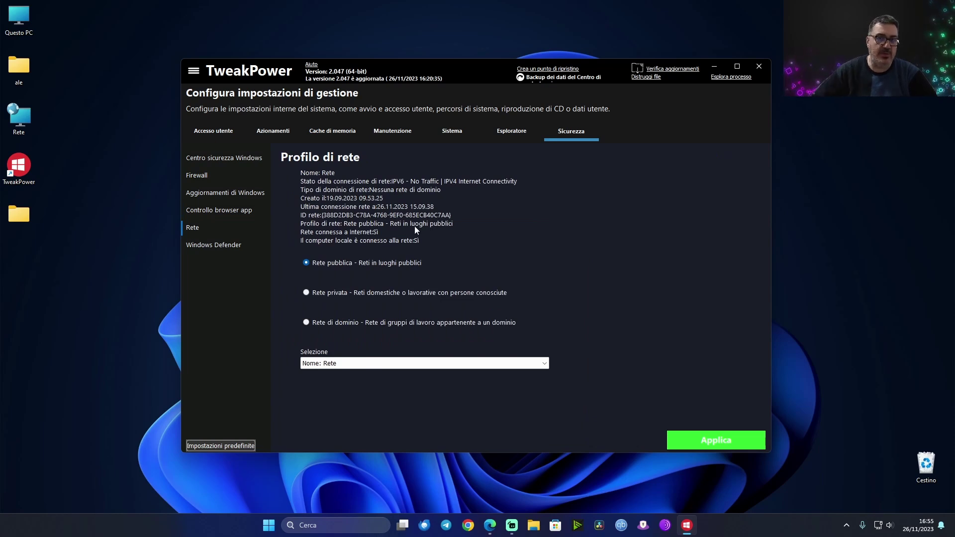
pyautogui.click(235, 250)
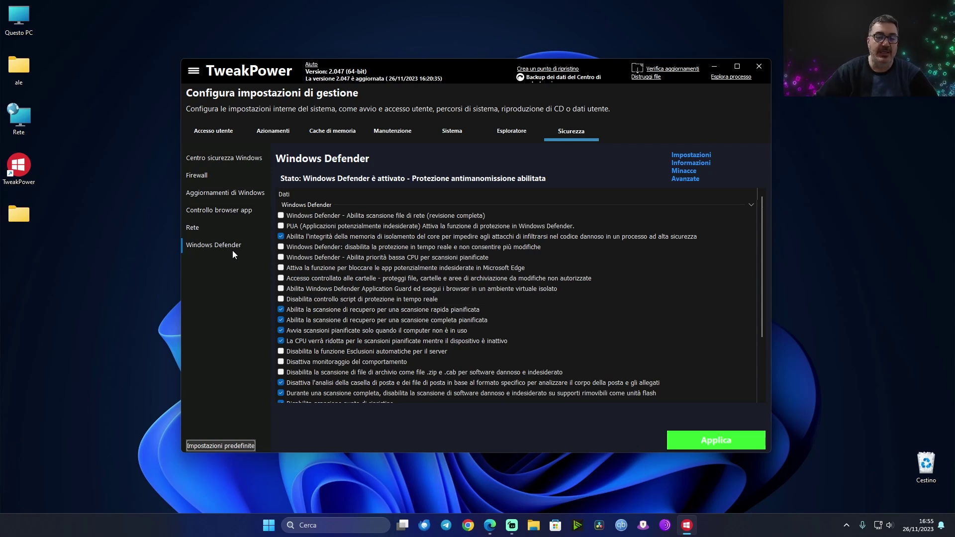
pyautogui.scroll(-1, 514, 267)
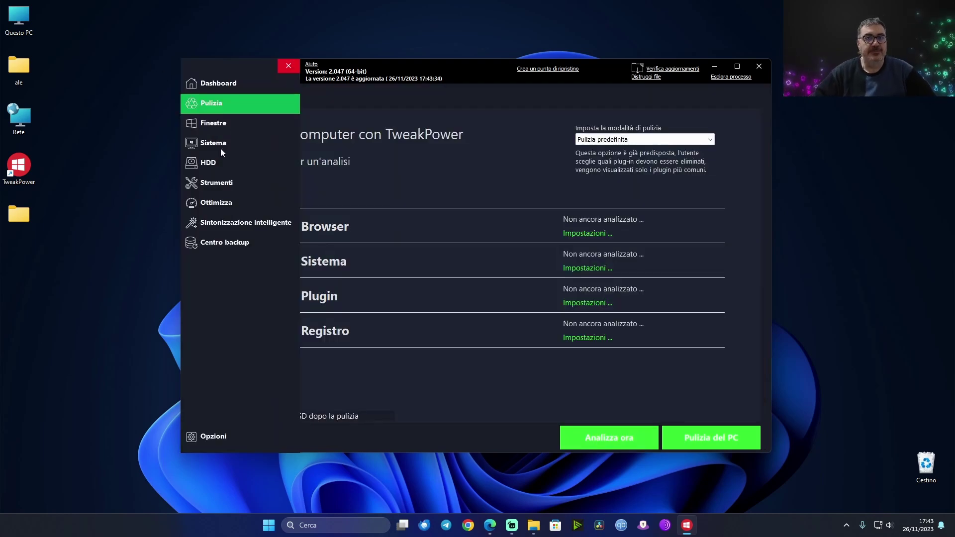
# Step: Show the installed programs under Sistema and check which actions are offered for JDownloader 2 and DaVinci Resolve
pyautogui.click(218, 143)
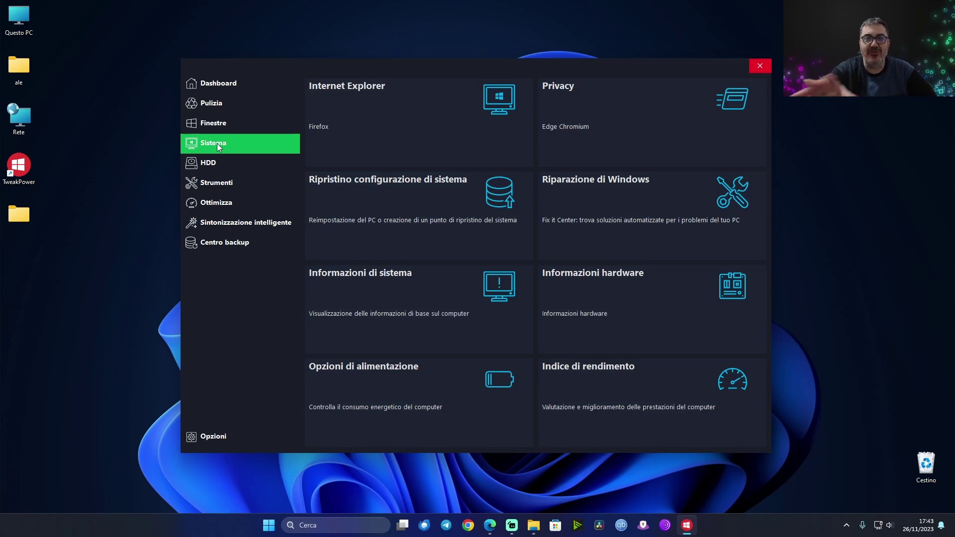
pyautogui.click(395, 129)
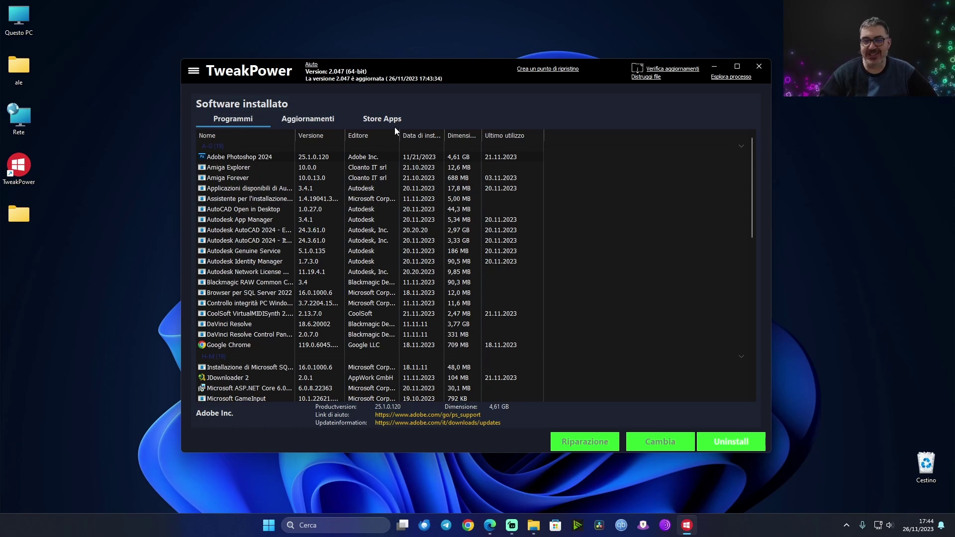
pyautogui.scroll(-2, 253, 179)
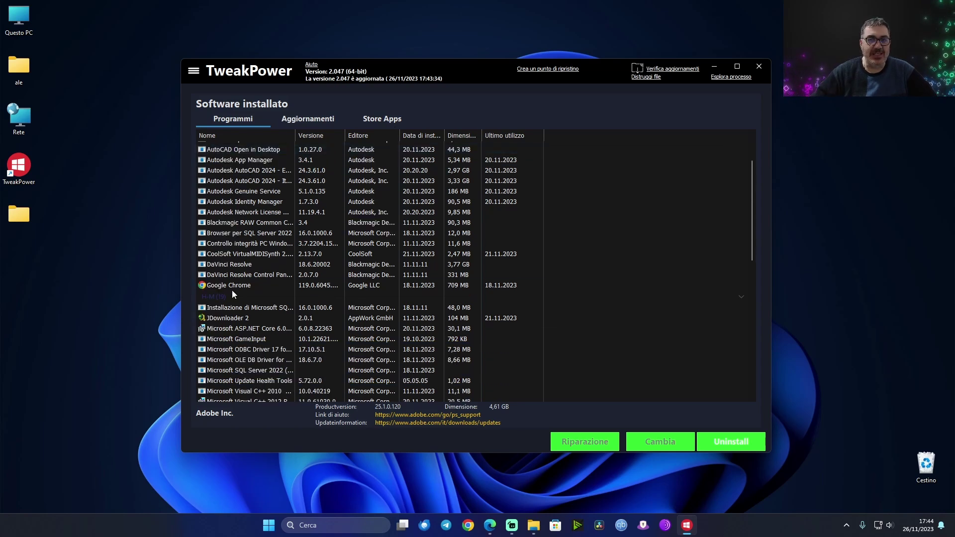
pyautogui.rightClick(229, 319)
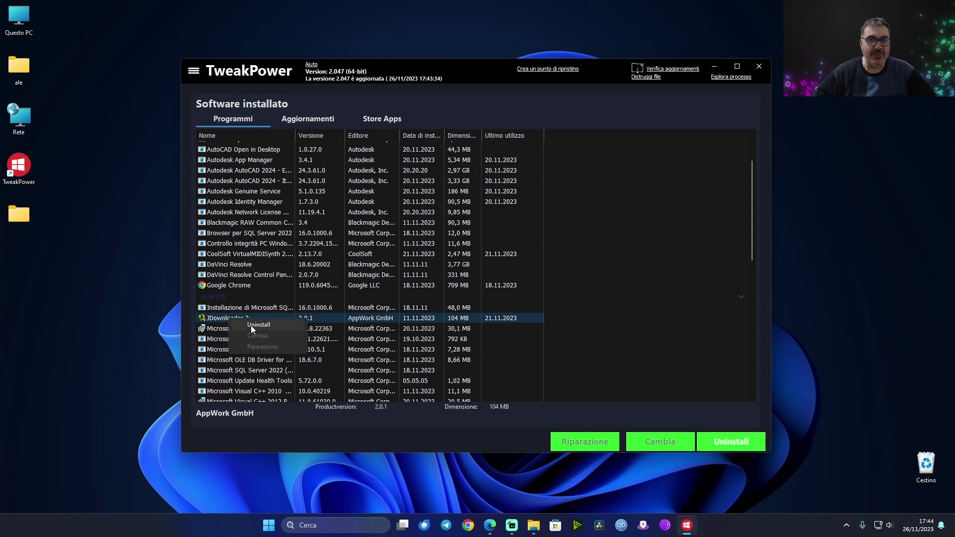
pyautogui.click(246, 272)
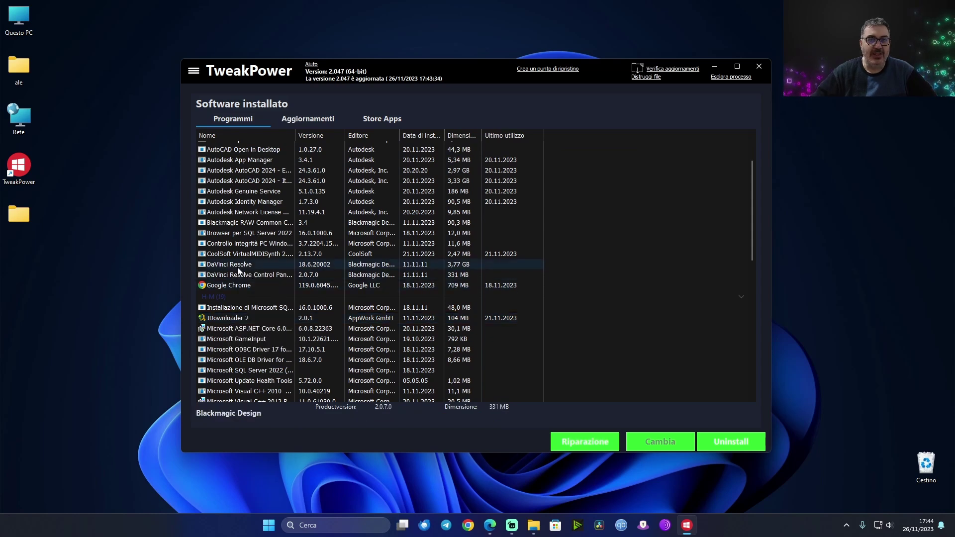
pyautogui.rightClick(239, 269)
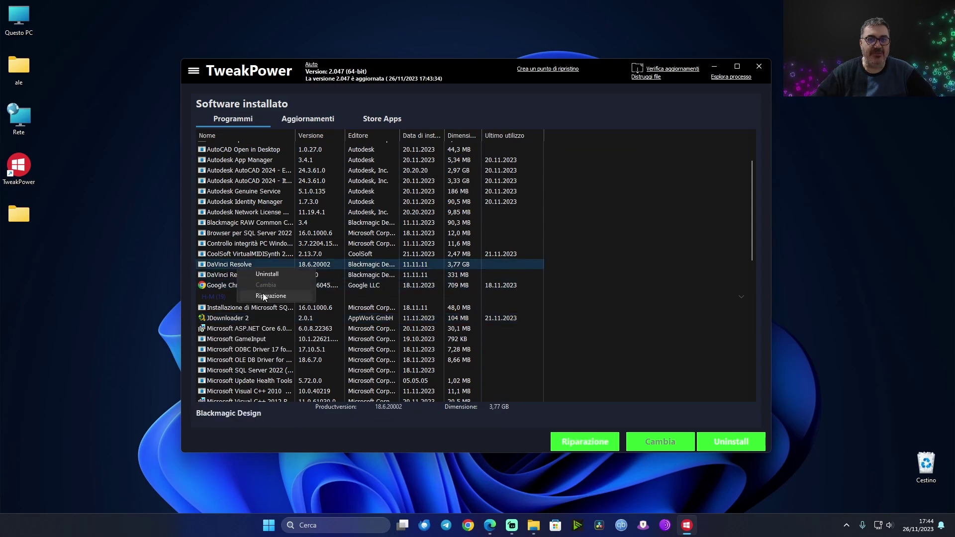
pyautogui.click(604, 202)
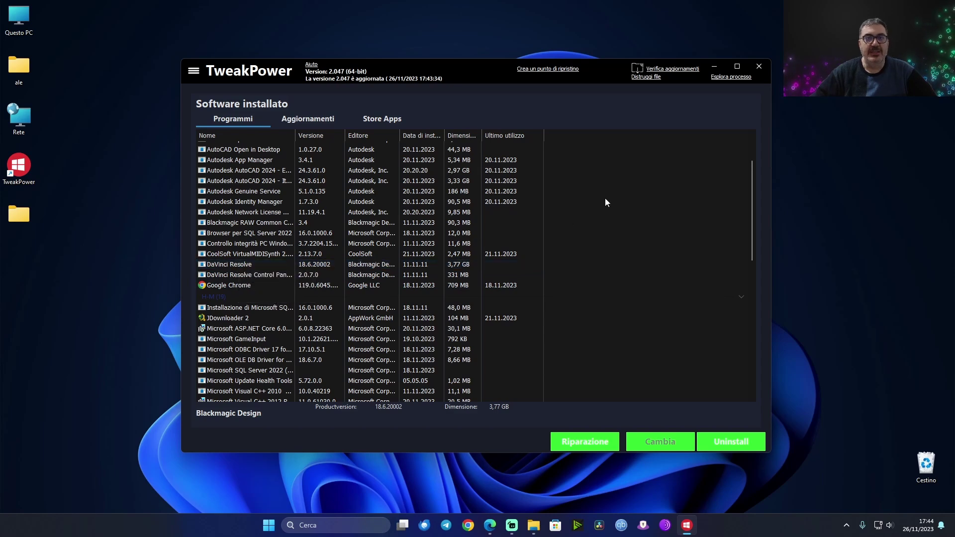
# Step: Review the installed Windows updates in the Aggiornamenti list, down to the Hyper-V services and OneCore packages
pyautogui.click(314, 120)
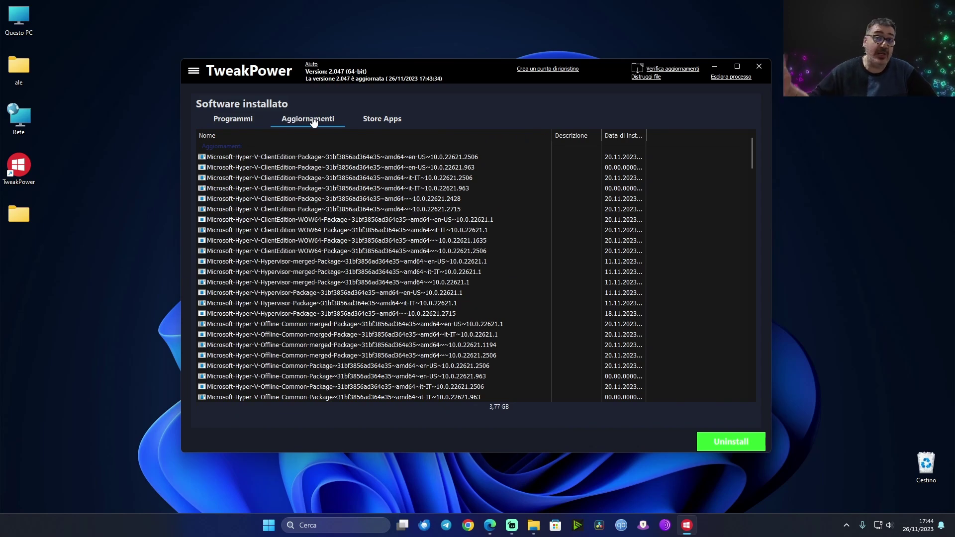
pyautogui.click(471, 157)
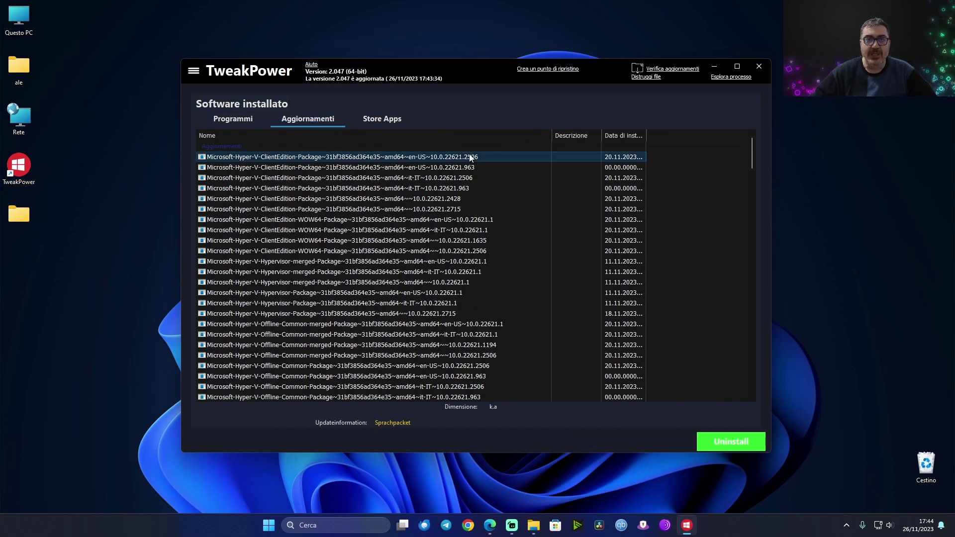
pyautogui.scroll(-8, 430, 301)
pyautogui.scroll(-6, 429, 302)
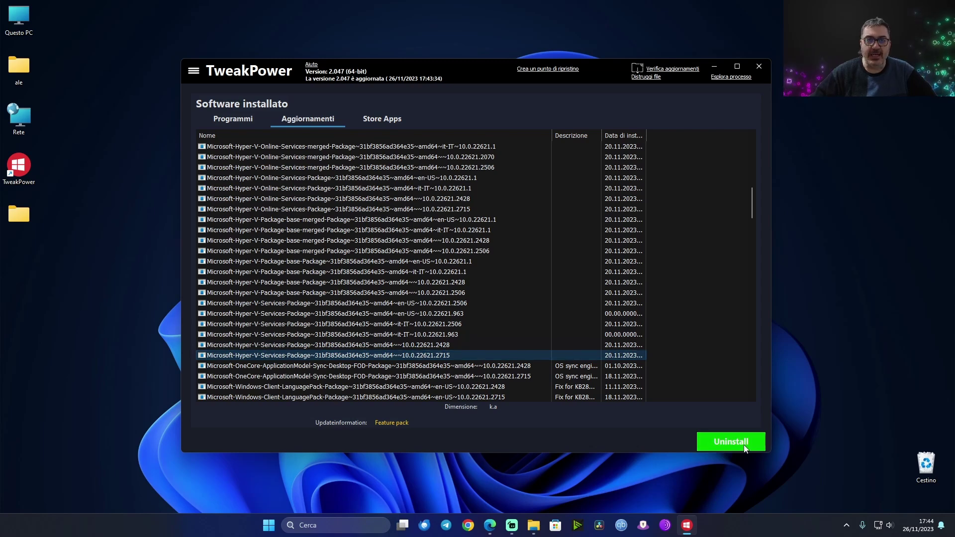
# Step: Show the Store Apps list, widen the Nome column to read the full app names, and browse the apps
pyautogui.click(388, 118)
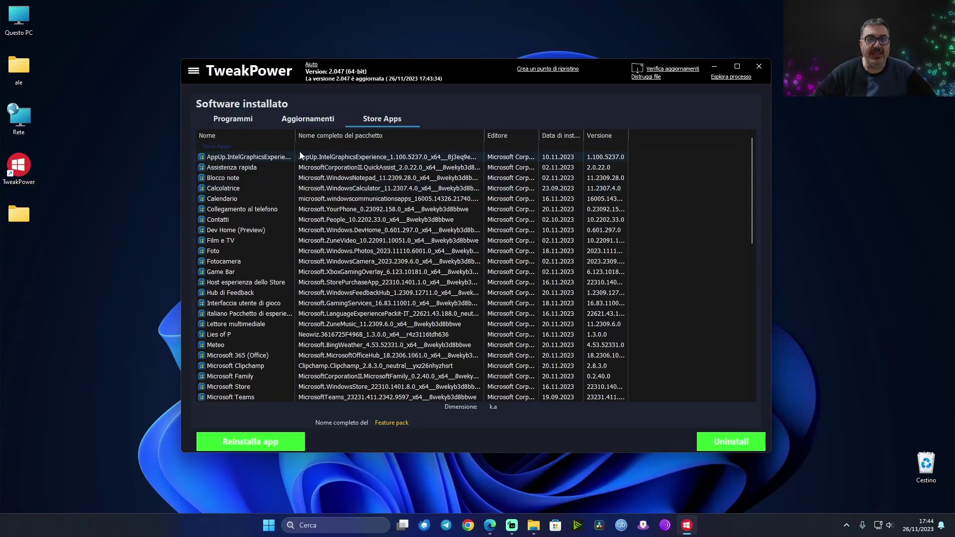
pyautogui.moveTo(295, 135); pyautogui.dragTo(338, 133)
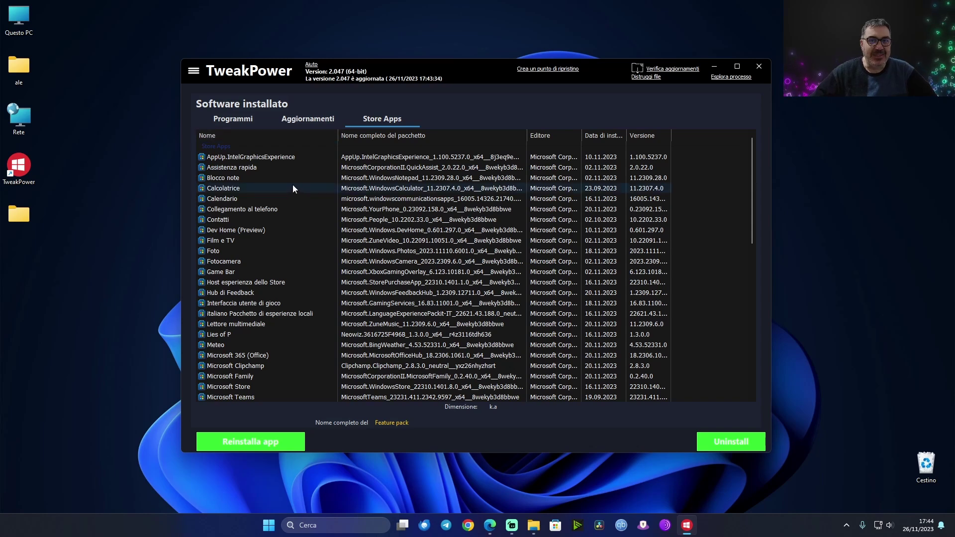
pyautogui.scroll(-5, 292, 185)
pyautogui.scroll(-2, 290, 204)
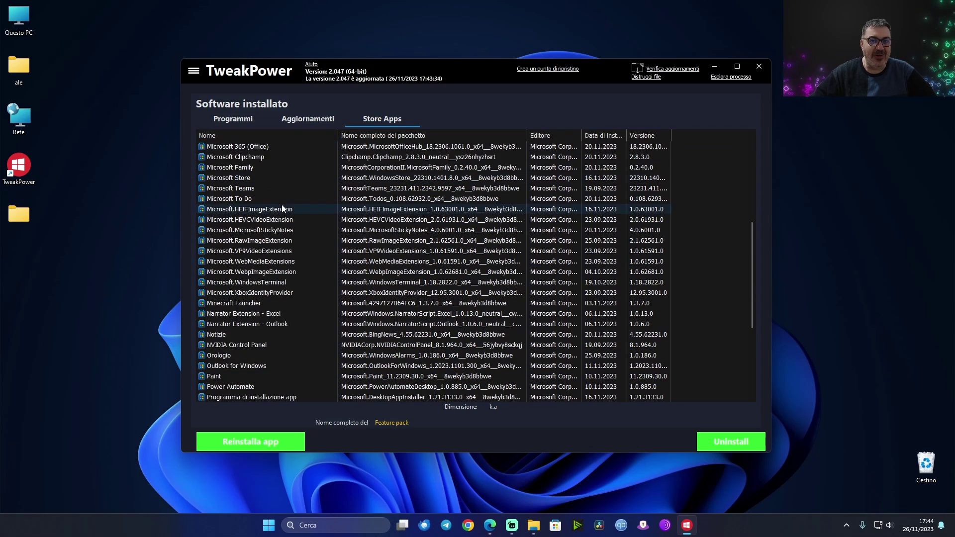
# Step: Uninstall the Meteo app from the Store Apps list, accepting the removal
pyautogui.scroll(2, 278, 203)
pyautogui.click(216, 199)
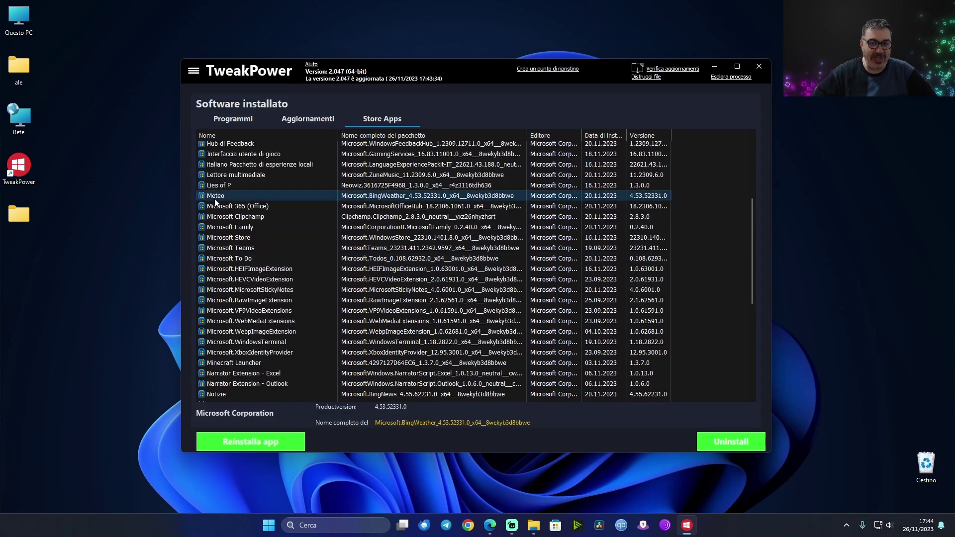
pyautogui.click(729, 446)
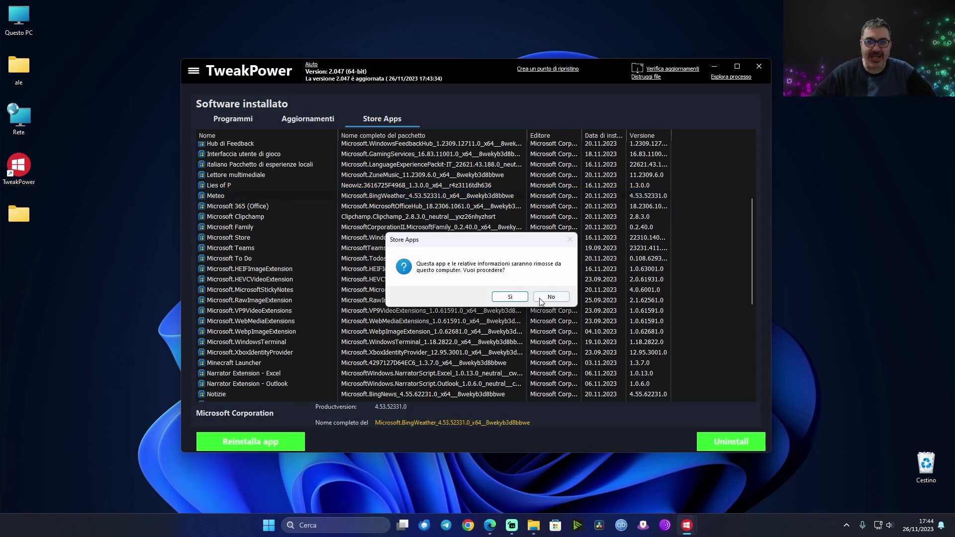
pyautogui.click(509, 298)
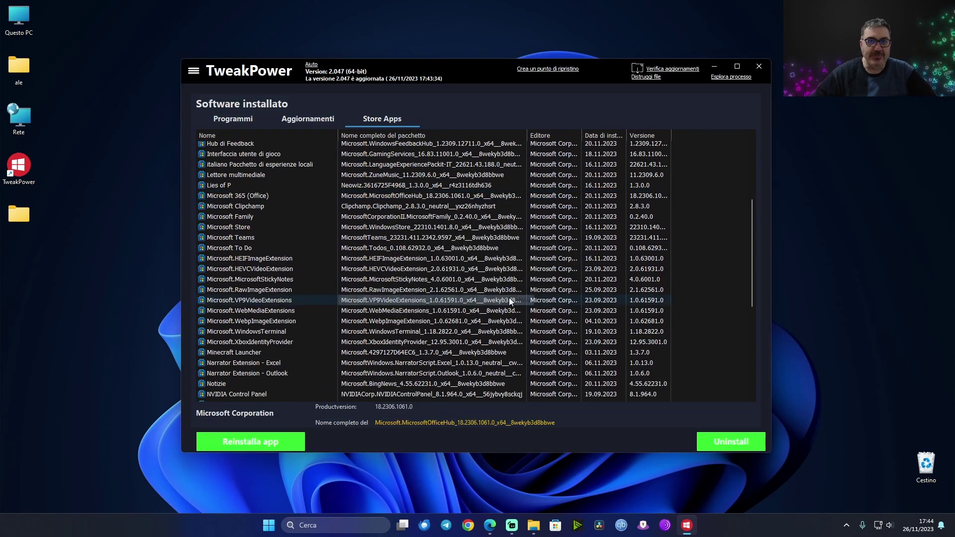
# Step: Uninstall the Microsoft 365 (Office) app from the Store Apps list, accepting the removal
pyautogui.click(248, 197)
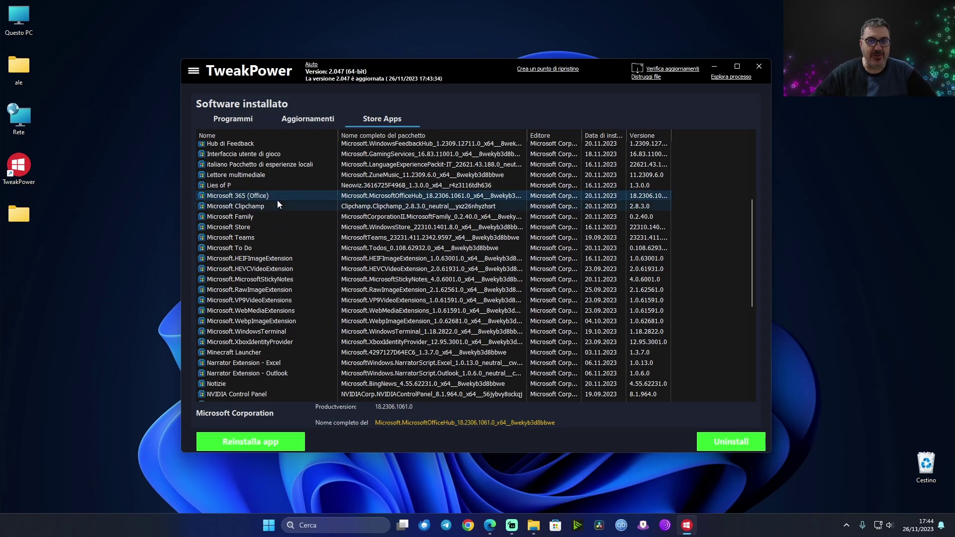
pyautogui.click(728, 443)
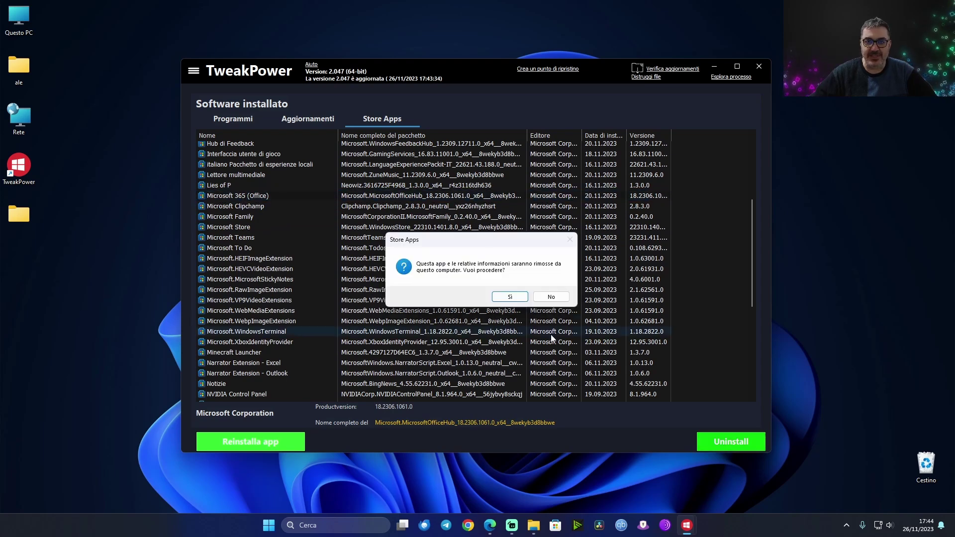
pyautogui.click(511, 297)
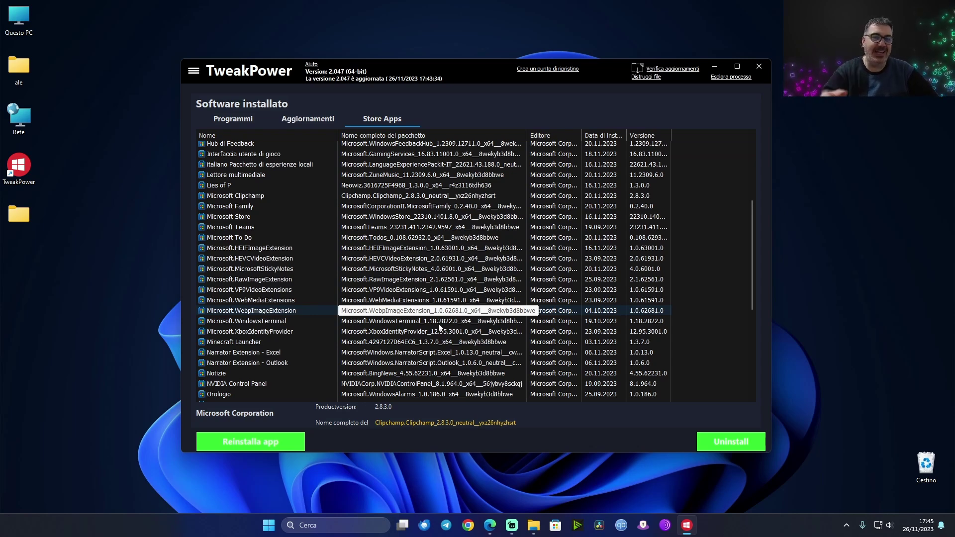
# Step: Look through the remaining Store apps to the end of the list, selecting Paint to see its details
pyautogui.scroll(-5, 443, 327)
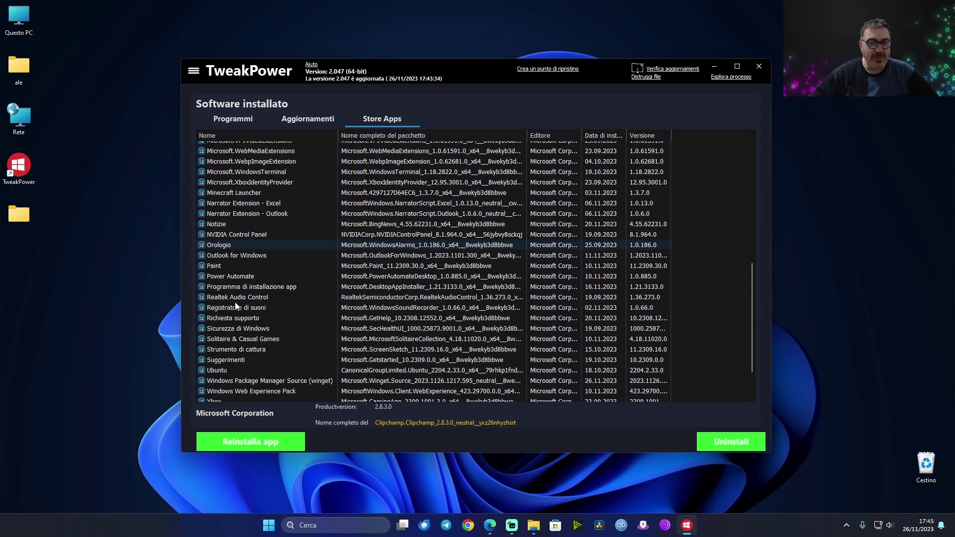
pyautogui.click(220, 267)
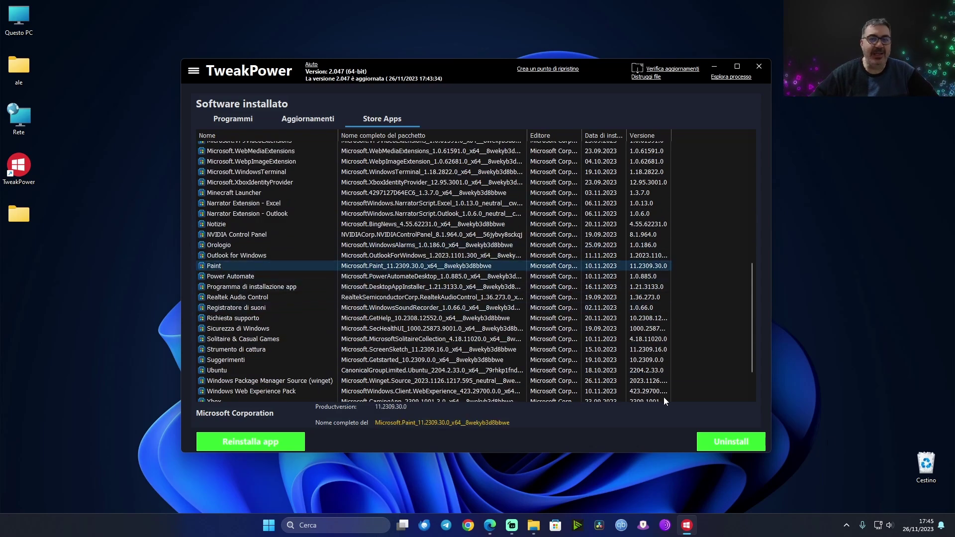
pyautogui.scroll(-2, 599, 384)
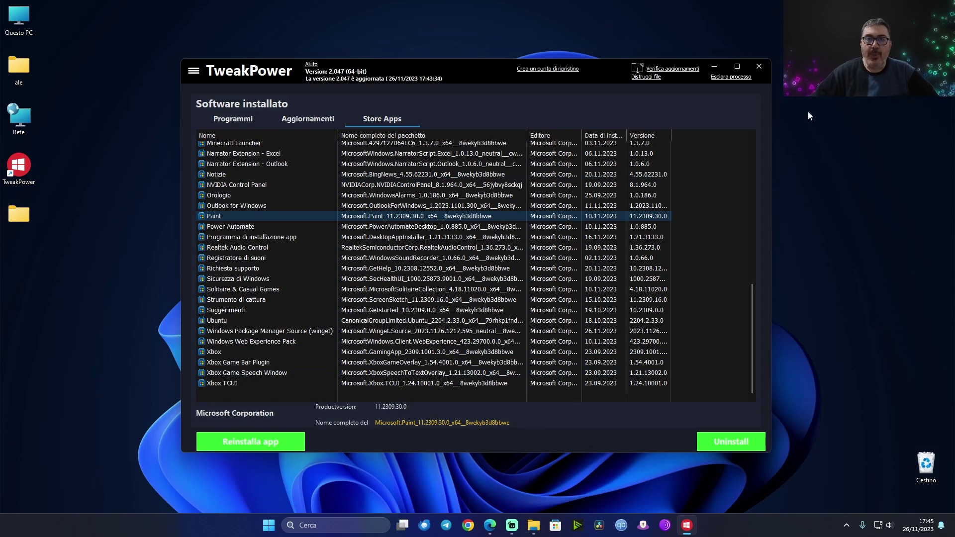
# Step: Open the Startup Manager and widen the Editore column in the Windows startup list
pyautogui.click(193, 70)
pyautogui.click(640, 115)
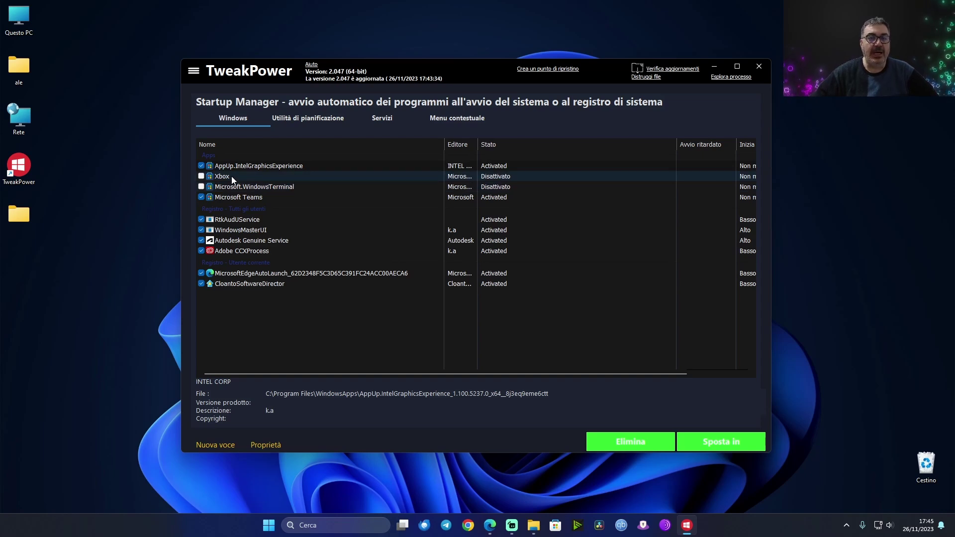
pyautogui.moveTo(476, 144); pyautogui.dragTo(510, 144)
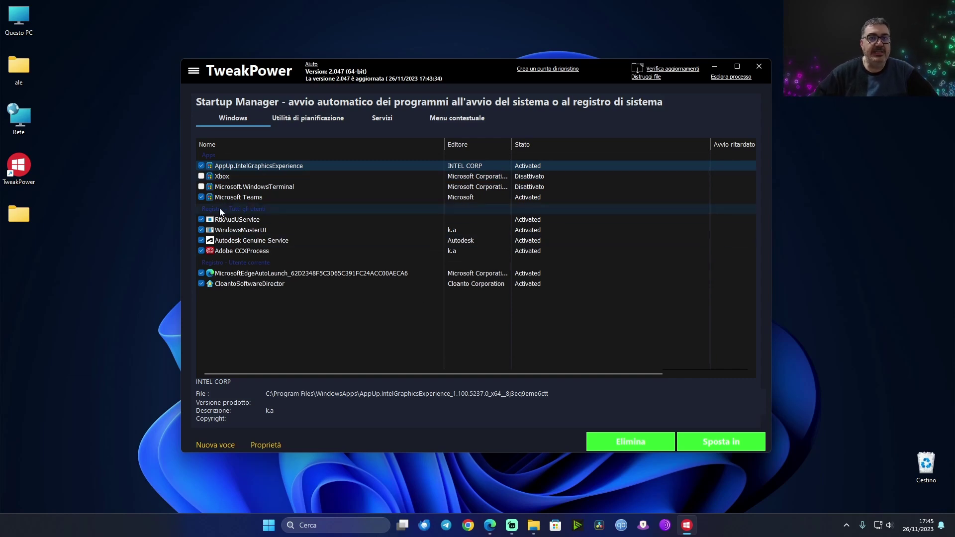
# Step: Try disabling the Microsoft Teams startup entry, enable it again, and select the AppUp.IntelGraphicsExperience entry
pyautogui.click(202, 198)
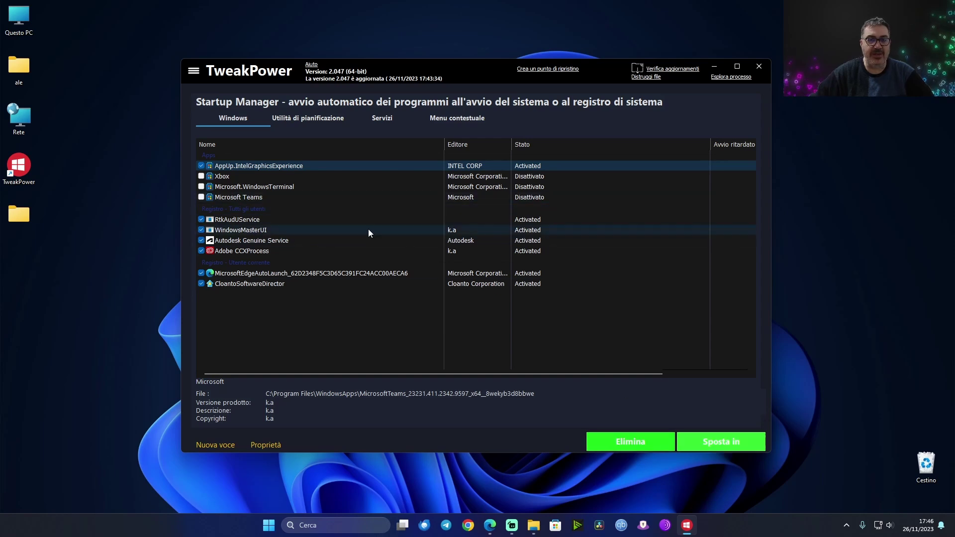
pyautogui.click(201, 197)
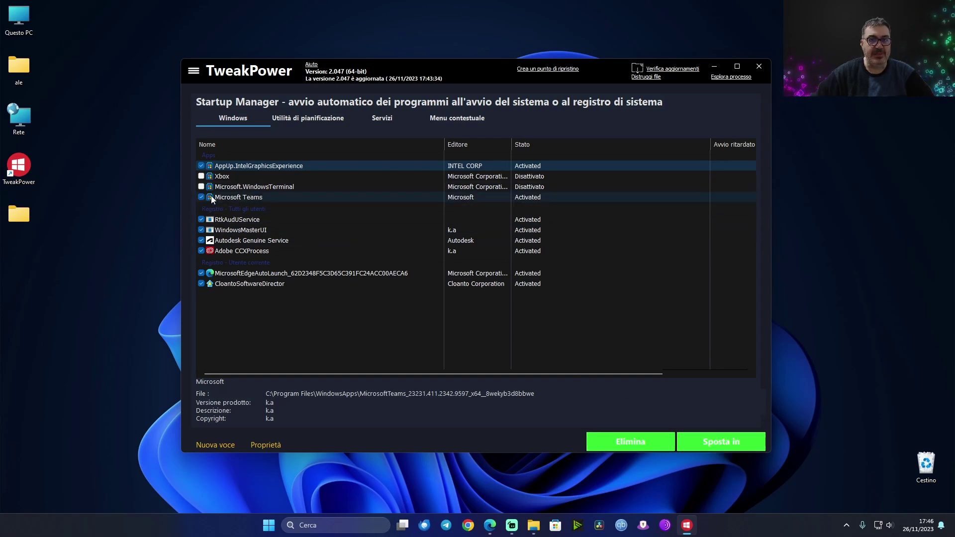
pyautogui.click(251, 167)
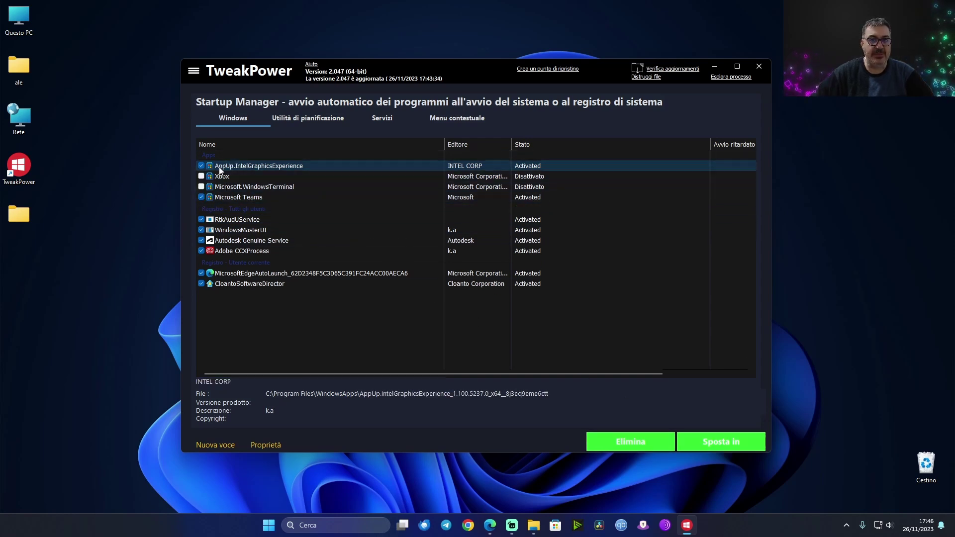
# Step: View the destinations offered for moving the Microsoft Teams startup entry, and cancel the move
pyautogui.click(241, 198)
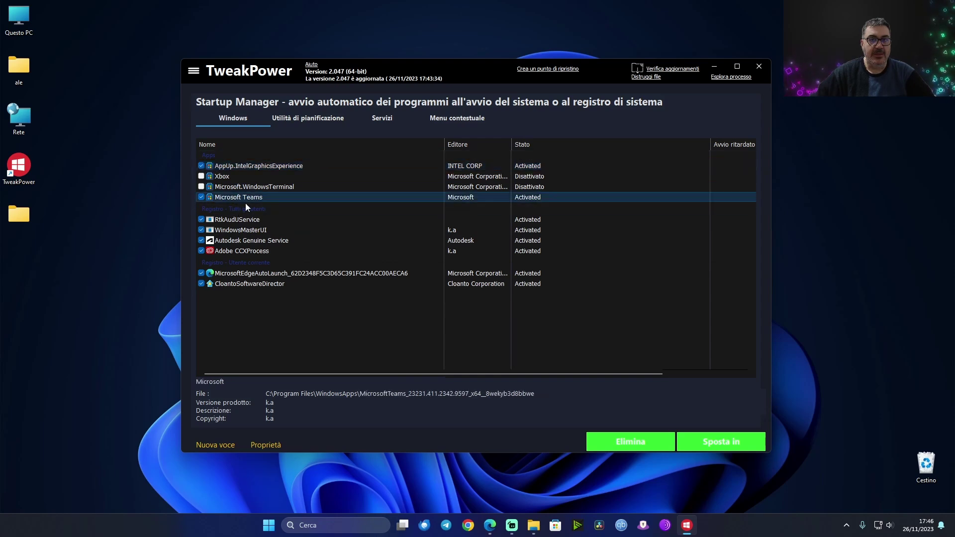
pyautogui.click(696, 443)
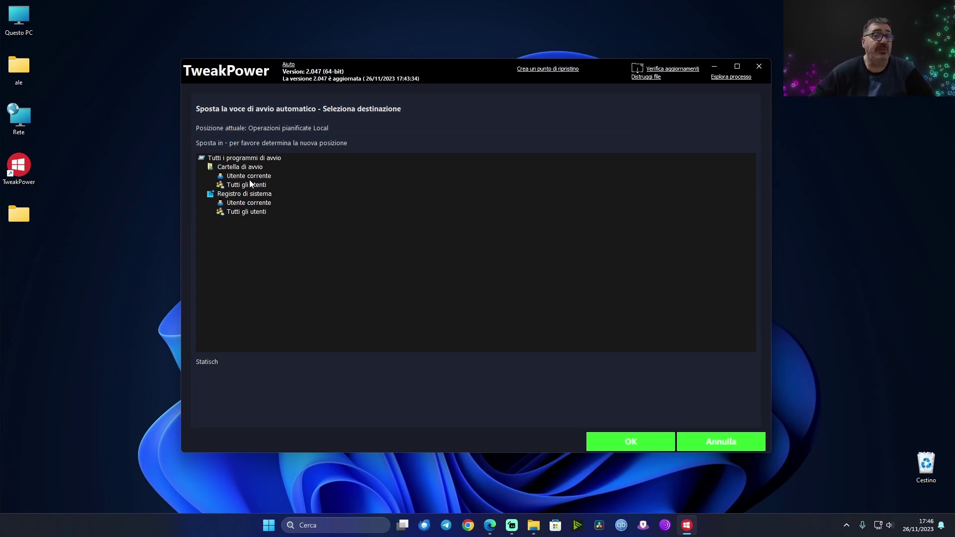
pyautogui.click(729, 442)
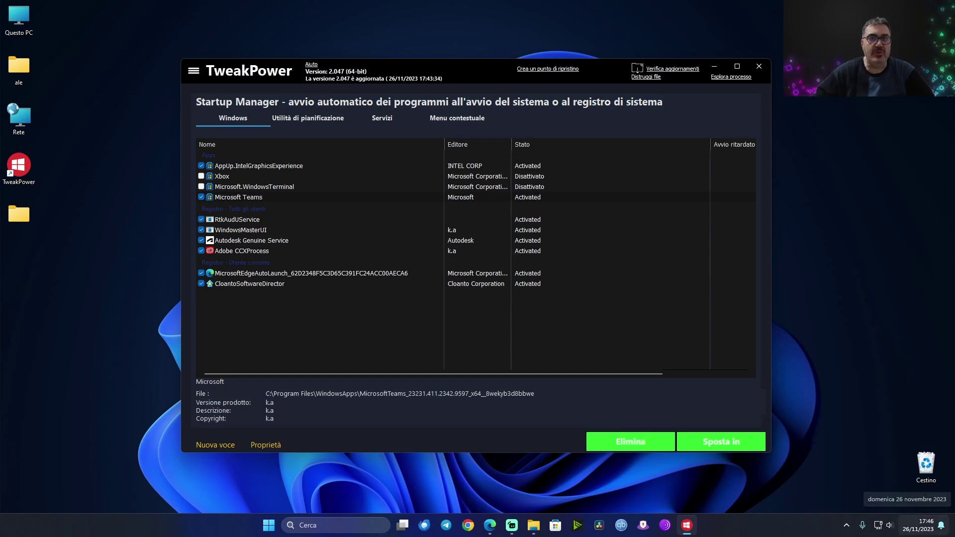
# Step: View the Utilità di pianificazione tasks, and in the Servizi list try the start mode Automatico and choose Manualmente
pyautogui.click(317, 118)
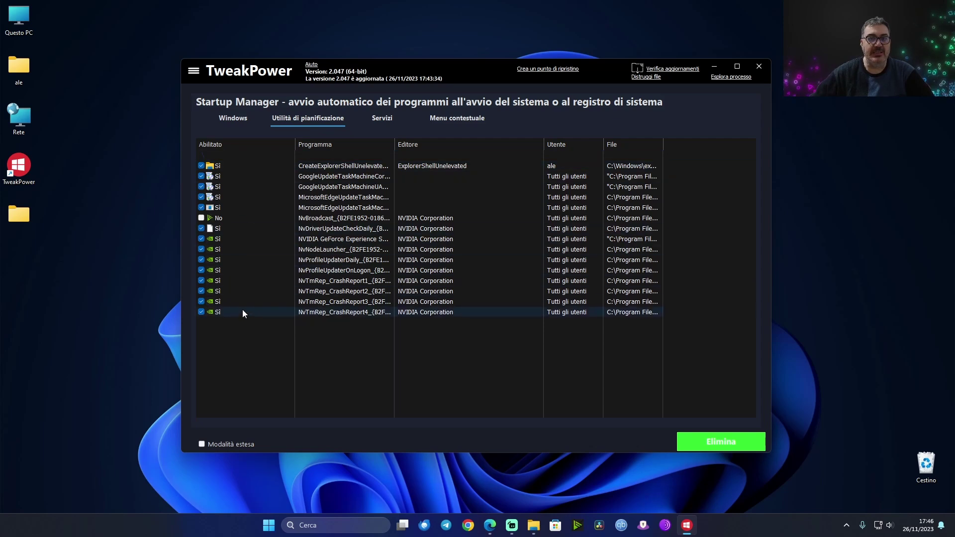
pyautogui.click(377, 127)
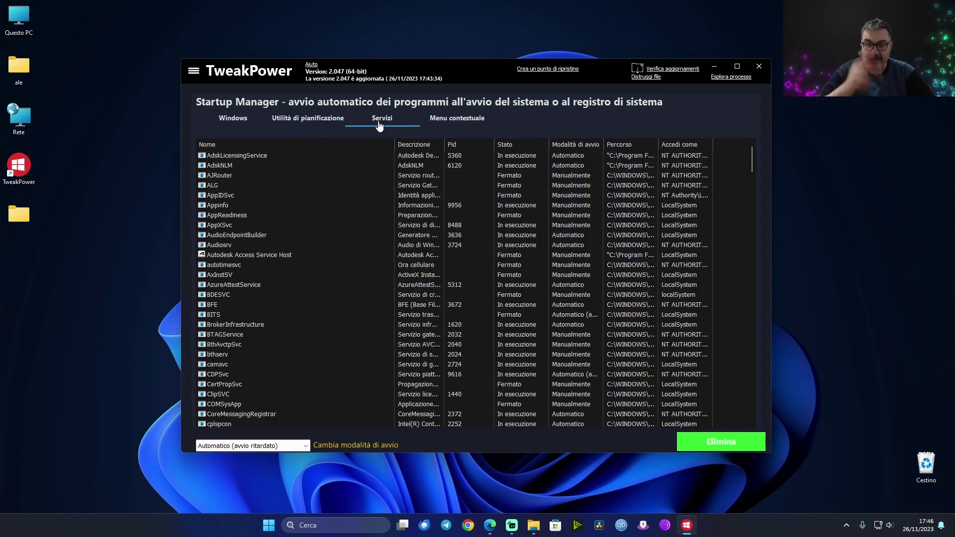
pyautogui.click(301, 446)
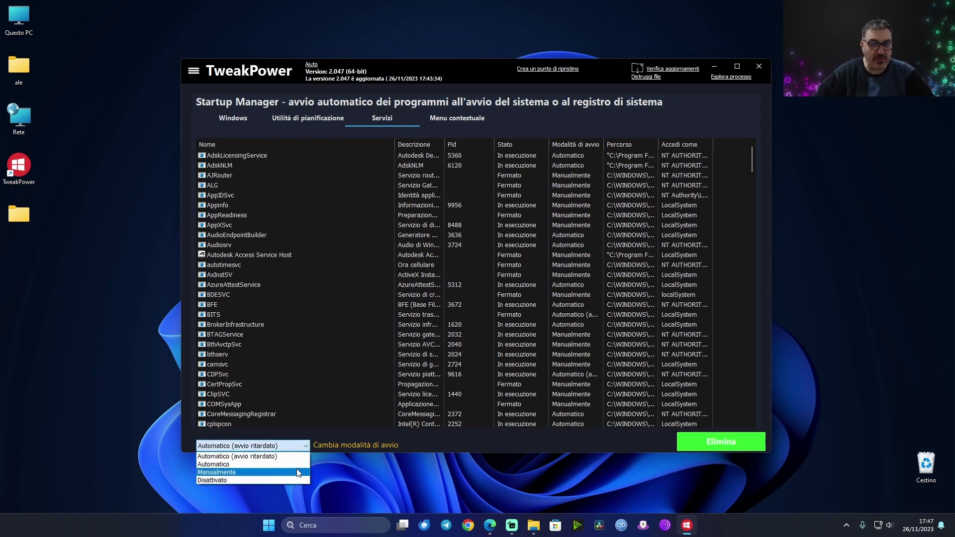
pyautogui.click(275, 463)
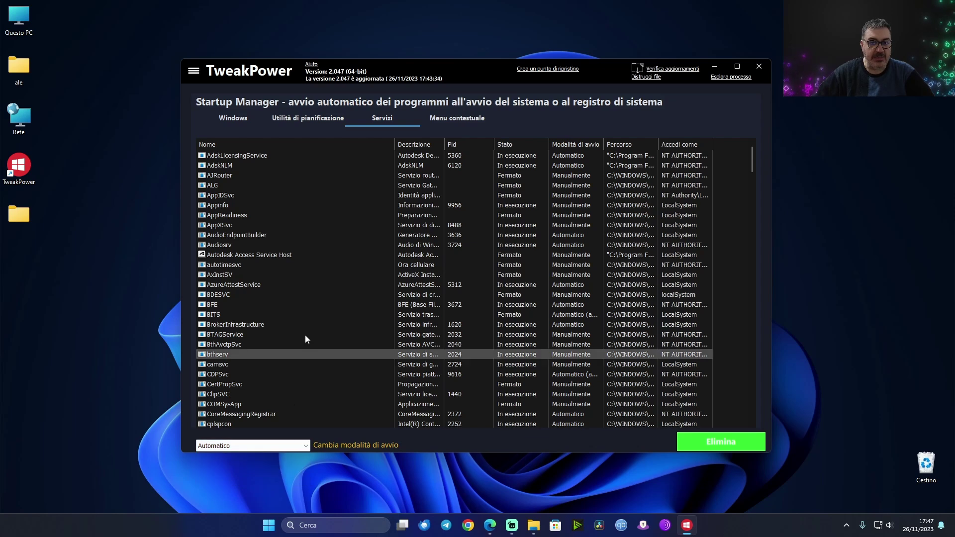
pyautogui.click(272, 445)
pyautogui.click(257, 475)
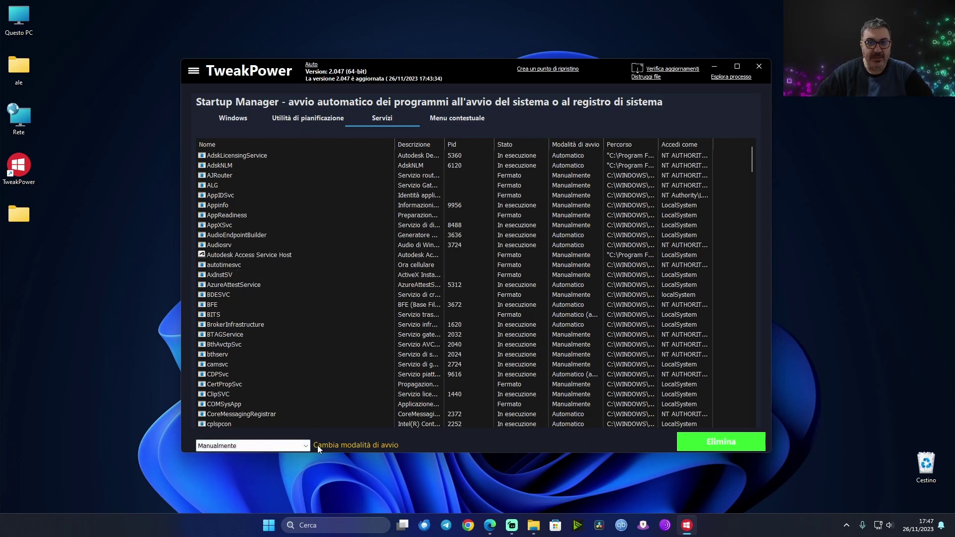
# Step: Try the start mode Disattivato in the Servizi list, and select the ALG, AudioEndpointBuilder and BDESVC services together
pyautogui.click(297, 445)
pyautogui.click(234, 478)
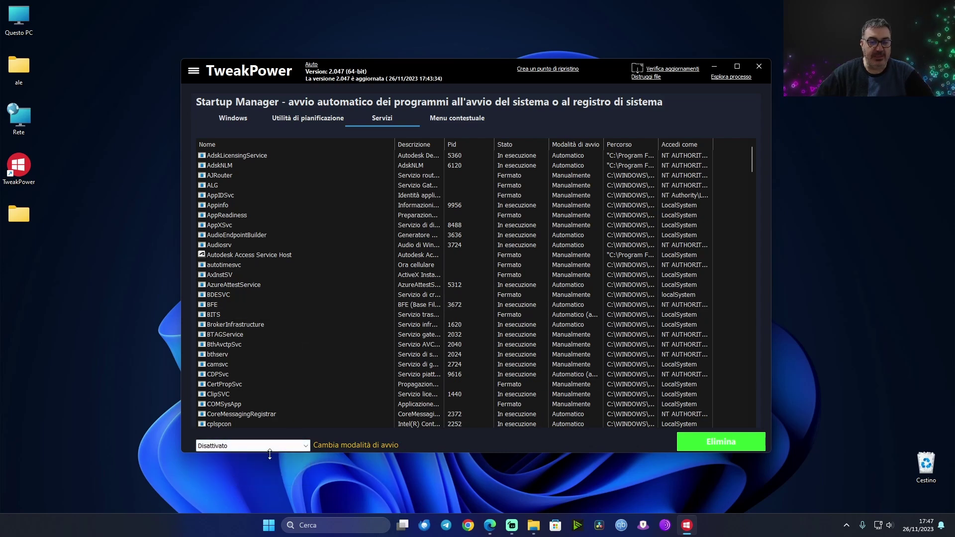
pyautogui.click(234, 186)
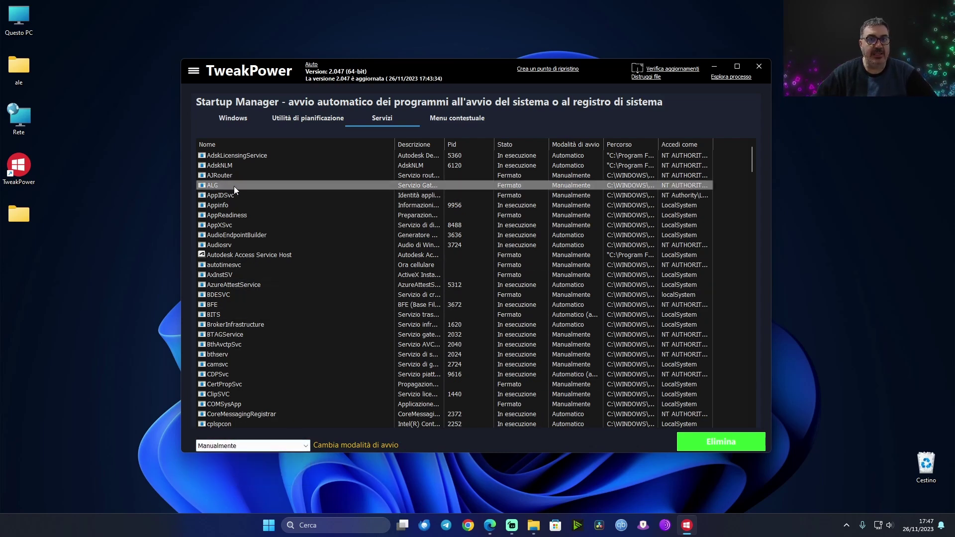
pyautogui.keyDown('ctrl'); pyautogui.click(235, 232); pyautogui.keyUp('ctrl')
pyautogui.keyDown('ctrl'); pyautogui.click(248, 294); pyautogui.keyUp('ctrl')
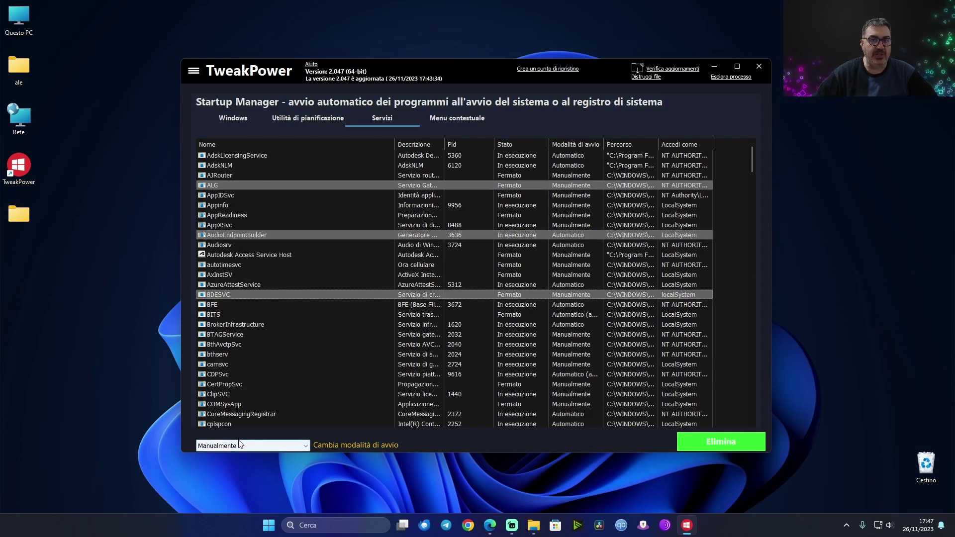
# Step: Widen the File column in the Startup Manager's Menu contestuale list, and view the Ripristino configurazione di sistema page
pyautogui.click(454, 122)
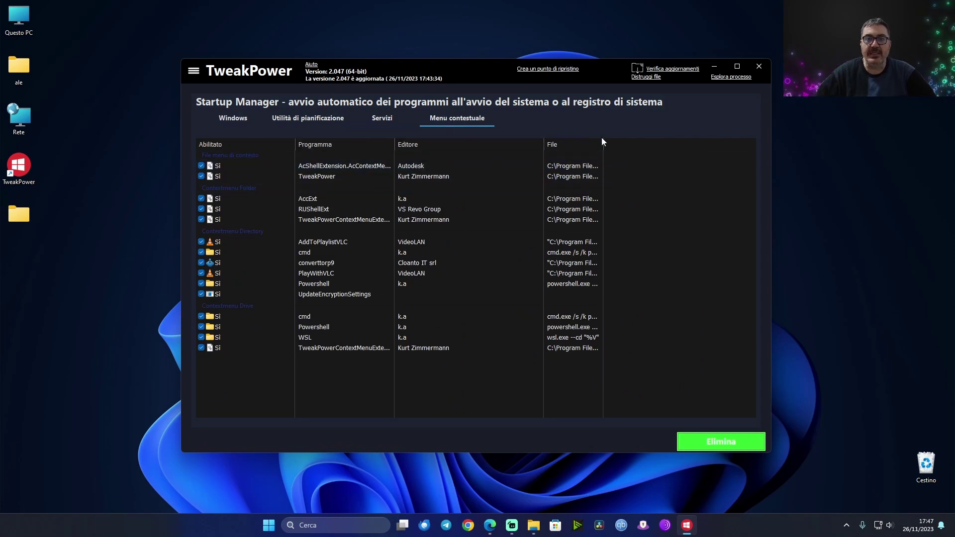
pyautogui.moveTo(603, 142); pyautogui.dragTo(648, 142)
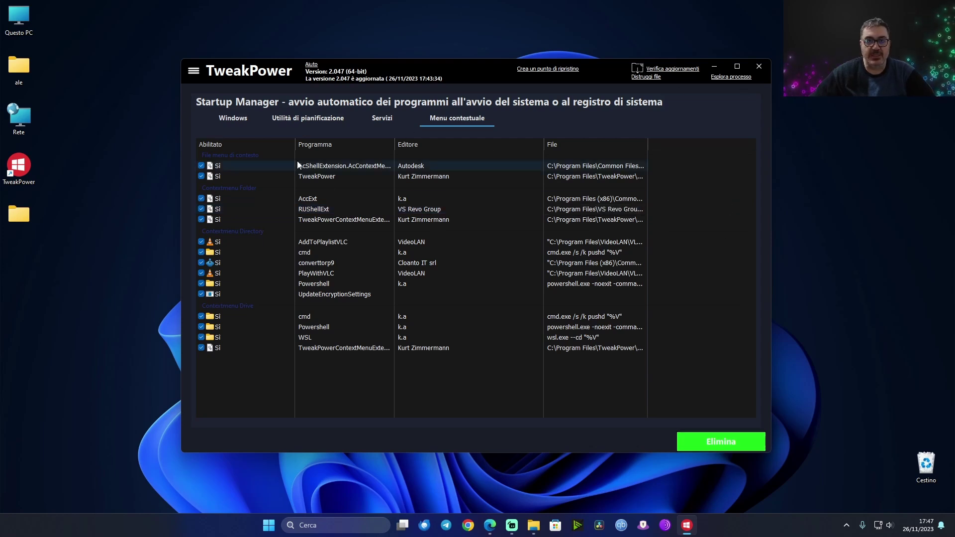
pyautogui.click(189, 73)
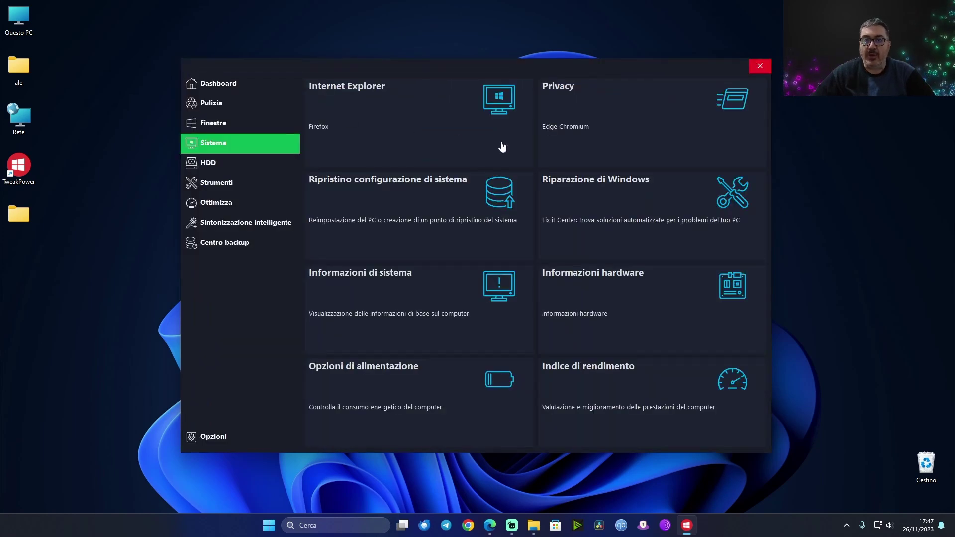
pyautogui.click(396, 189)
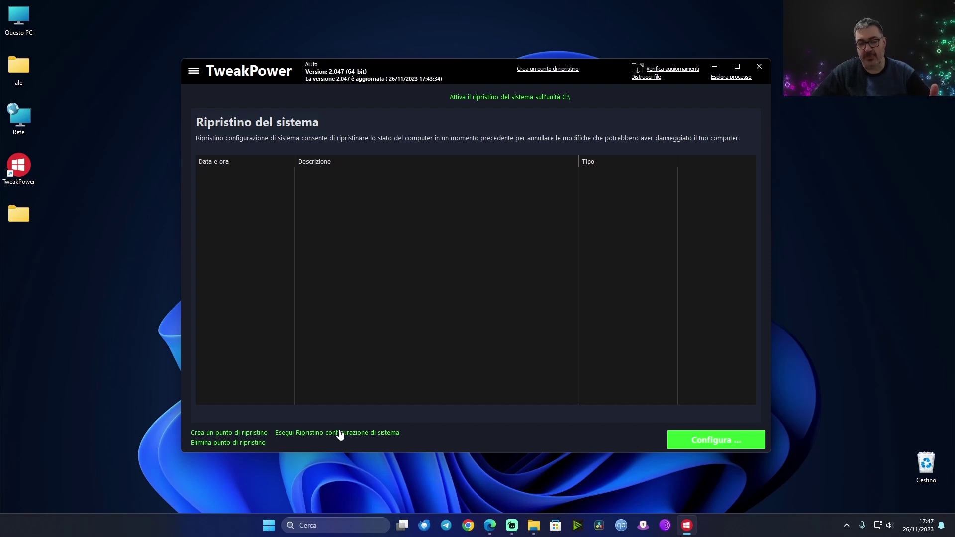
# Step: Open Riparazione di Windows, check the restore dates offered in Panoramica, and view the device drivers in Gestione dispositivi before closing it
pyautogui.click(193, 71)
pyautogui.click(601, 204)
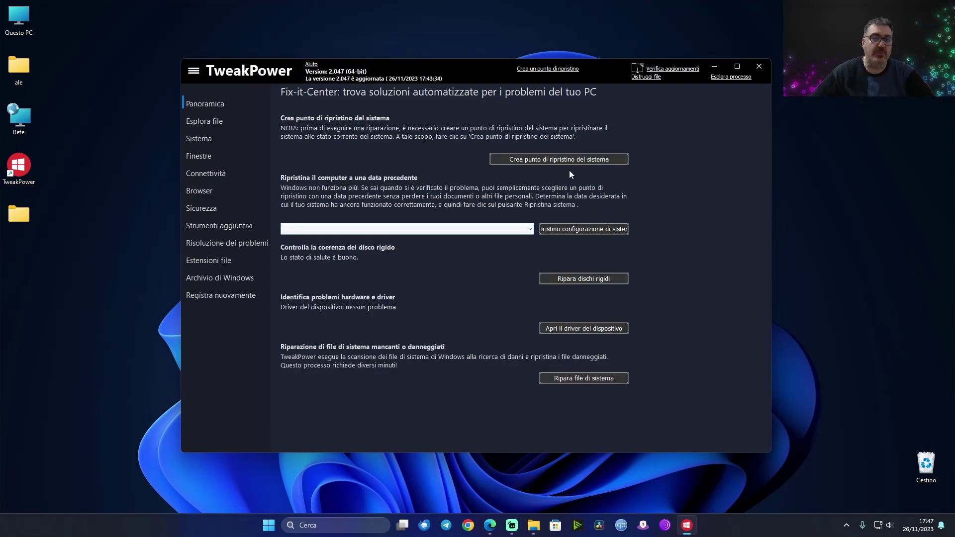
pyautogui.click(522, 229)
pyautogui.click(468, 294)
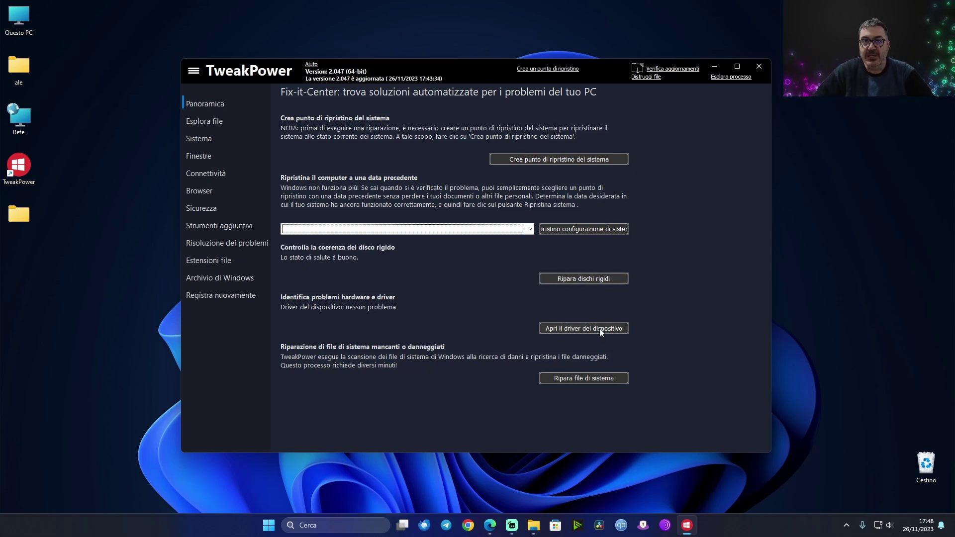
pyautogui.click(576, 330)
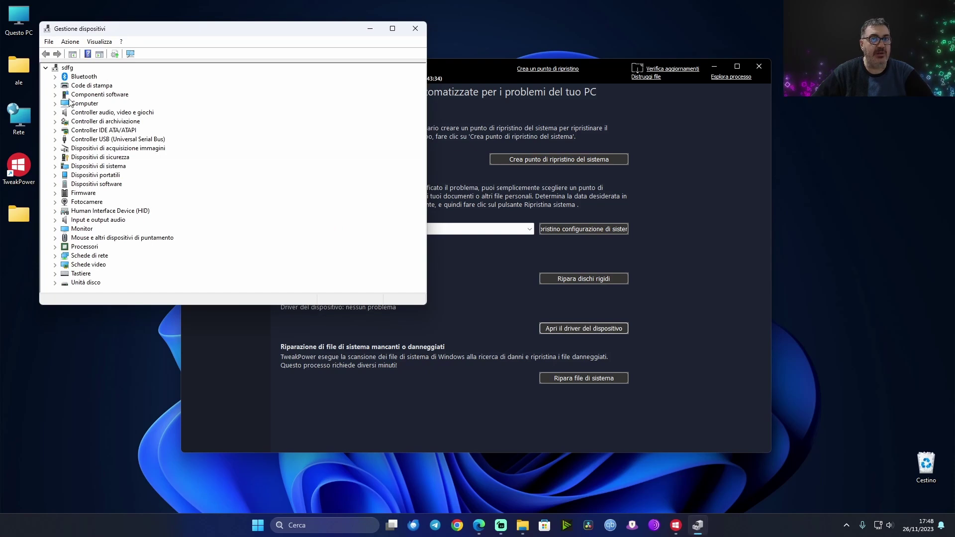
pyautogui.click(415, 28)
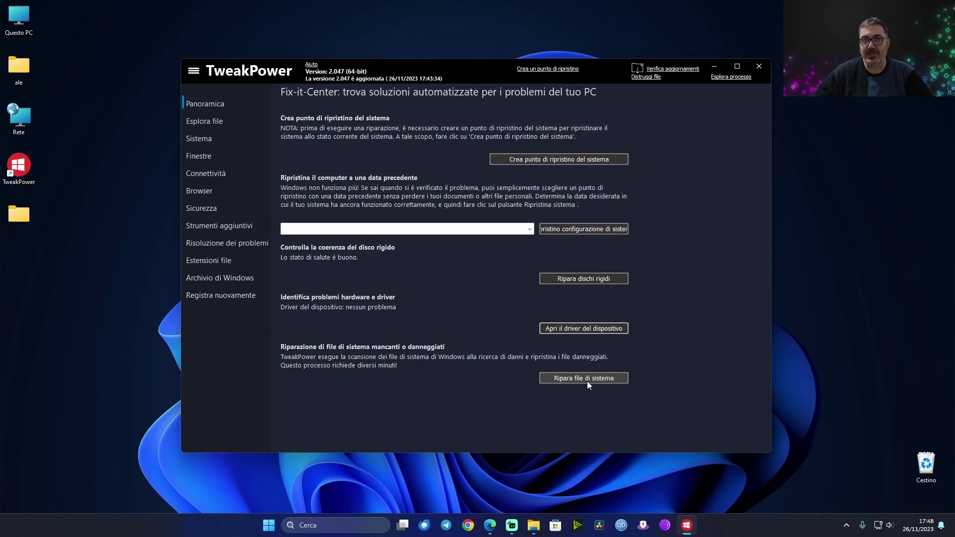
# Step: View the Fix-it-Center repairs for Esplora file, Sistema, Connettività, Browser, Sicurezza and Strumenti aggiuntivi, plus the Risoluzione dei problemi packages
pyautogui.click(215, 128)
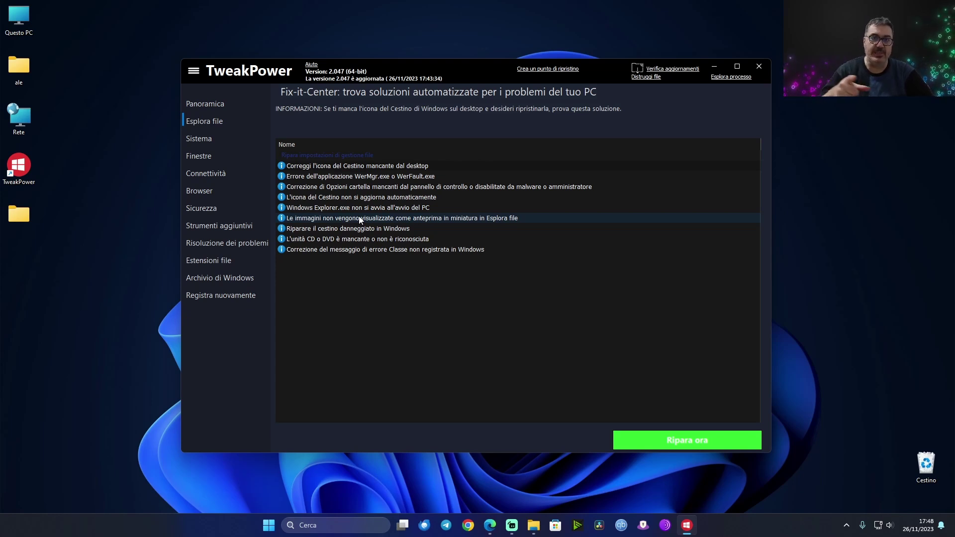
pyautogui.click(205, 143)
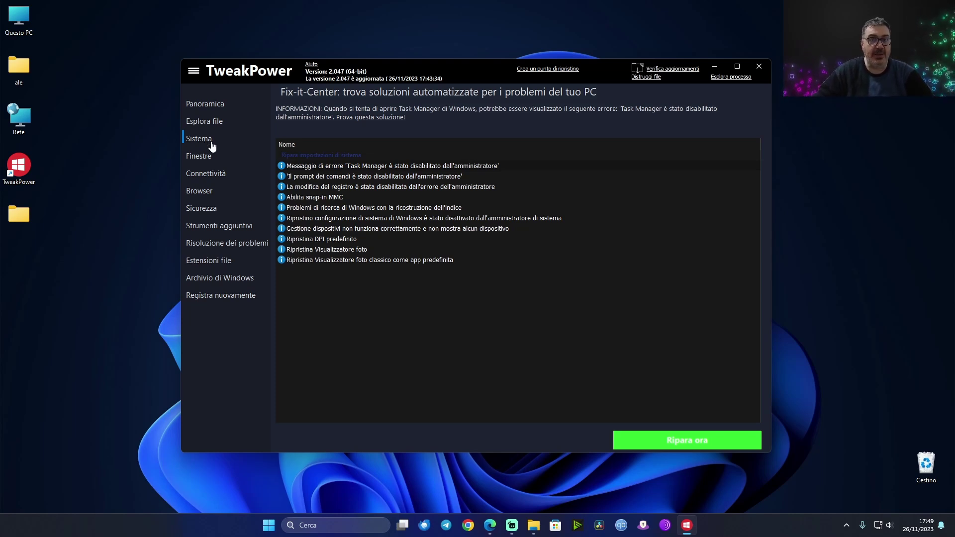
pyautogui.click(219, 172)
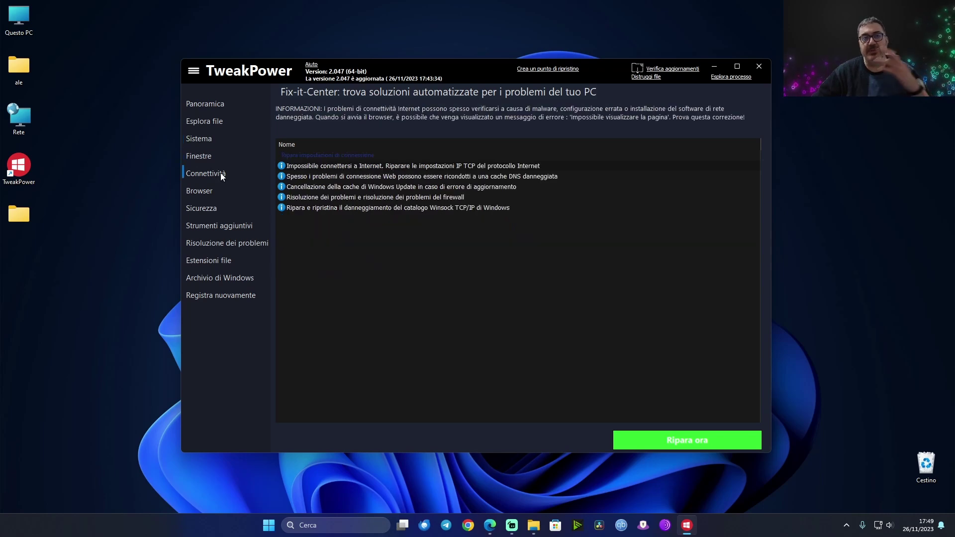
pyautogui.click(199, 191)
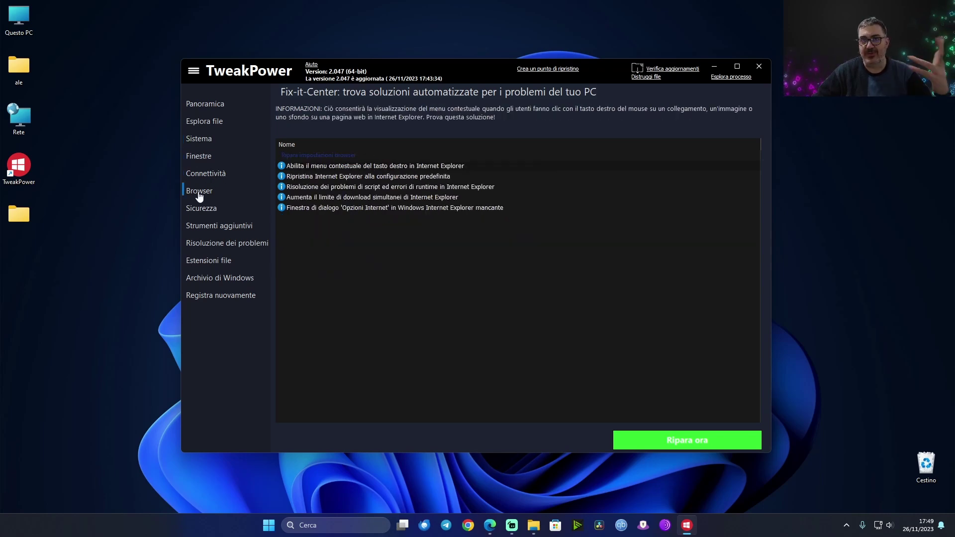
pyautogui.click(194, 207)
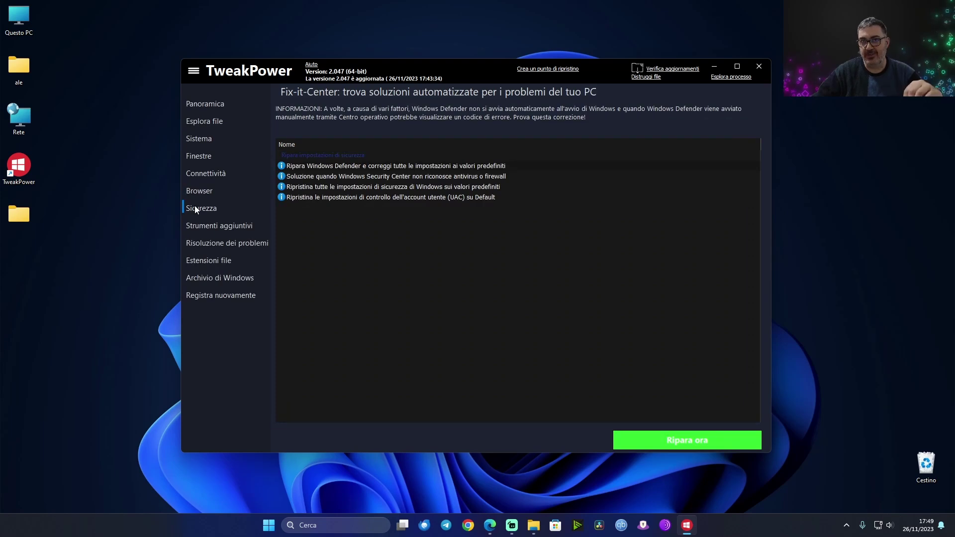
pyautogui.click(202, 227)
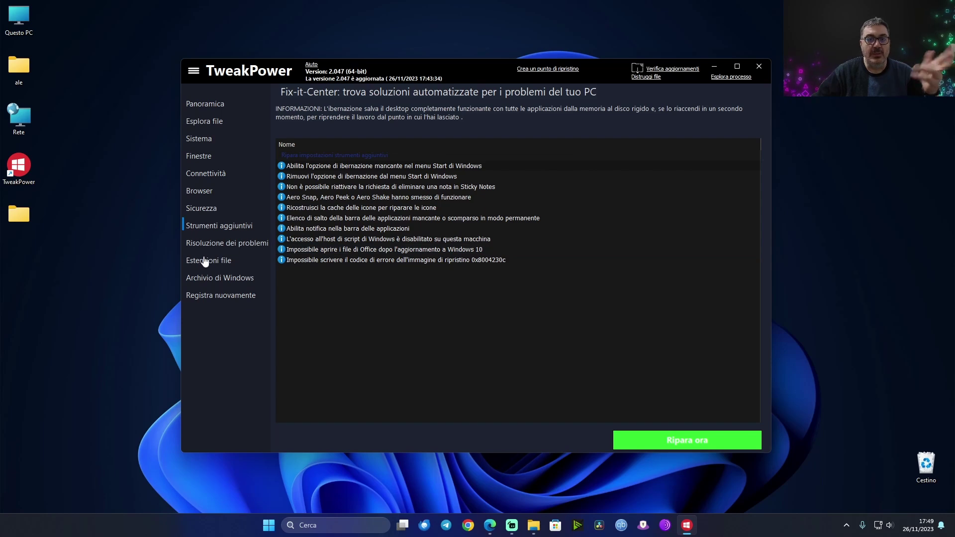
pyautogui.click(225, 244)
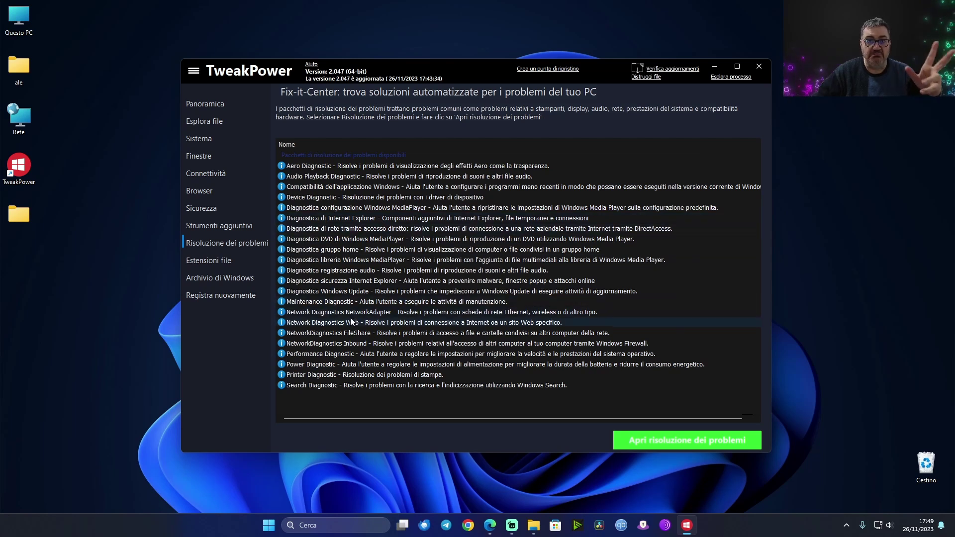
# Step: View the Estensioni file list of restorable default file extensions and select the .cmd entry
pyautogui.click(222, 279)
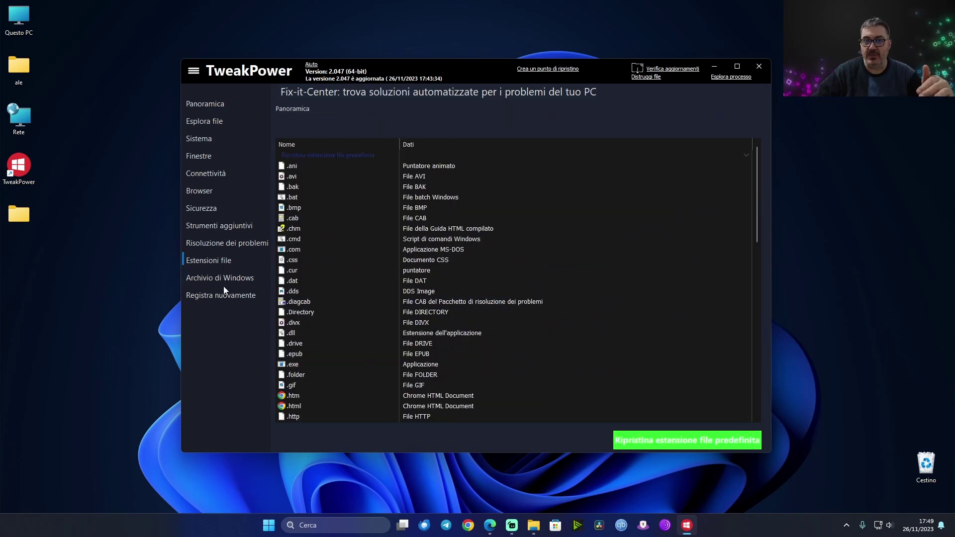
pyautogui.click(225, 294)
pyautogui.click(217, 263)
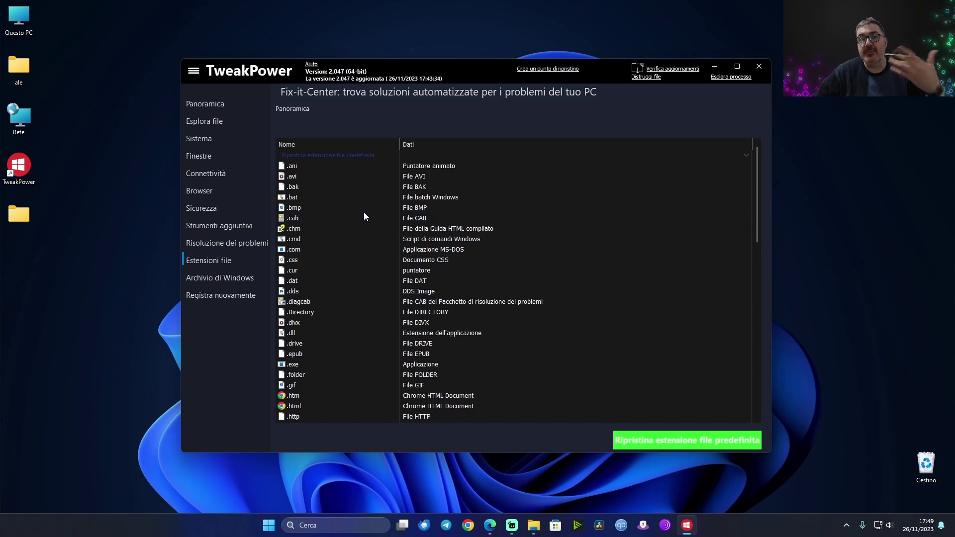
pyautogui.click(303, 240)
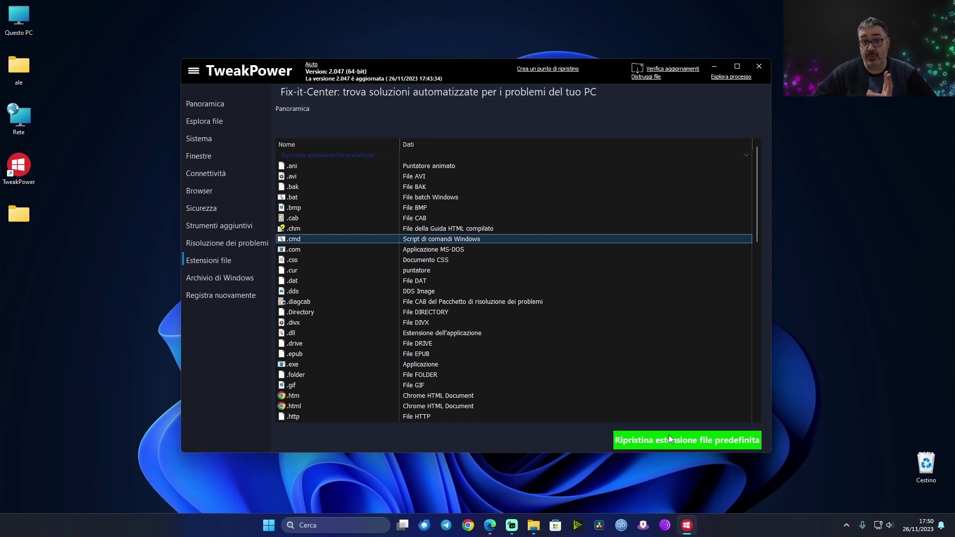
# Step: Browse the repairable apps in Archivio di Windows, selecting Game Bar, Foto, Microsoft.LockApp and Notizie in turn
pyautogui.click(222, 280)
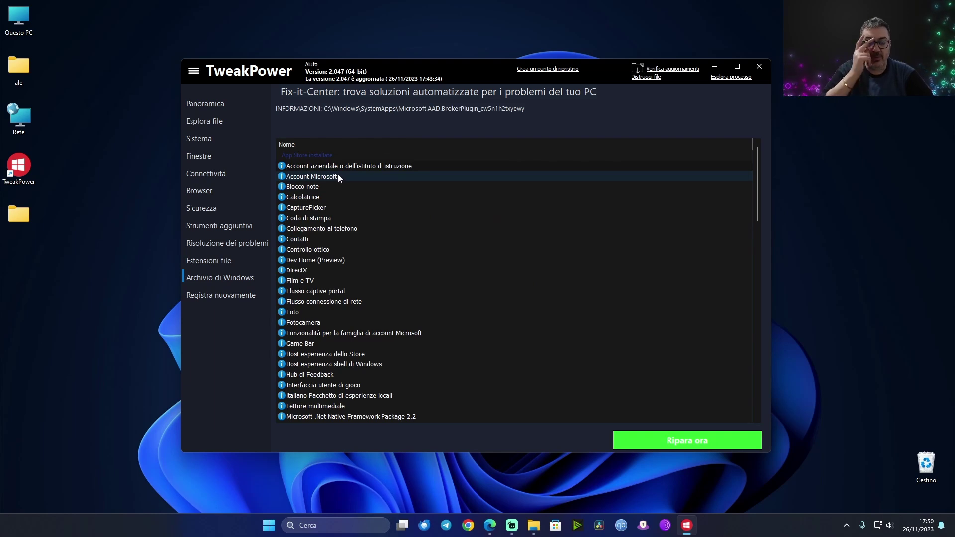
pyautogui.click(308, 343)
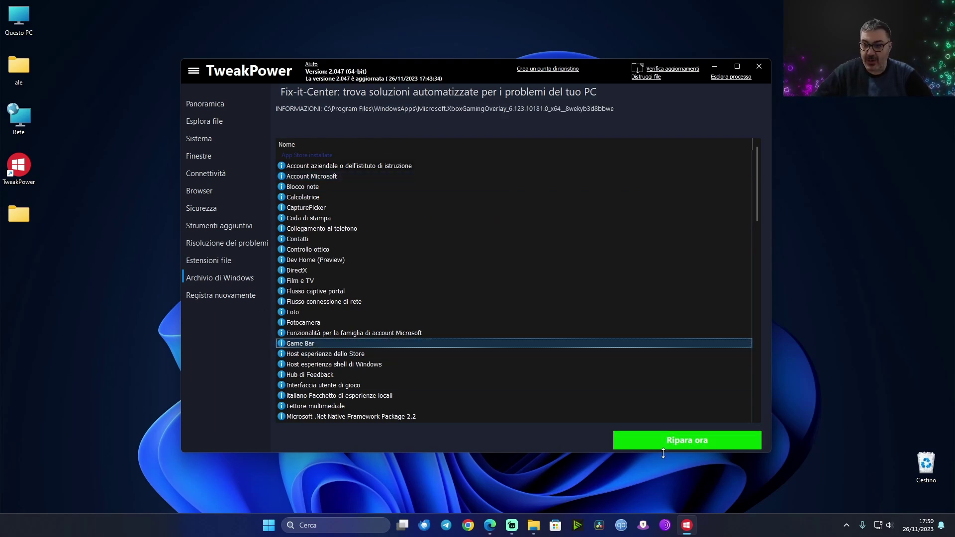
pyautogui.click(313, 313)
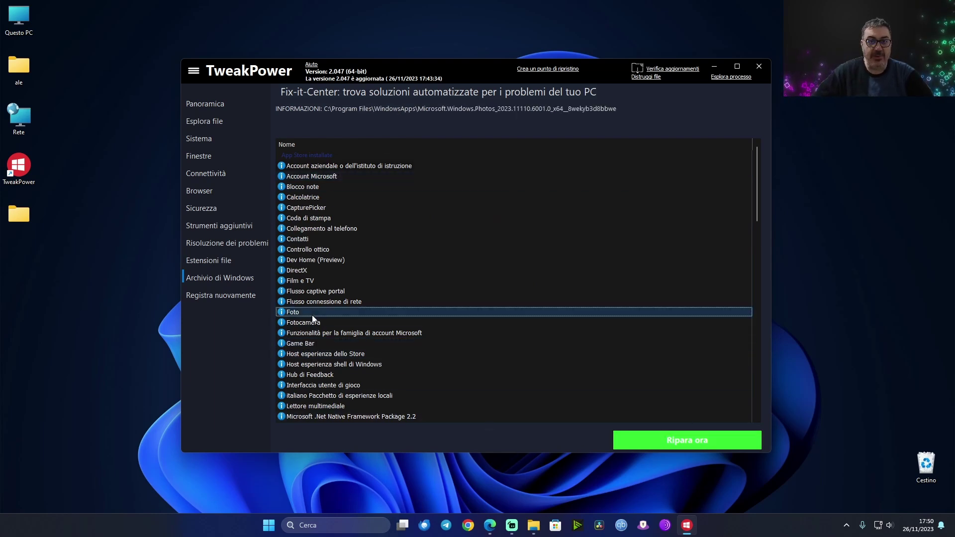
pyautogui.scroll(-3, 397, 254)
pyautogui.scroll(-5, 397, 255)
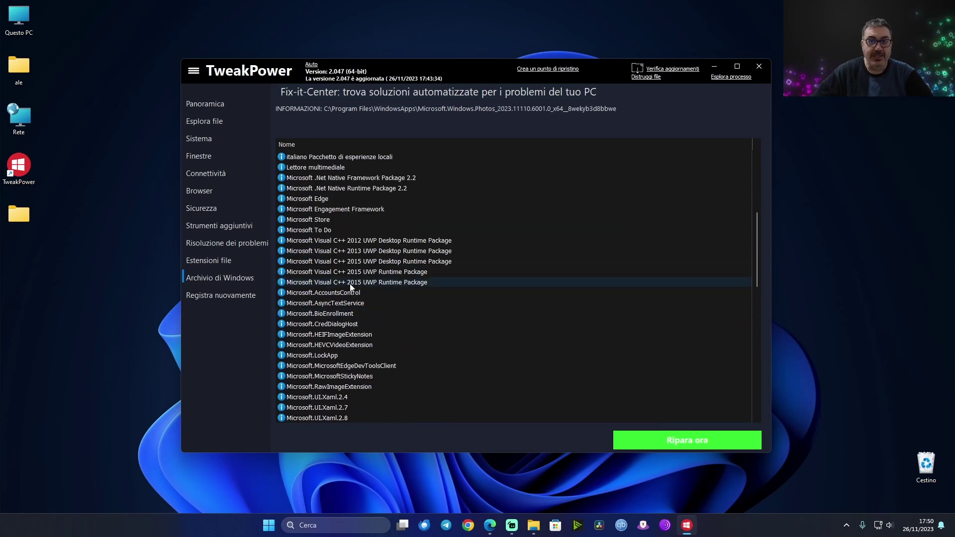
pyautogui.click(352, 356)
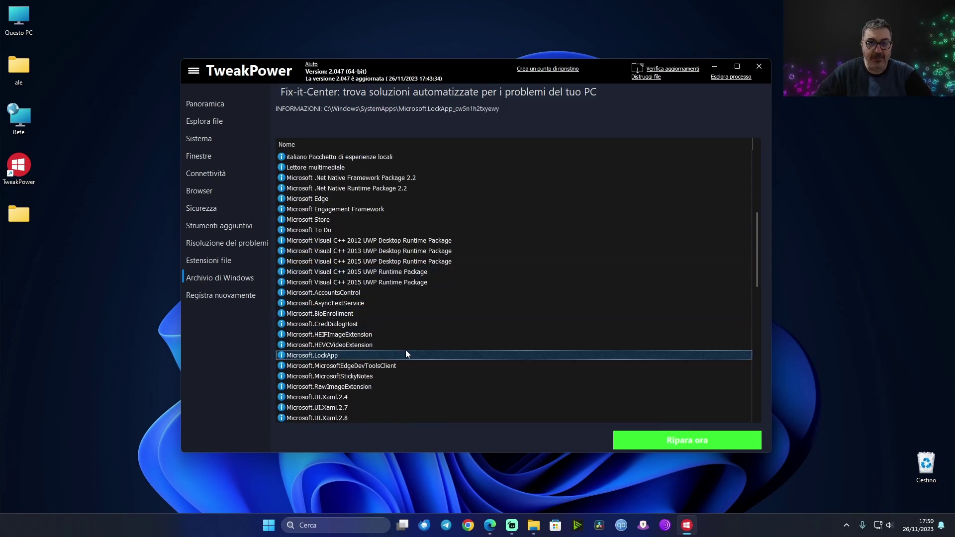
pyautogui.scroll(-2, 404, 350)
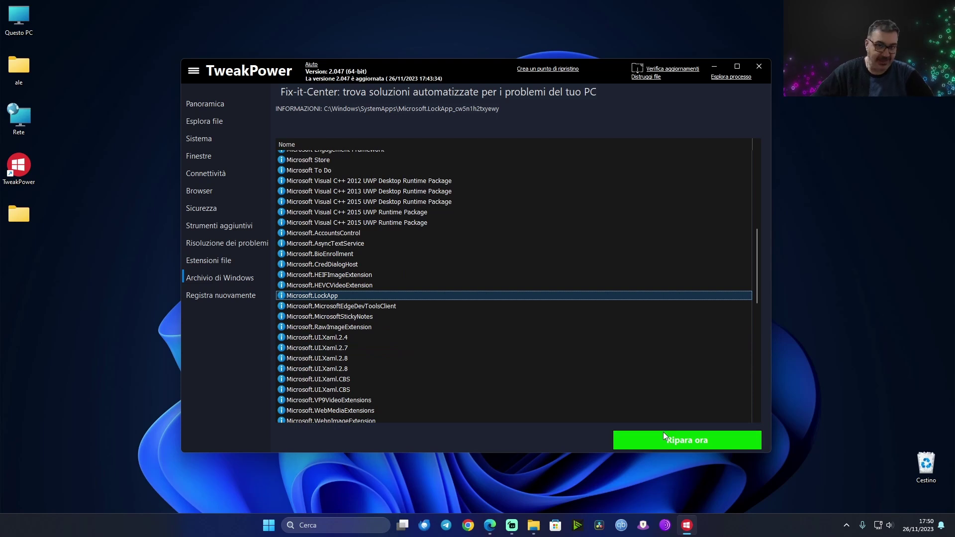
pyautogui.scroll(-6, 545, 355)
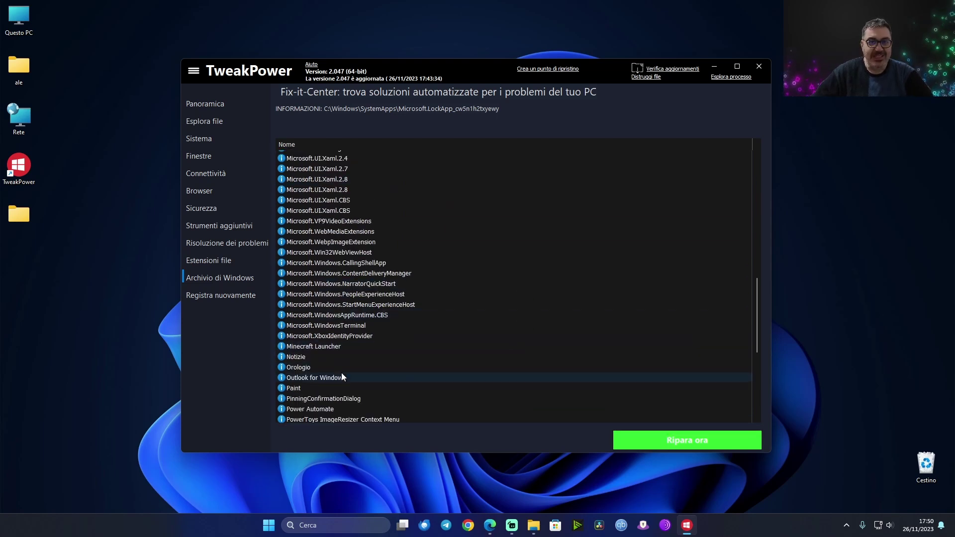
pyautogui.click(328, 357)
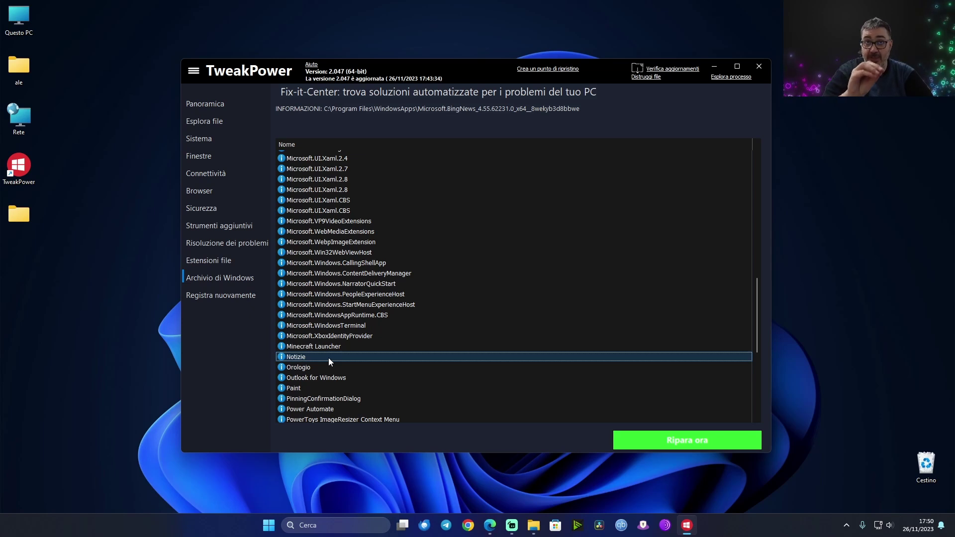
# Step: Browse the list of apps that can be re-registered in Registra nuovamente
pyautogui.click(230, 293)
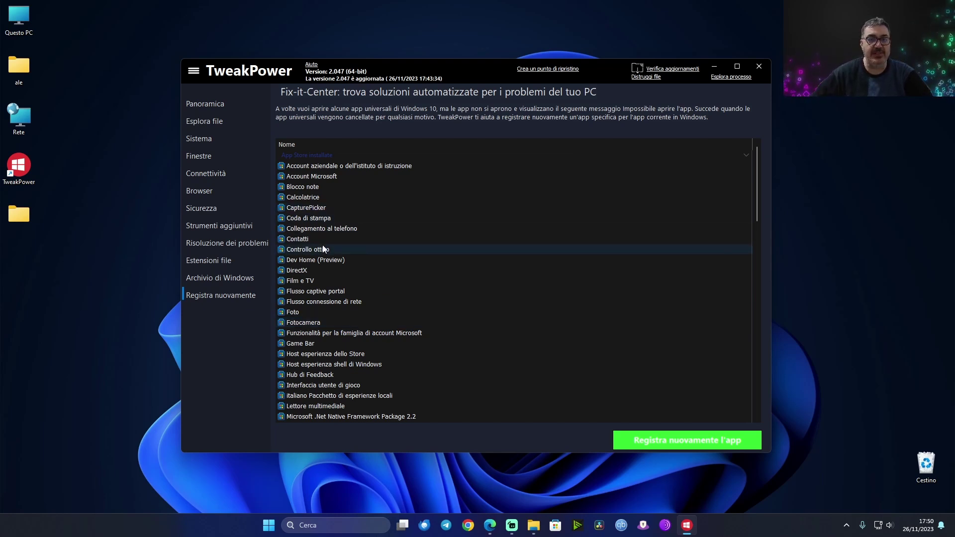
pyautogui.scroll(-1, 347, 284)
pyautogui.scroll(-15, 347, 282)
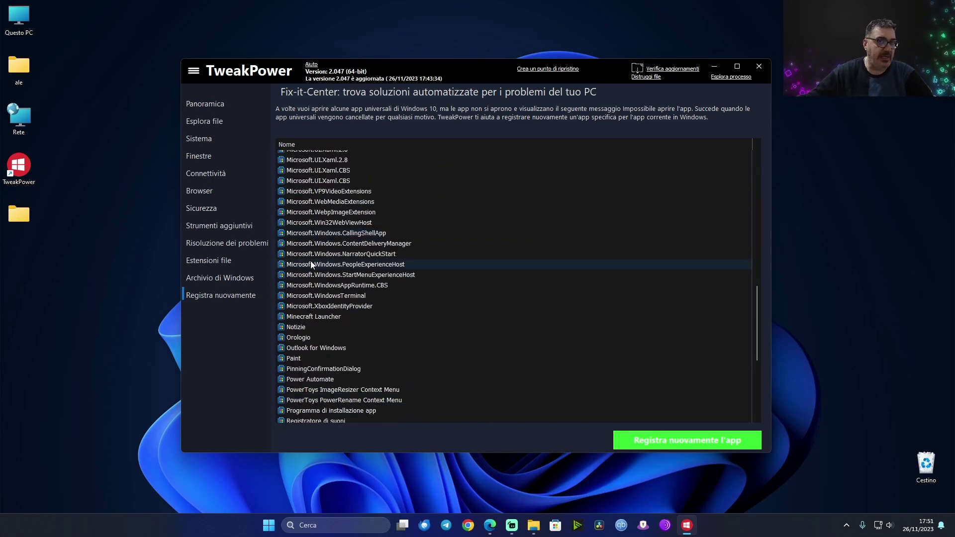
# Step: View the Informazioni hardware overview from the Sistema tools, and open the Opzioni di alimentazione page
pyautogui.click(194, 71)
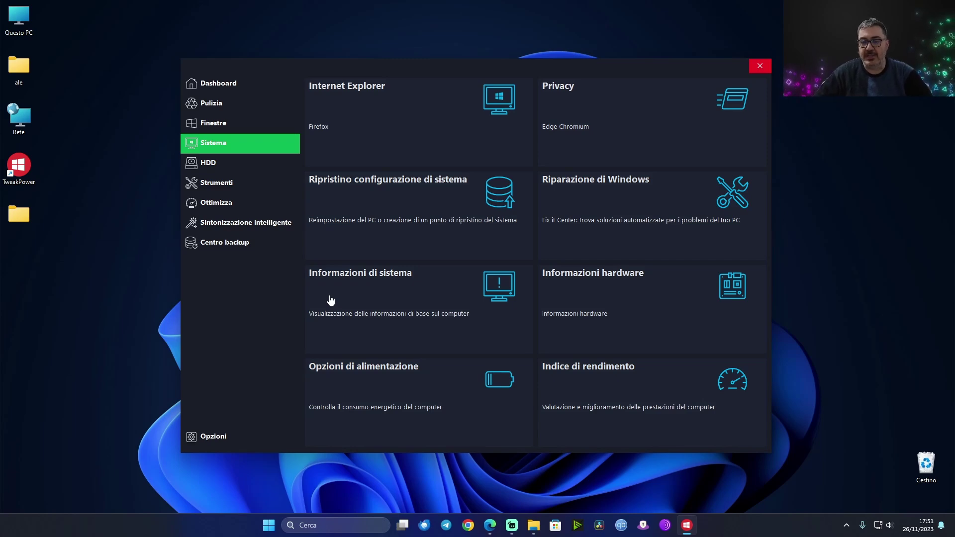
pyautogui.click(628, 310)
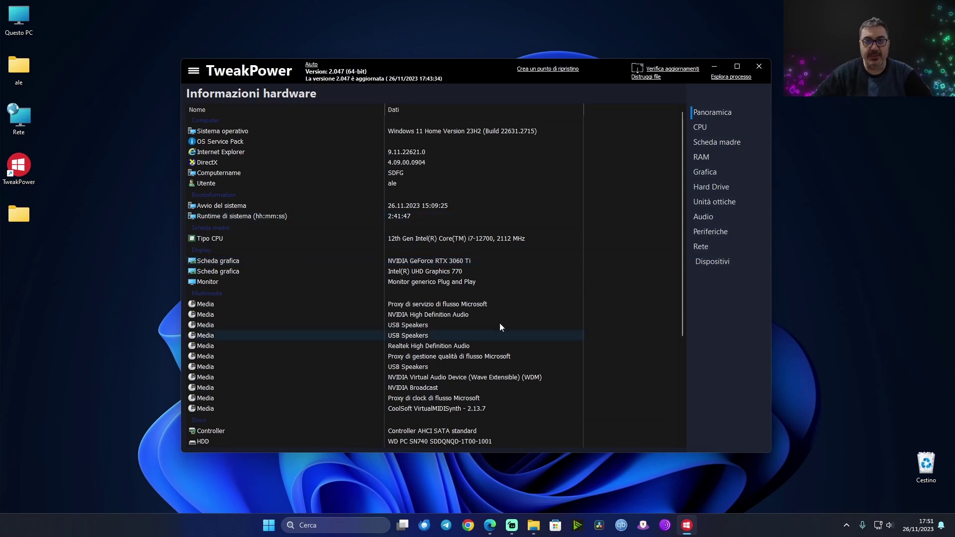
pyautogui.click(195, 71)
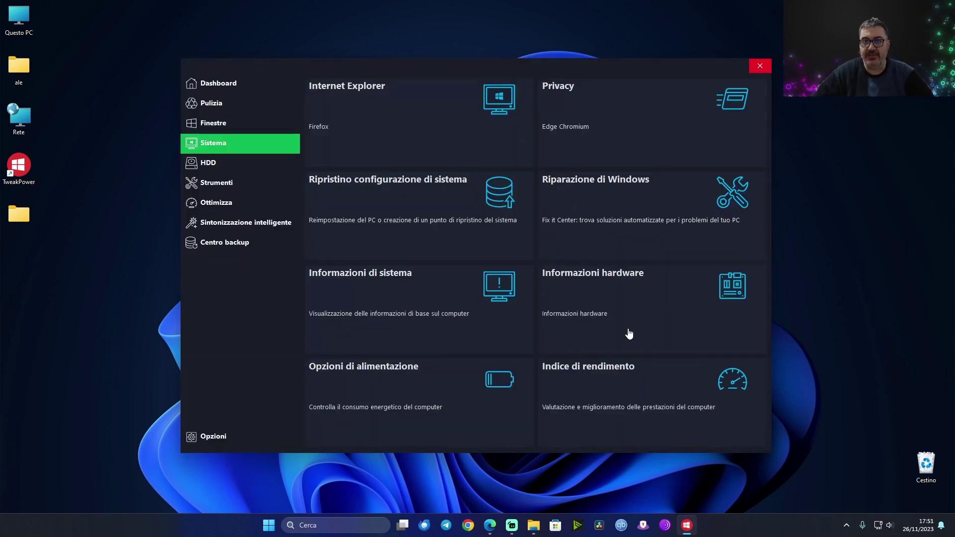
pyautogui.click(387, 414)
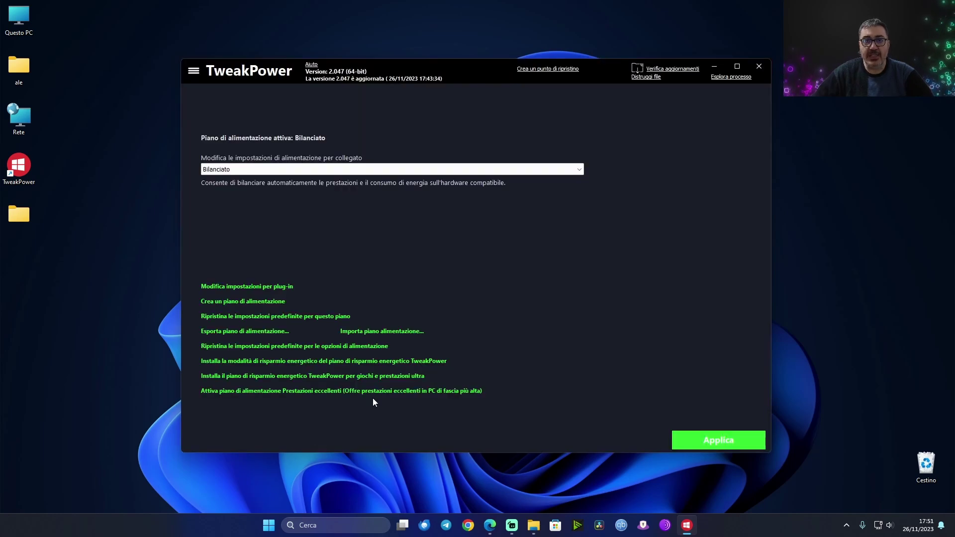
# Step: Try Prestazioni elevate as the power plan, and set the selection back to Bilanciato without applying it
pyautogui.click(272, 173)
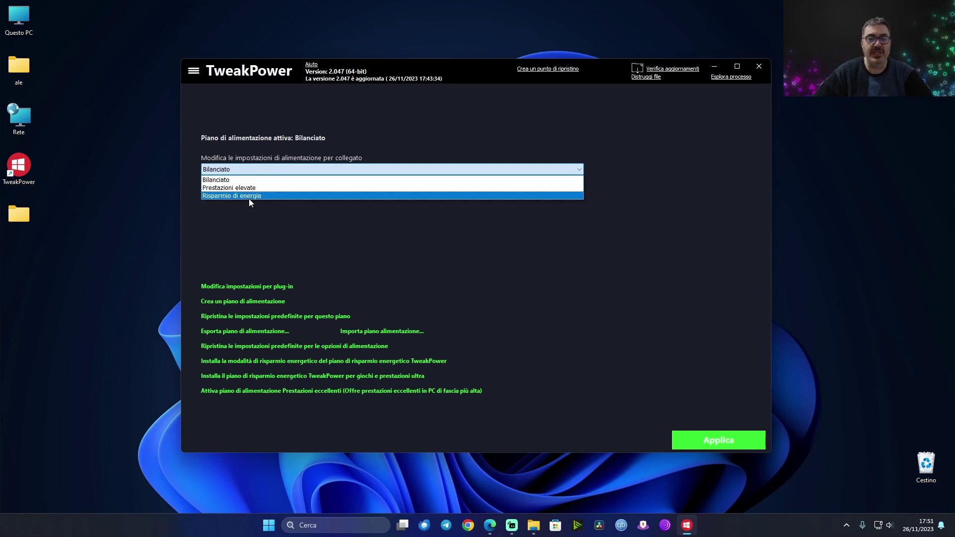
pyautogui.click(269, 187)
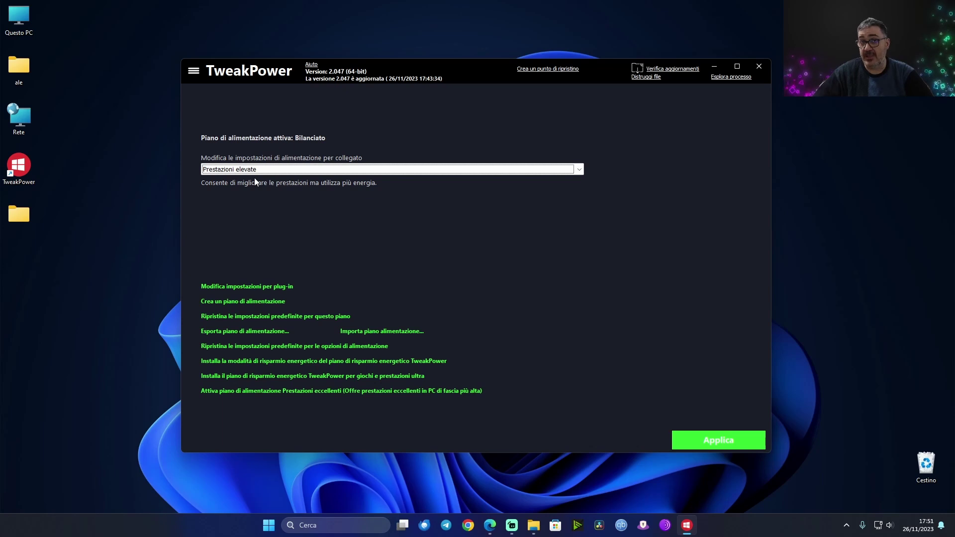
pyautogui.click(271, 169)
pyautogui.click(243, 185)
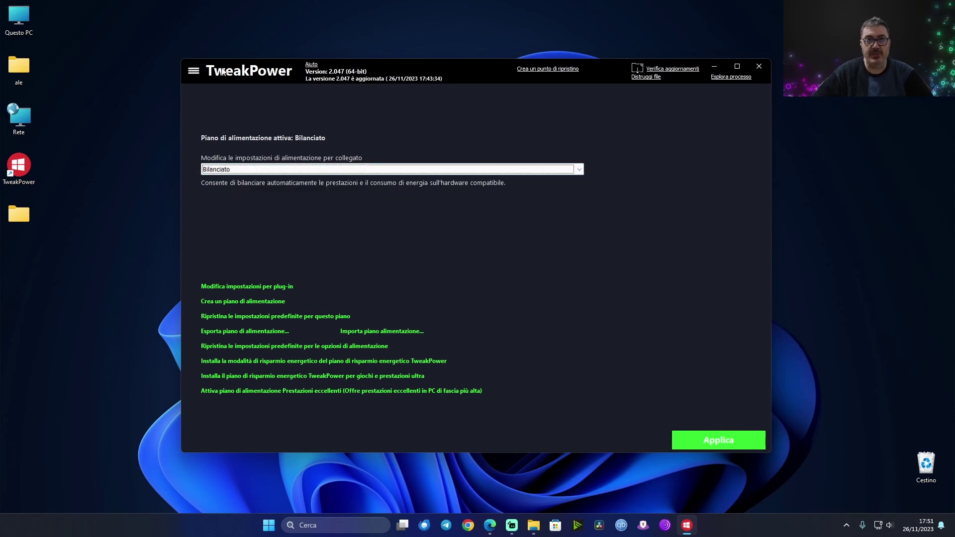
# Step: View the computer's component performance scores in Indice di rendimento, and return to the Sistema tools
pyautogui.click(194, 70)
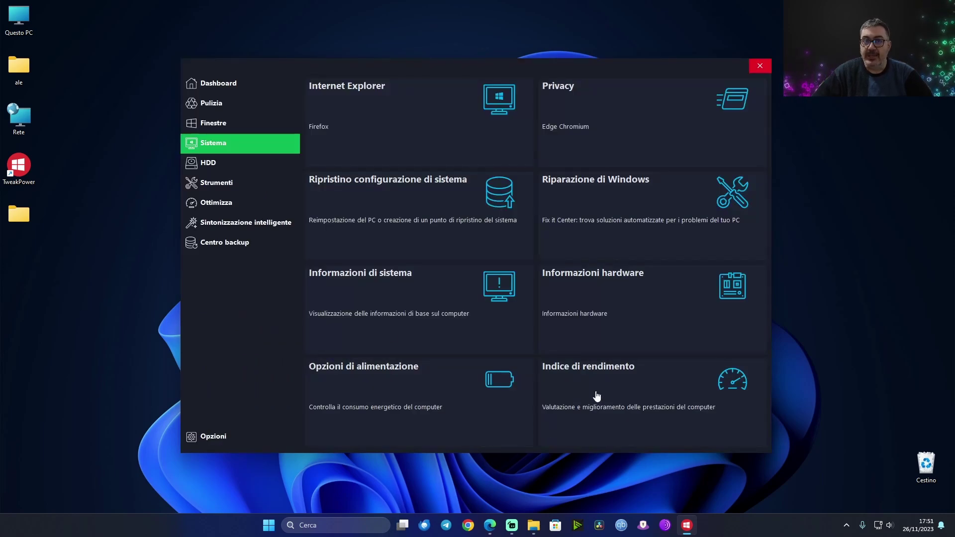
pyautogui.click(560, 380)
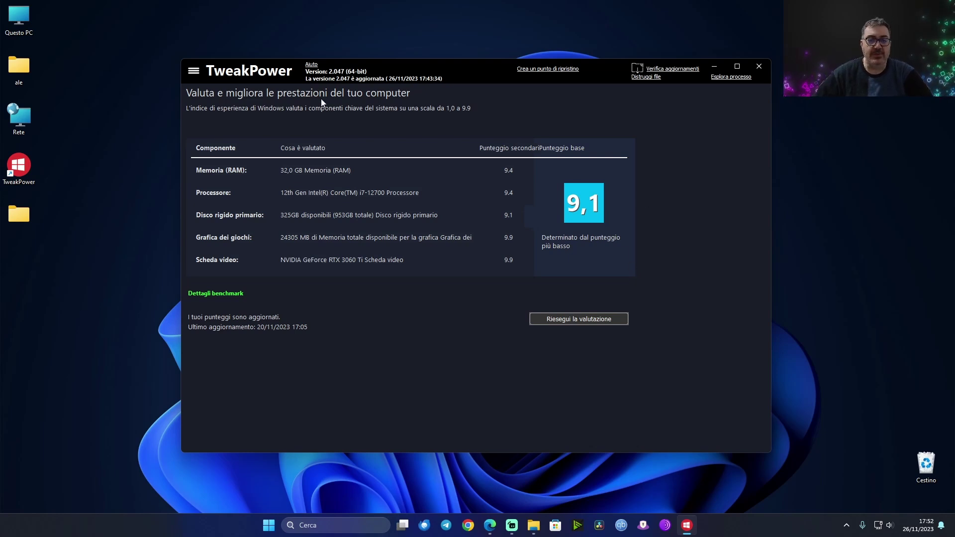
pyautogui.click(193, 71)
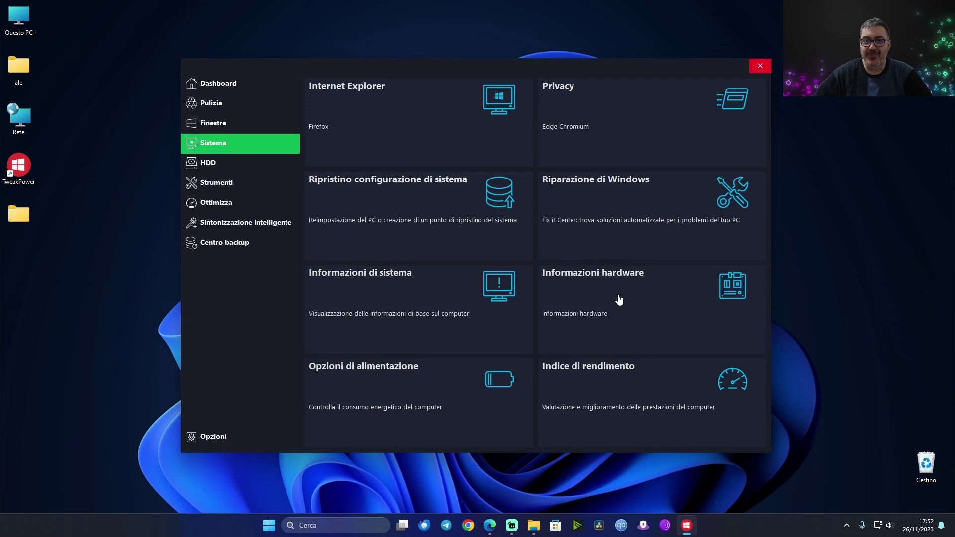
# Step: From the HDD tools, inspect the Utenti folder on C: in Disk Space Analyzer, and view the Recover Deleted Files tool
pyautogui.click(210, 165)
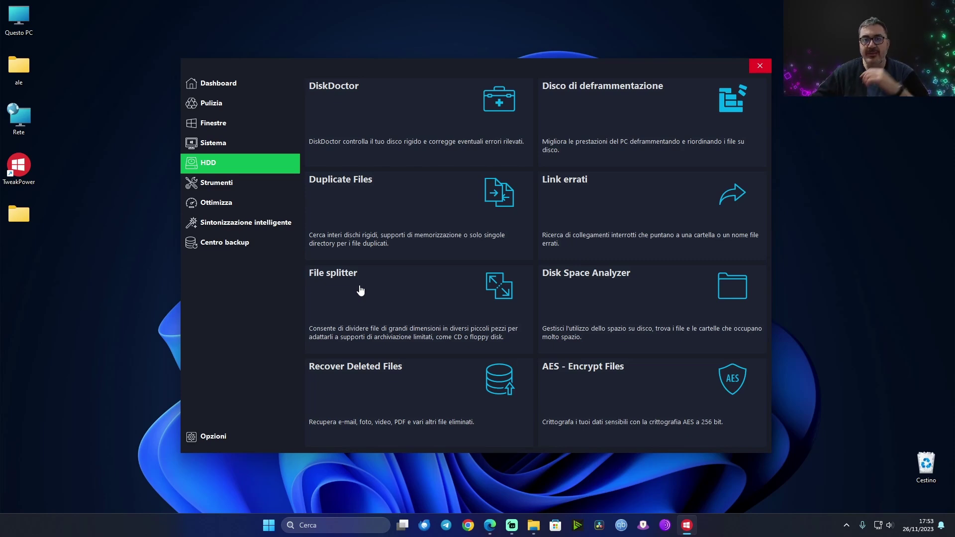
pyautogui.click(628, 314)
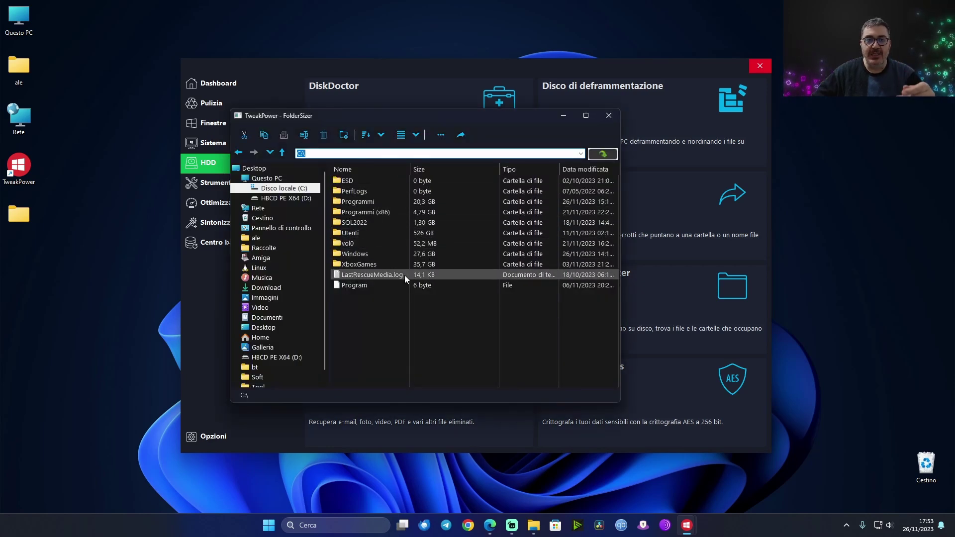
pyautogui.click(367, 235)
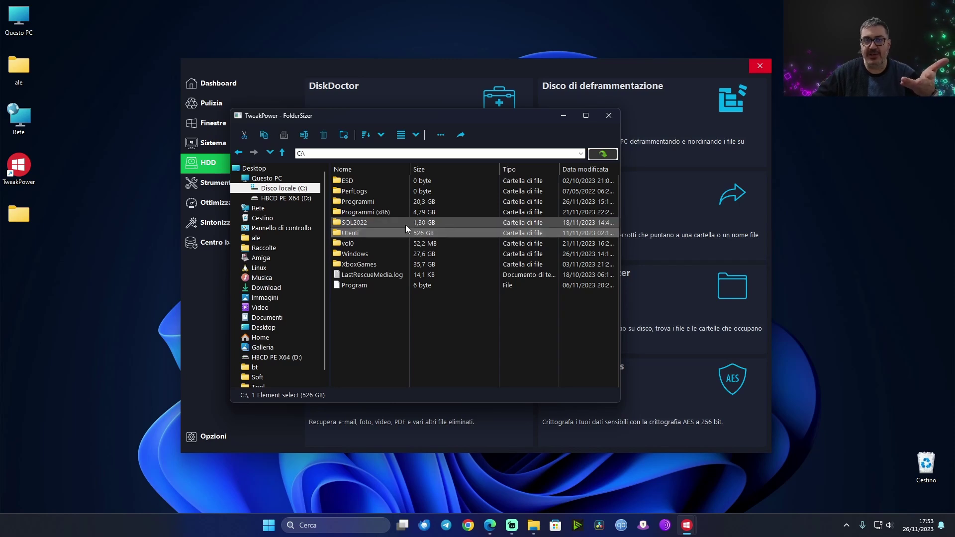
pyautogui.click(608, 116)
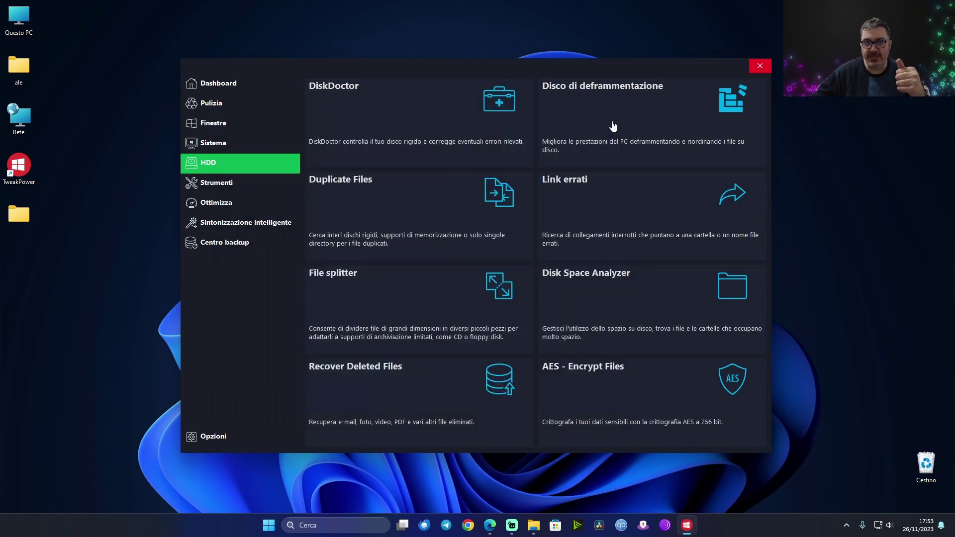
pyautogui.click(388, 387)
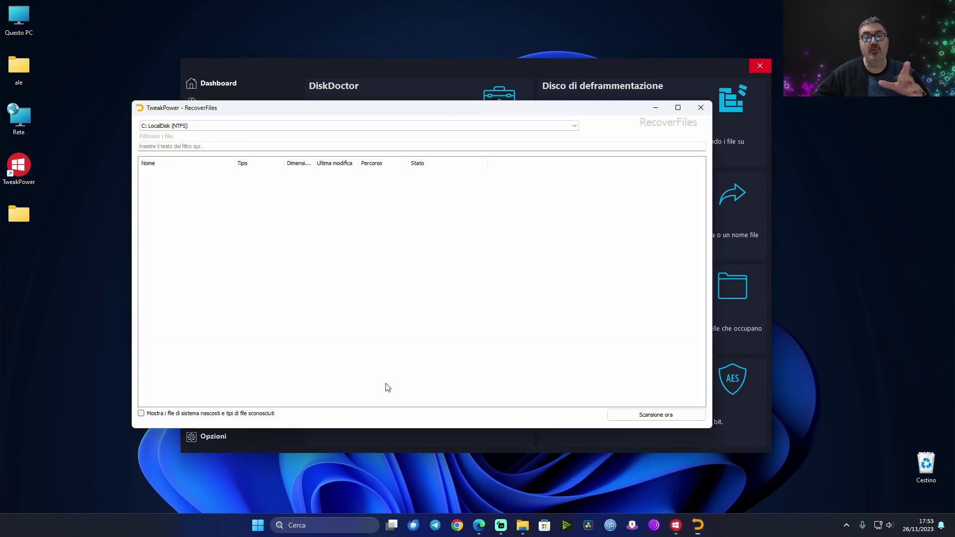
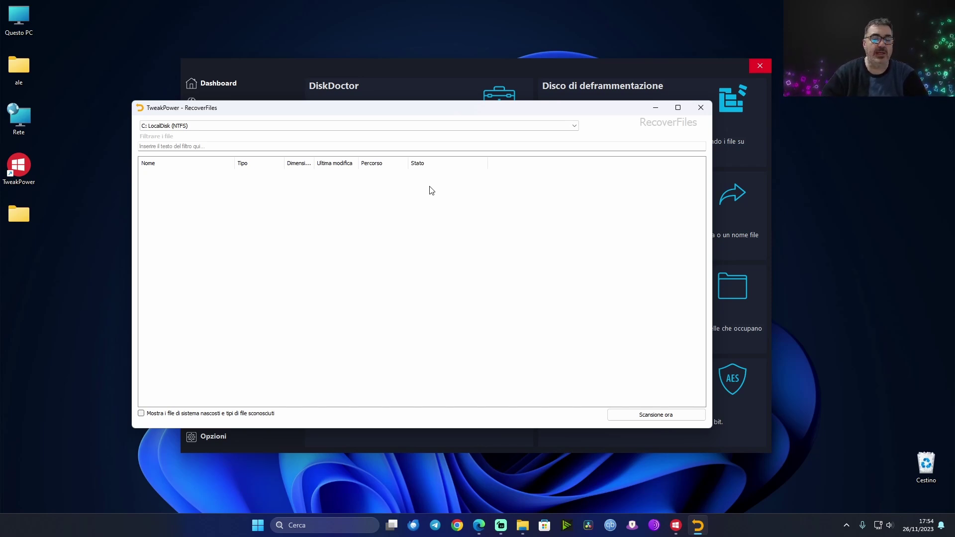
pyautogui.click(700, 107)
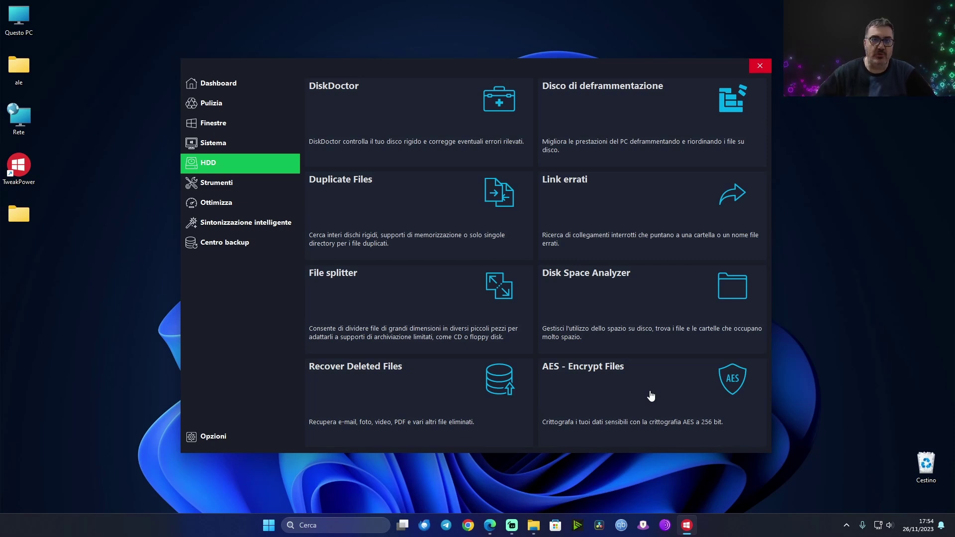
# Step: Browse the installed packages in Installa e aggiorna i programmi from the Strumenti tools
pyautogui.click(221, 182)
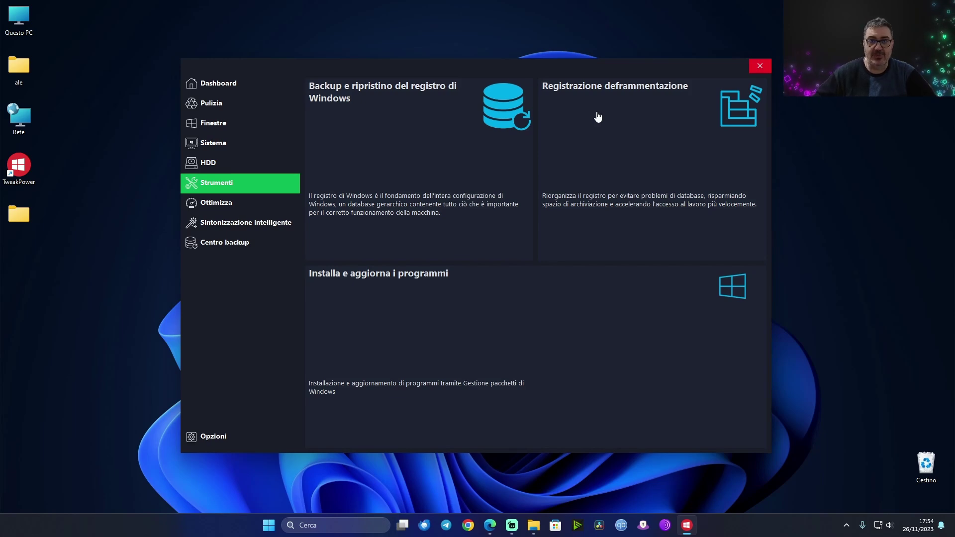
pyautogui.click(442, 317)
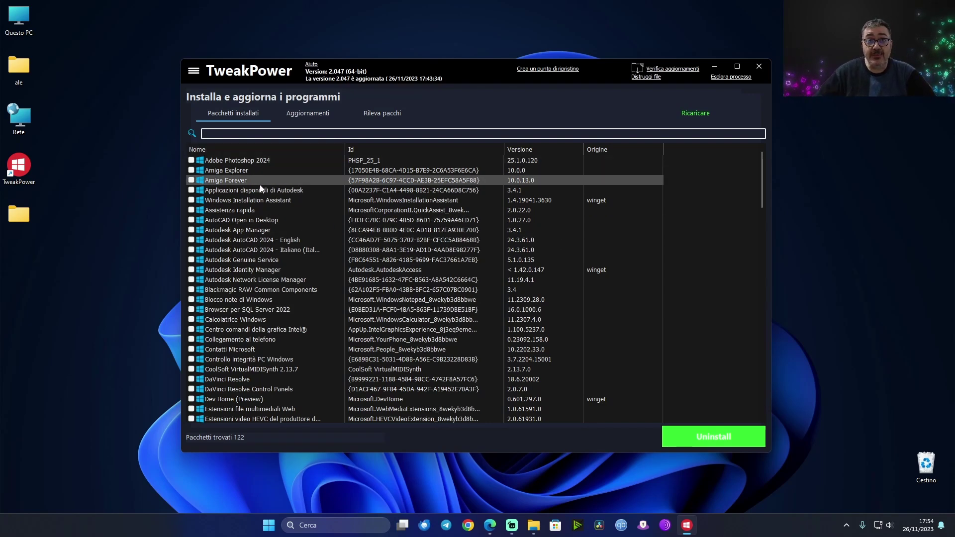
pyautogui.scroll(-8, 274, 178)
pyautogui.scroll(8, 275, 183)
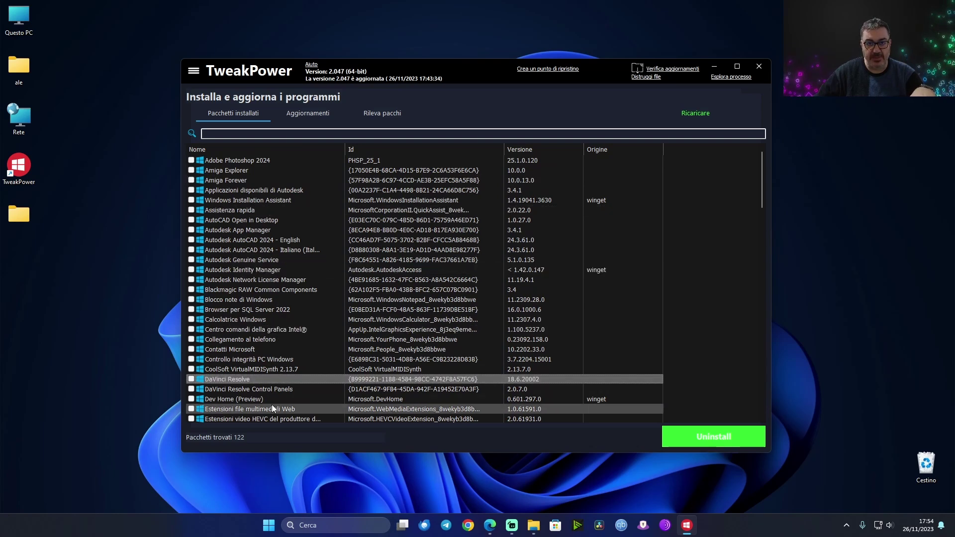
# Step: Tick Adobe Photoshop 2024, Applicazioni disponibili di Autodesk, both AutoCAD 2024 versions, Autodesk Genuine Service, Autodesk Network License Manager and Blackmagic RAW Common Components
pyautogui.click(190, 160)
pyautogui.click(191, 190)
pyautogui.click(191, 240)
pyautogui.click(191, 250)
pyautogui.click(191, 260)
pyautogui.click(191, 279)
pyautogui.click(191, 290)
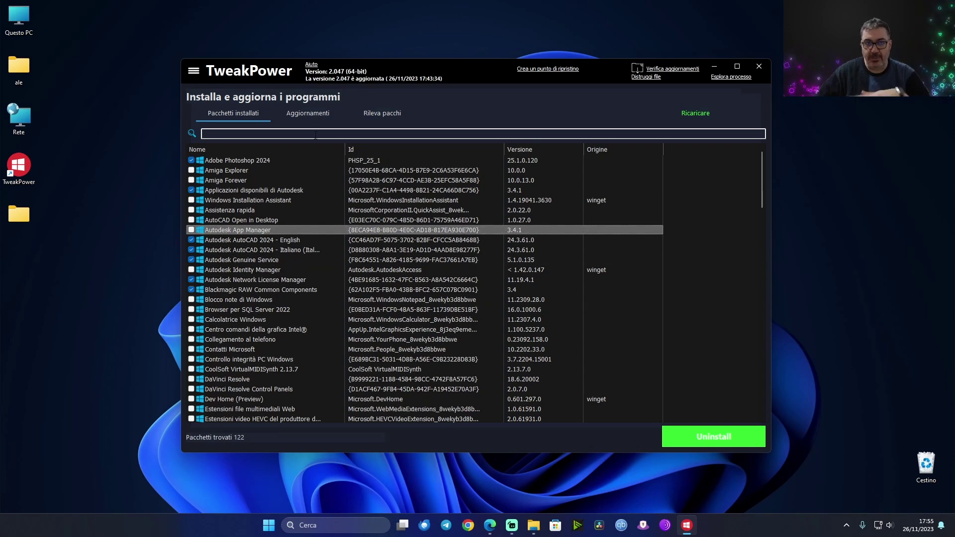
# Step: View the available updates in Aggiornamenti, tick Autodesk Identity Manager and select the Microsoft ASP.NET Core Runtime 6.0 entry
pyautogui.click(306, 118)
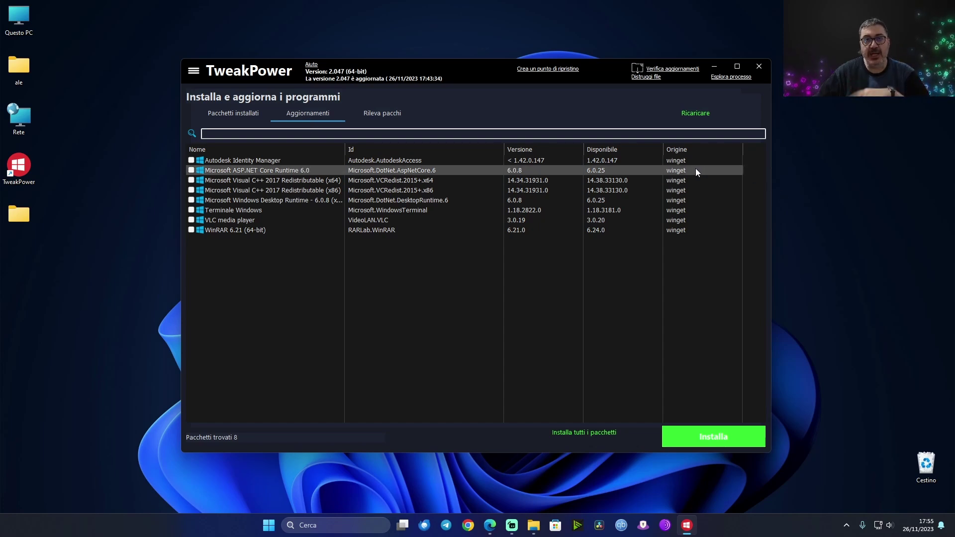
pyautogui.click(192, 160)
pyautogui.click(196, 172)
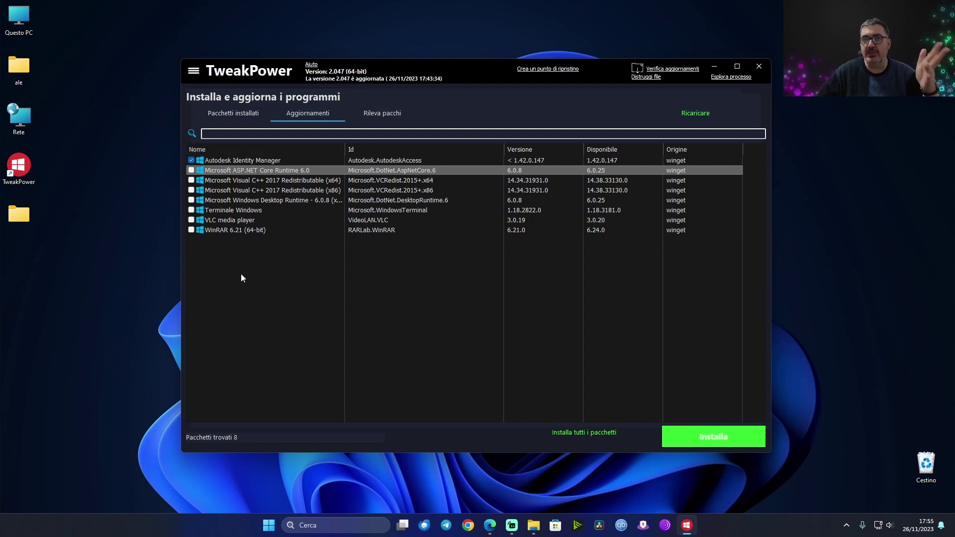
# Step: Search the installable packages in Rileva pacchi for openoffice
pyautogui.click(394, 114)
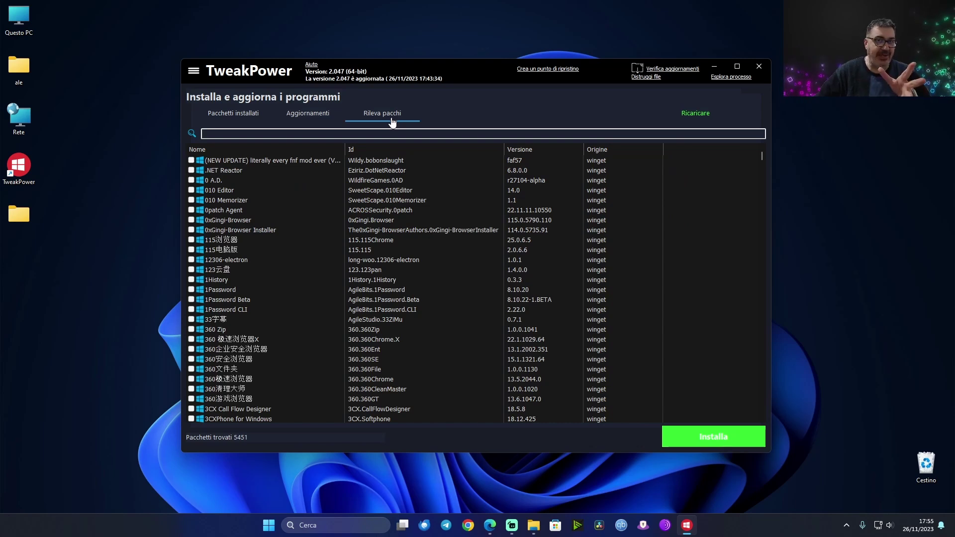
pyautogui.click(367, 134)
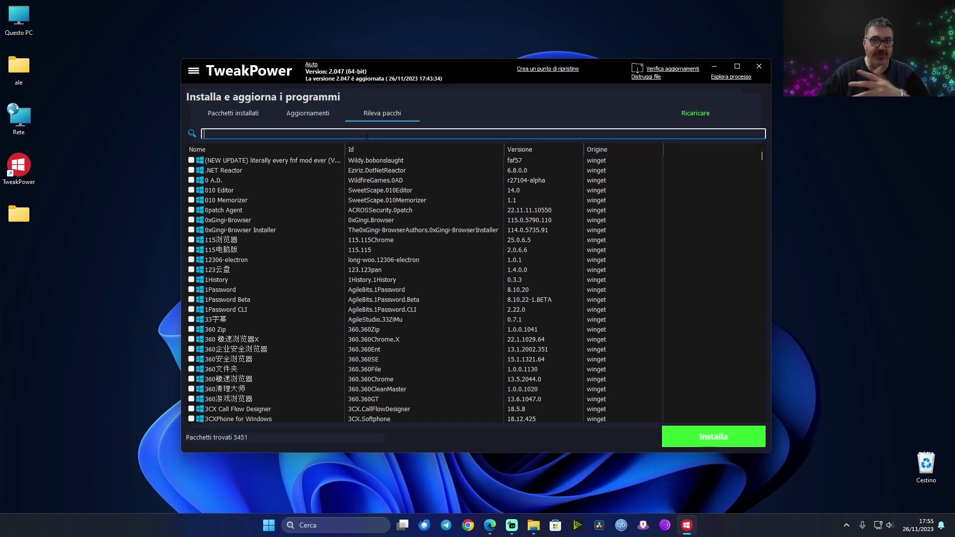
pyautogui.write('o')
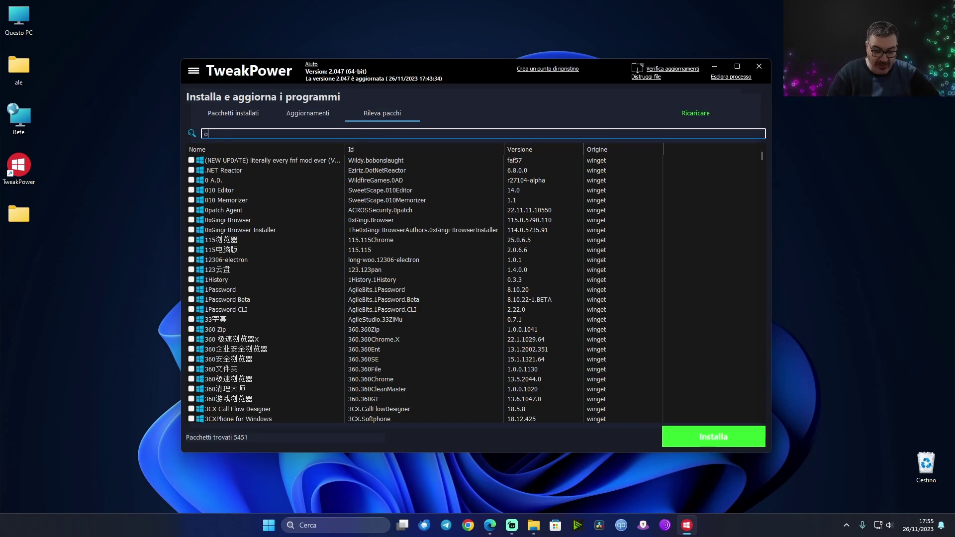
pyautogui.write('penoffice')
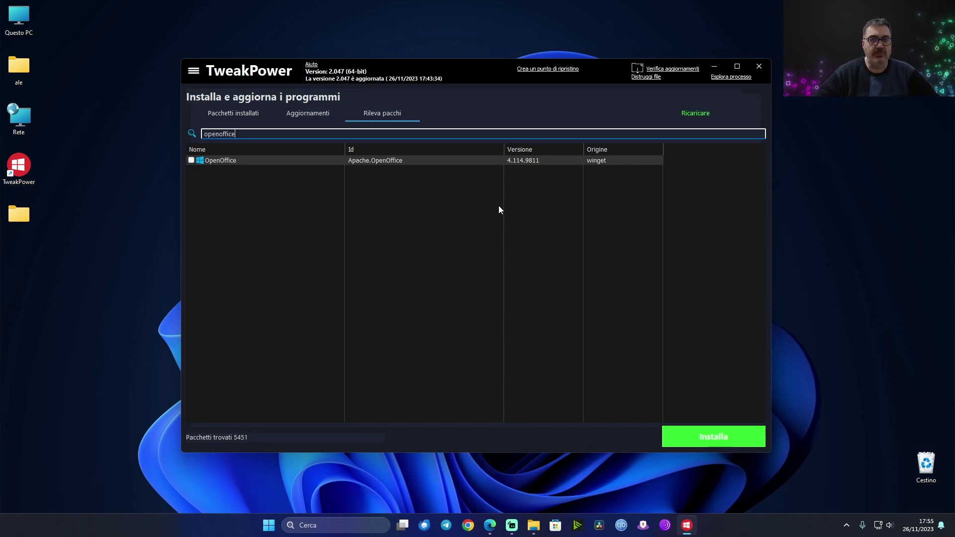
# Step: Open the system settings optimisation from Ottimizza and enable Riduci il timeout per terminare il servizio o l'app
pyautogui.click(198, 73)
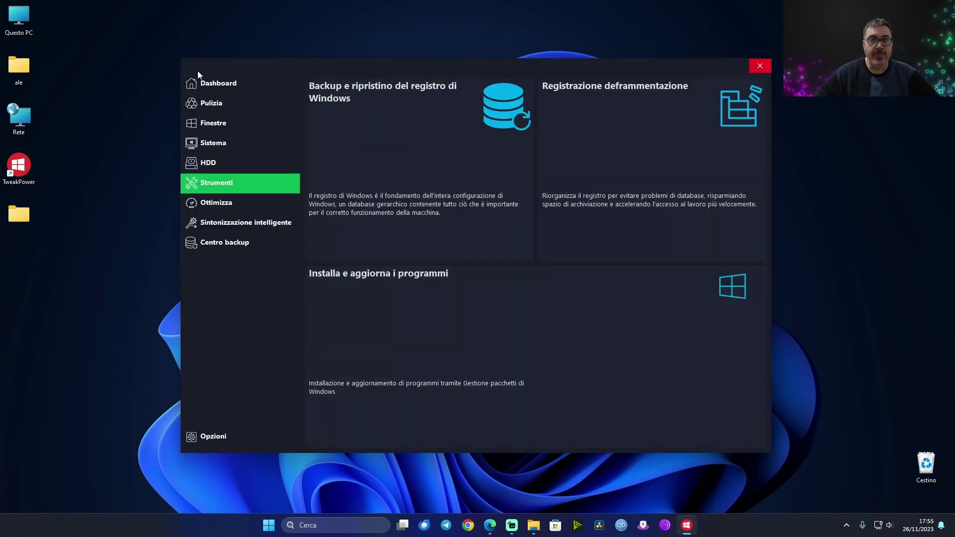
pyautogui.click(232, 202)
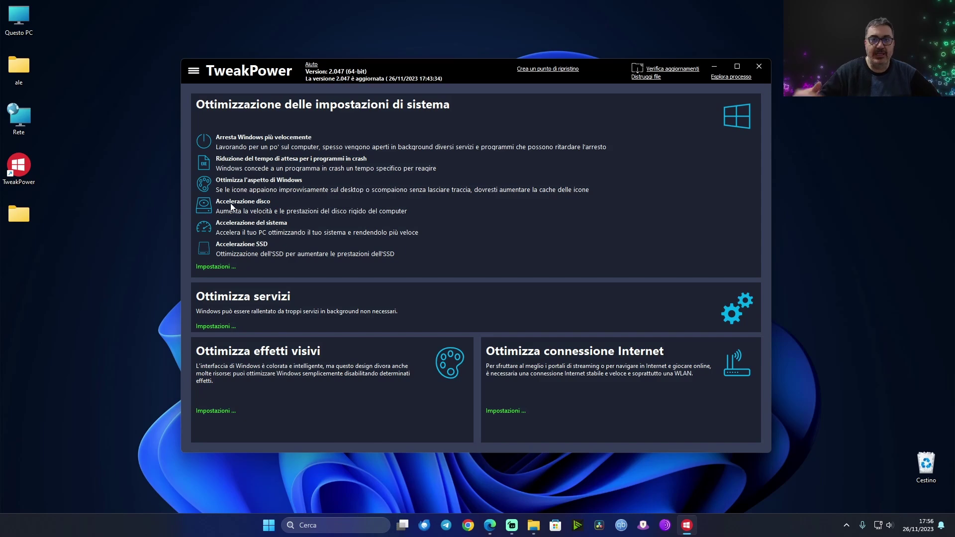
pyautogui.click(223, 266)
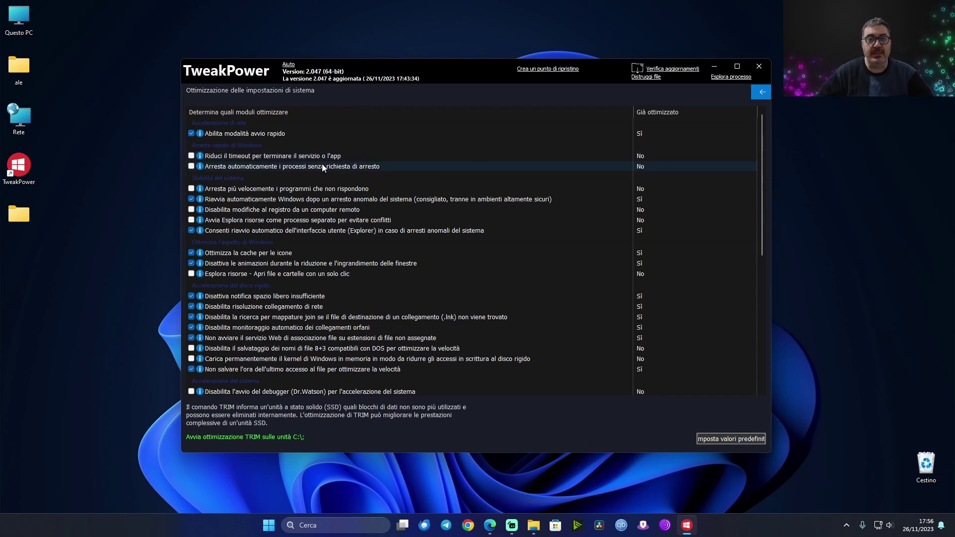
pyautogui.click(640, 157)
pyautogui.click(641, 158)
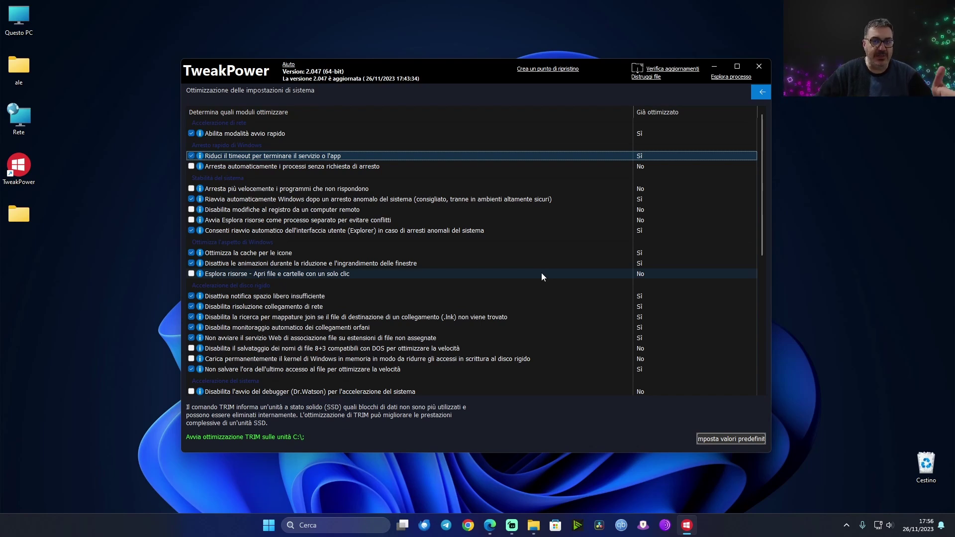
# Step: Enable Arresta più velocemente i programmi che non rispondono, review the remaining optimisation modules and return to the Ottimizza overview
pyautogui.click(263, 168)
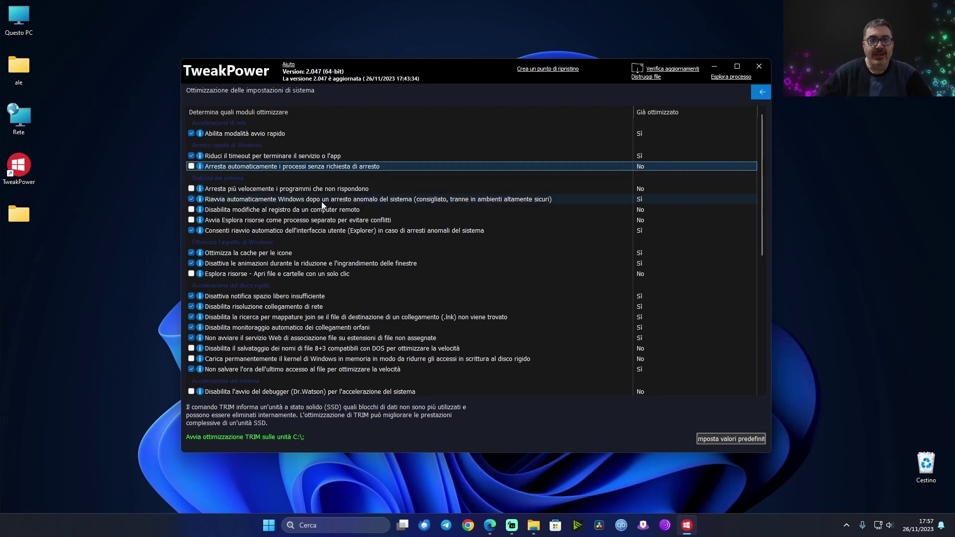
pyautogui.click(191, 189)
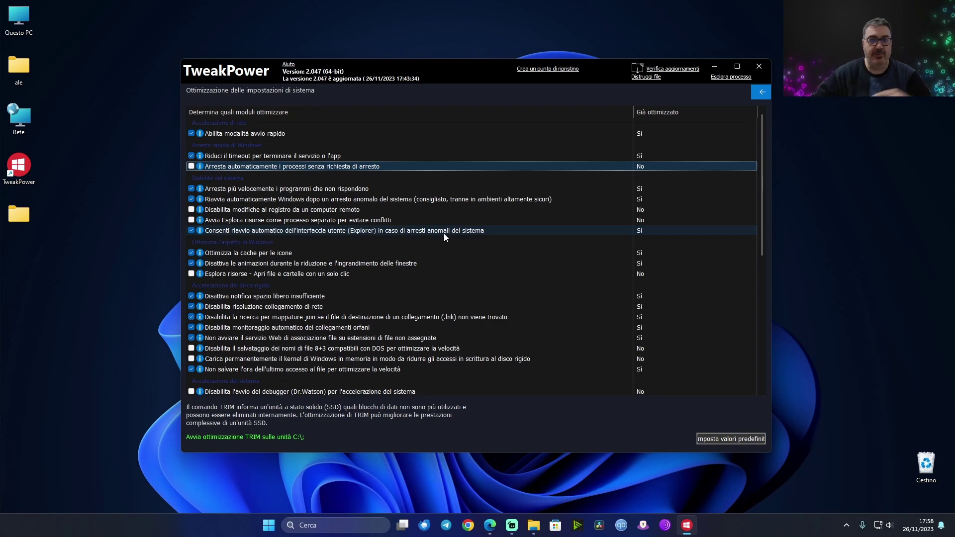
pyautogui.scroll(-9, 230, 302)
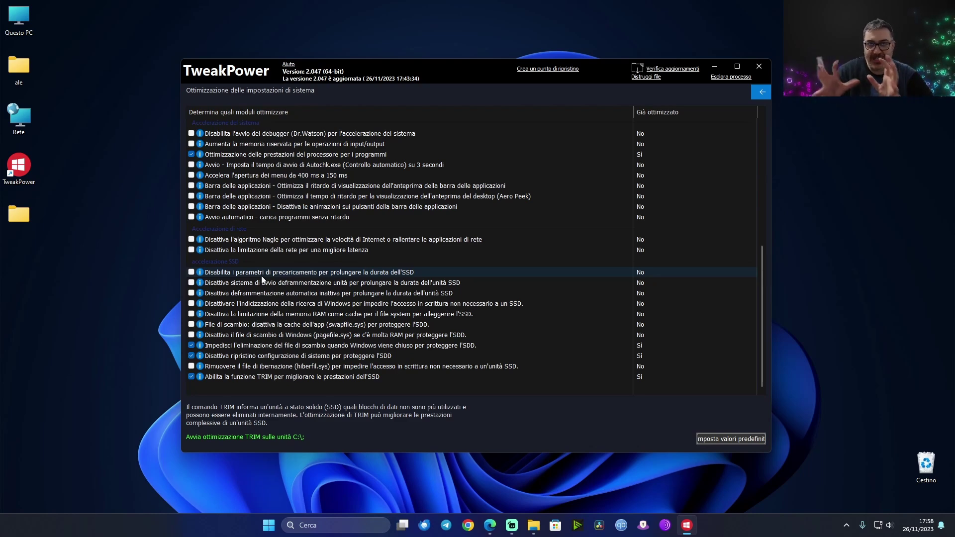
pyautogui.scroll(8, 261, 275)
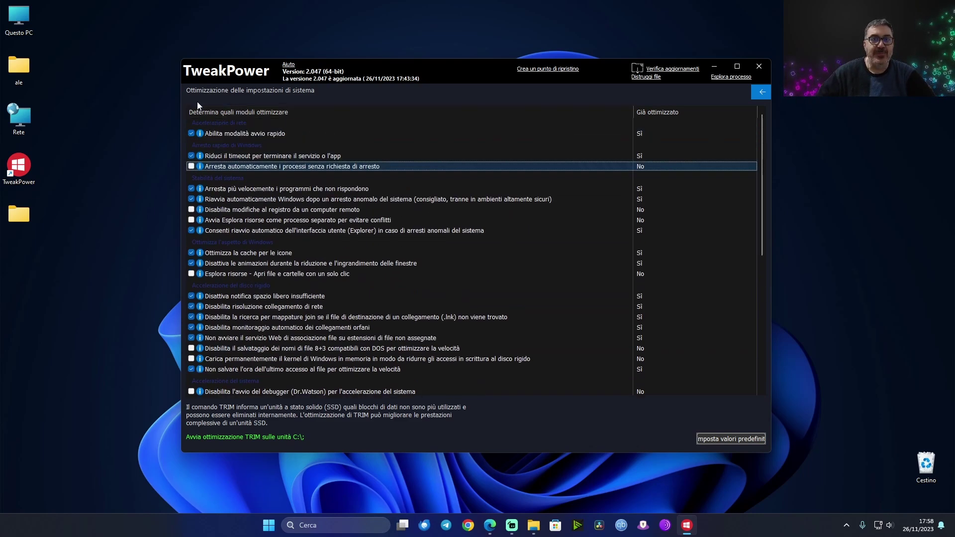
pyautogui.click(763, 93)
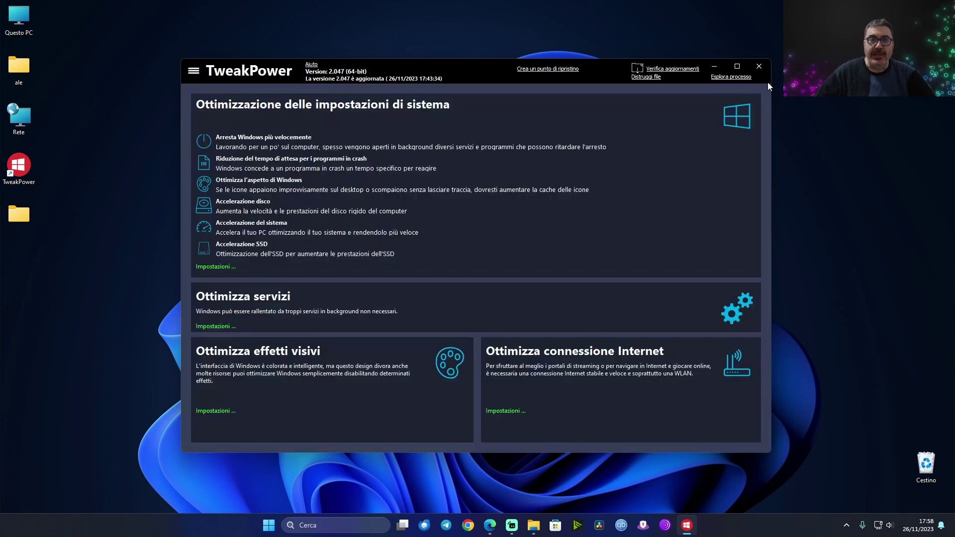
# Step: Open the Ottimizza servizi settings and choose Modalità di avvio ottimizzata for the selected services
pyautogui.click(220, 326)
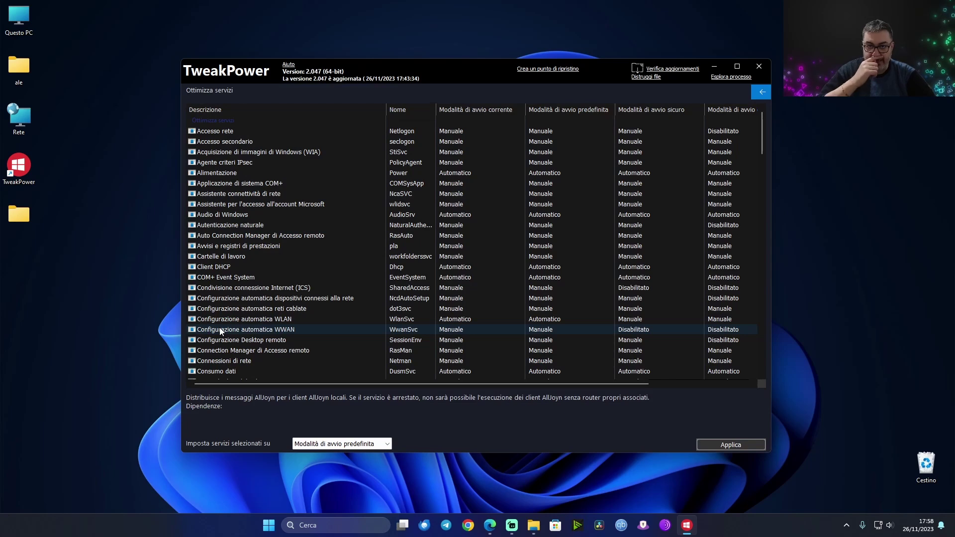
pyautogui.click(343, 443)
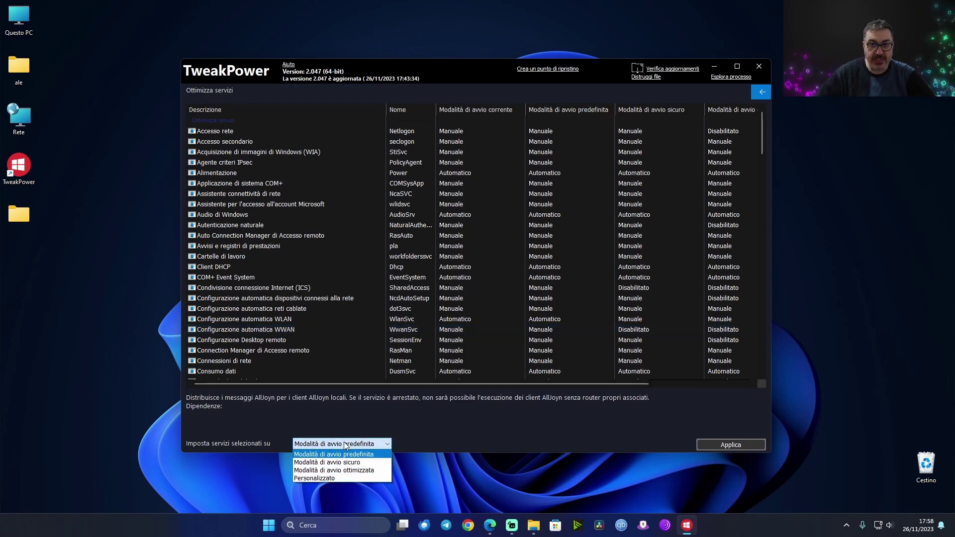
pyautogui.click(350, 476)
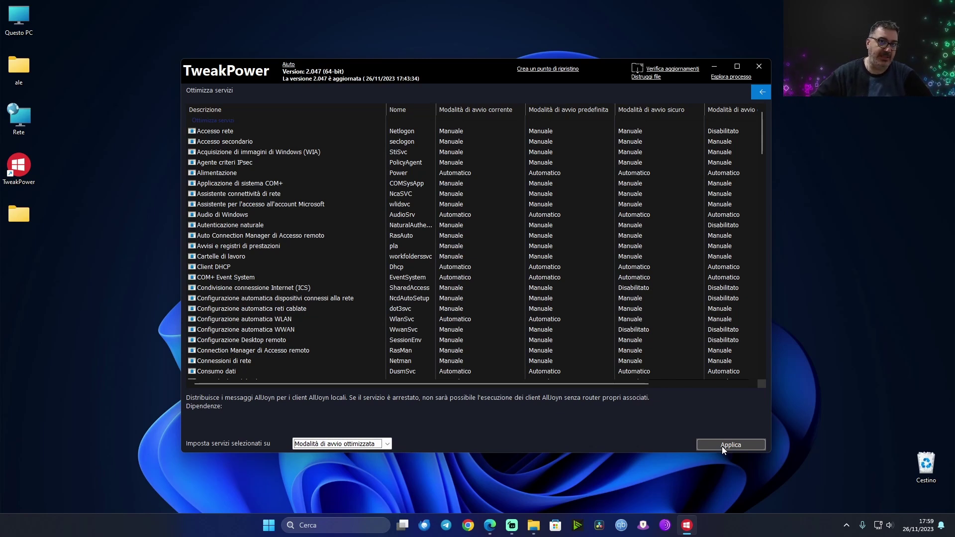
# Step: Preview the visual effects presets Adatta per una visualizzazione ottimale and Regola per prestazioni ottimali, restore Personalizzato and return to the Ottimizza overview
pyautogui.click(763, 92)
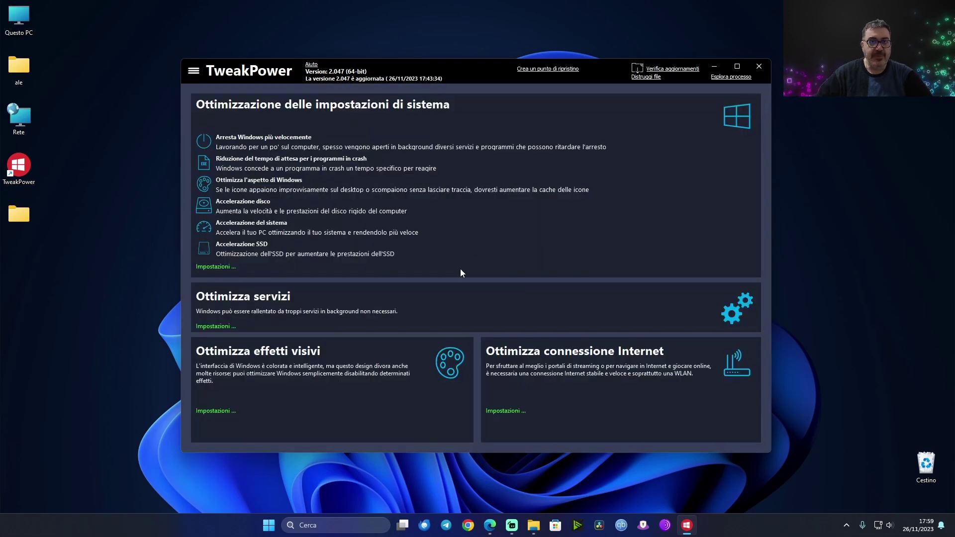
pyautogui.click(211, 411)
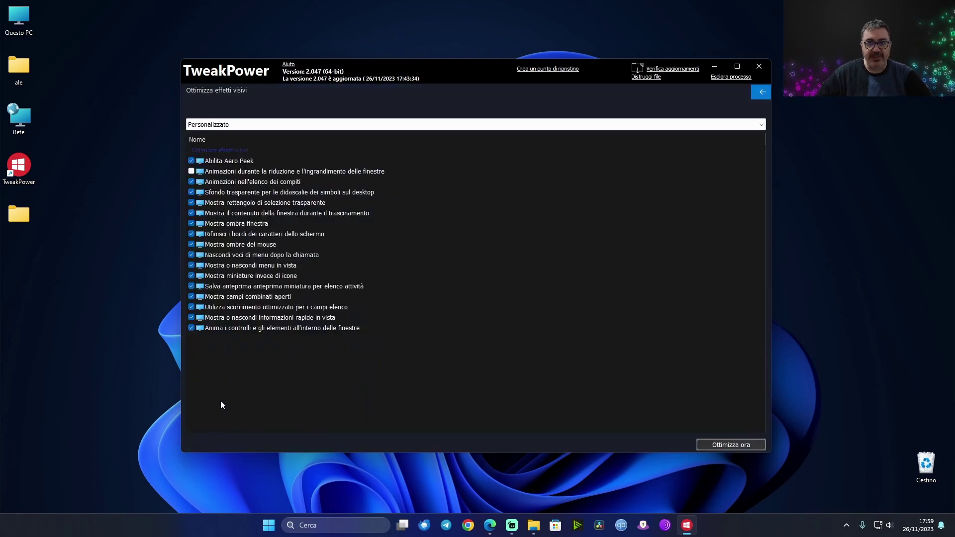
pyautogui.click(268, 125)
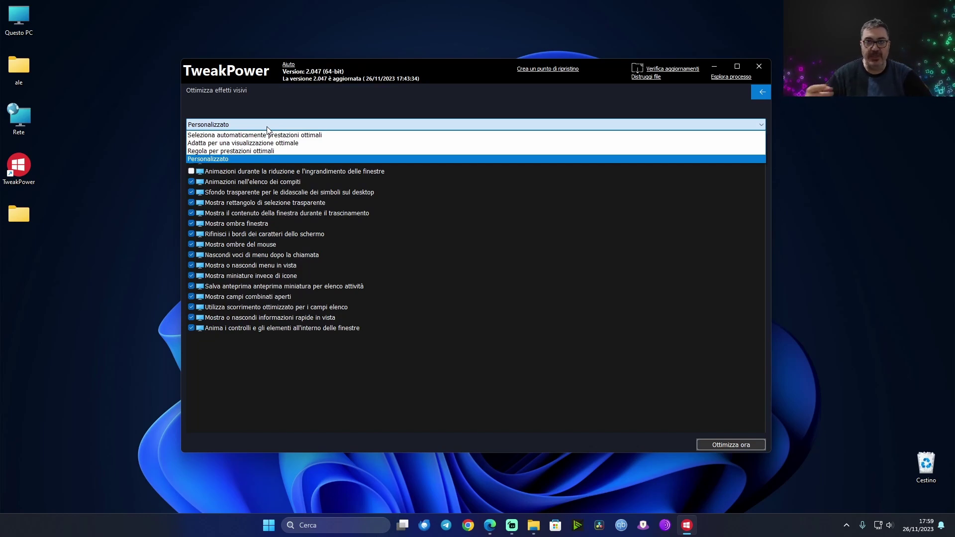
pyautogui.click(299, 143)
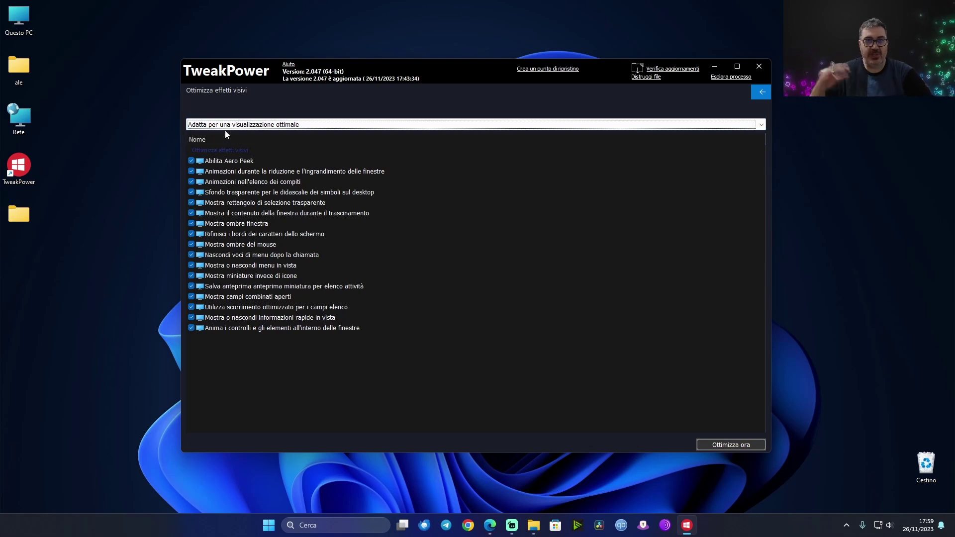
pyautogui.click(225, 128)
pyautogui.click(284, 152)
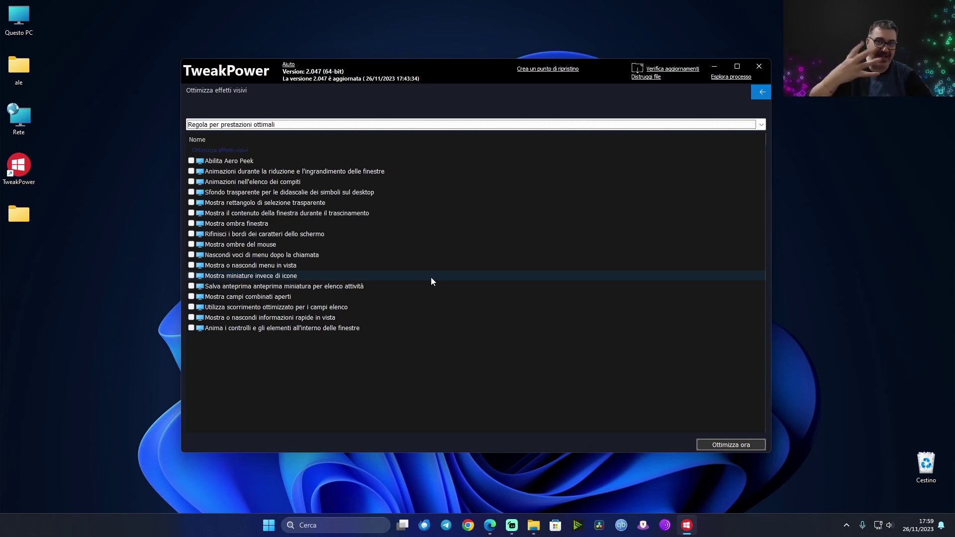
pyautogui.click(241, 124)
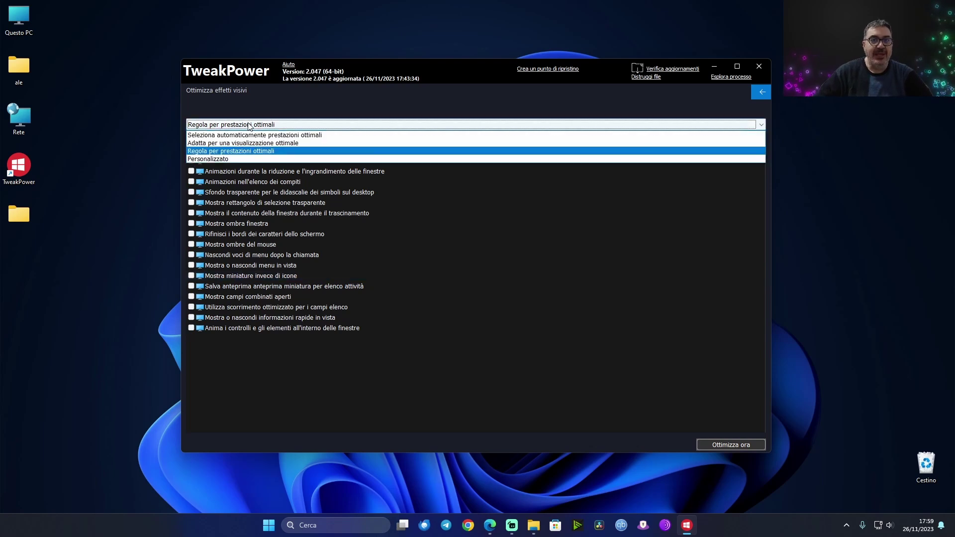
pyautogui.click(235, 160)
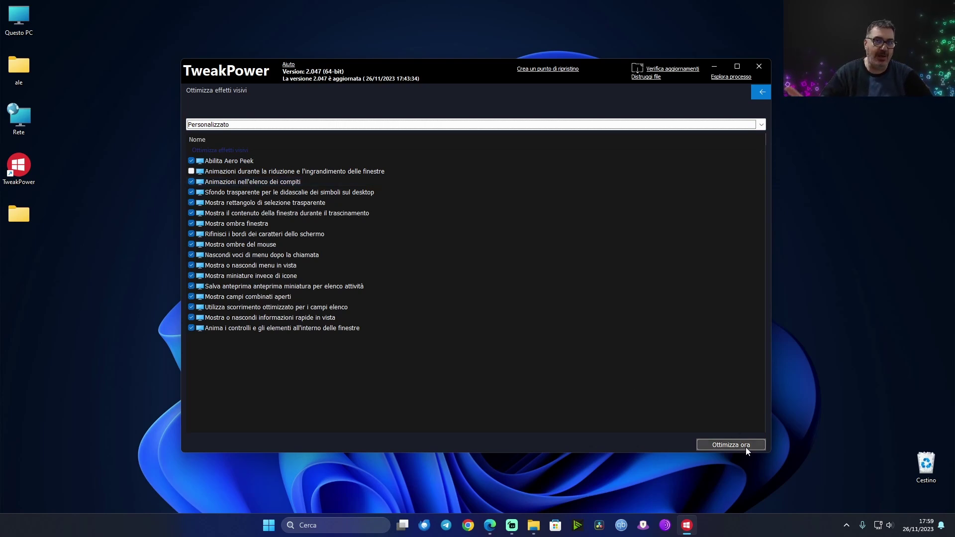
pyautogui.click(761, 93)
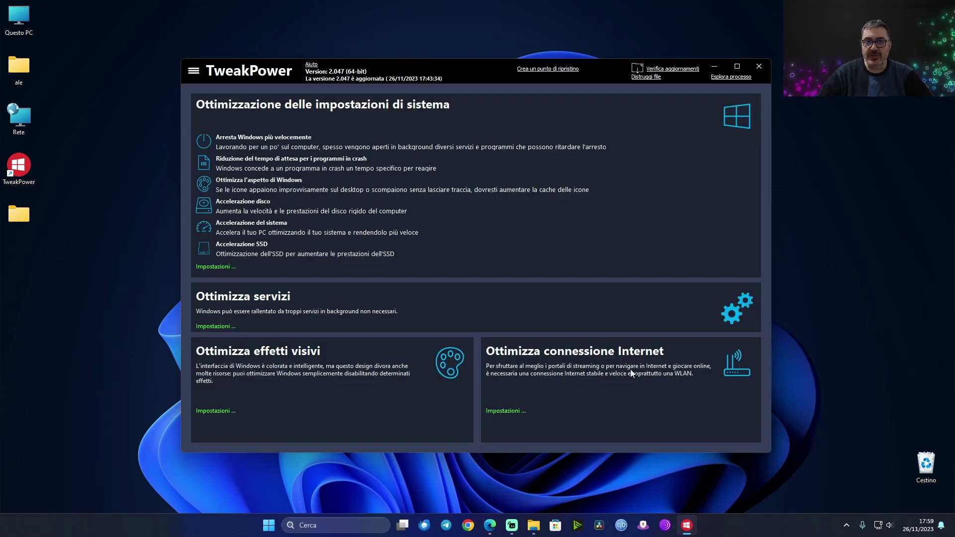
# Step: In the Internet connection optimisation, choose VDSL (100 mbit/sec e oltre) as the connection type and return to the Ottimizza overview
pyautogui.click(506, 412)
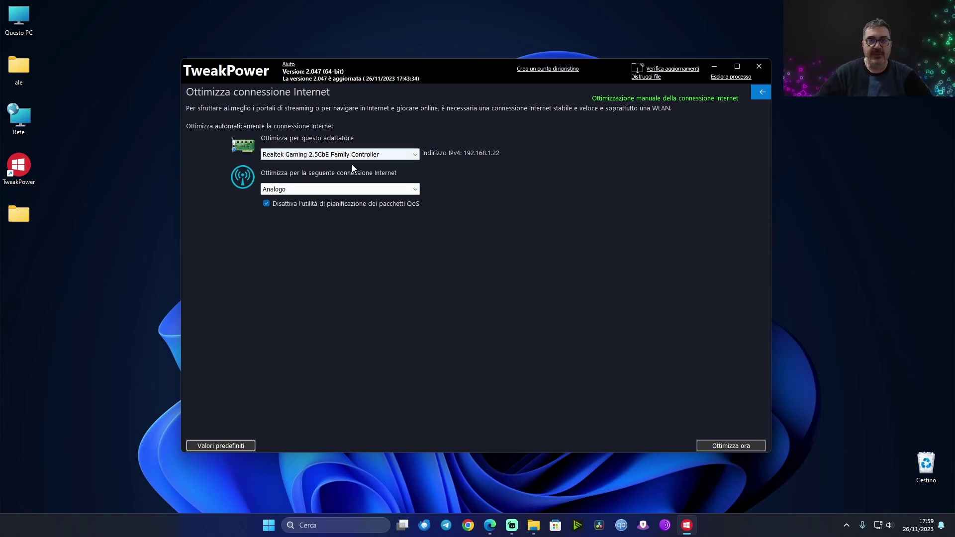
pyautogui.click(373, 191)
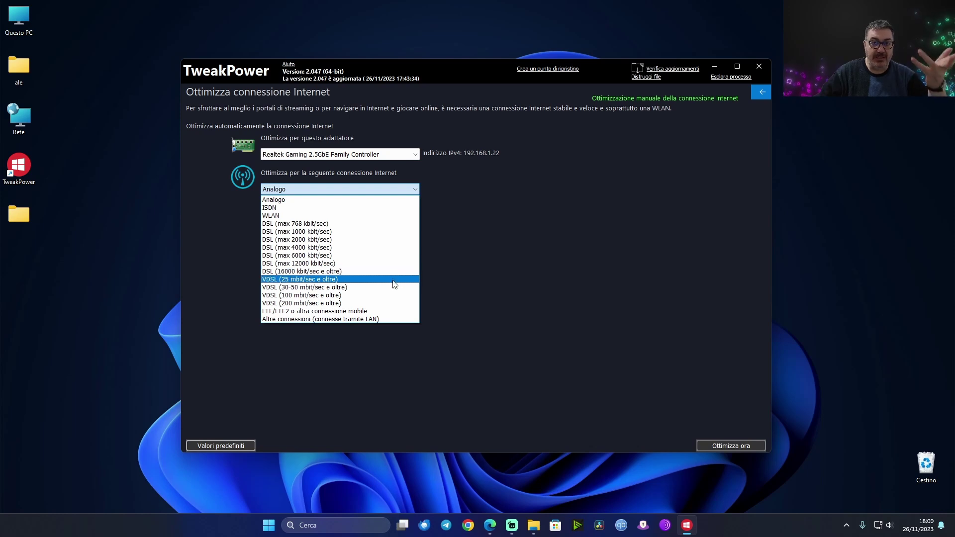
pyautogui.click(363, 296)
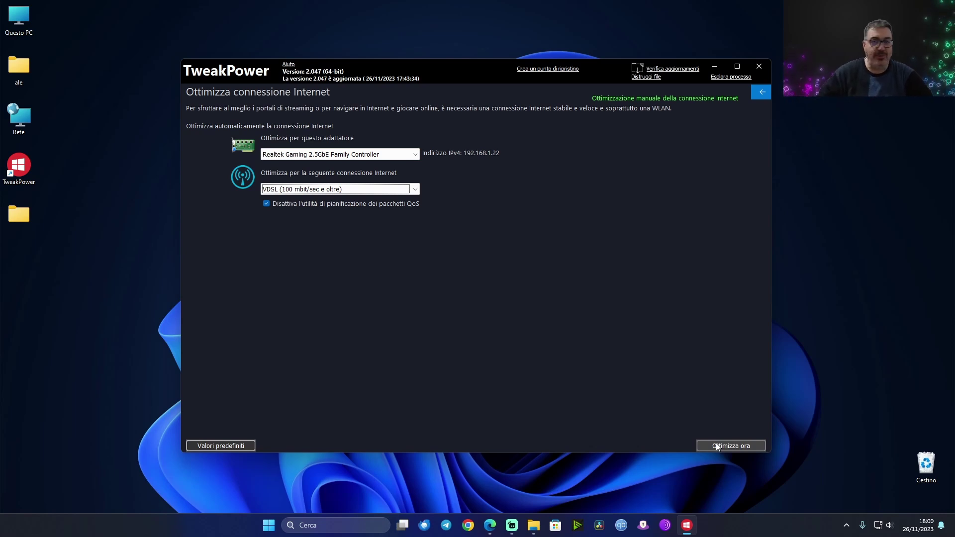
pyautogui.click(763, 93)
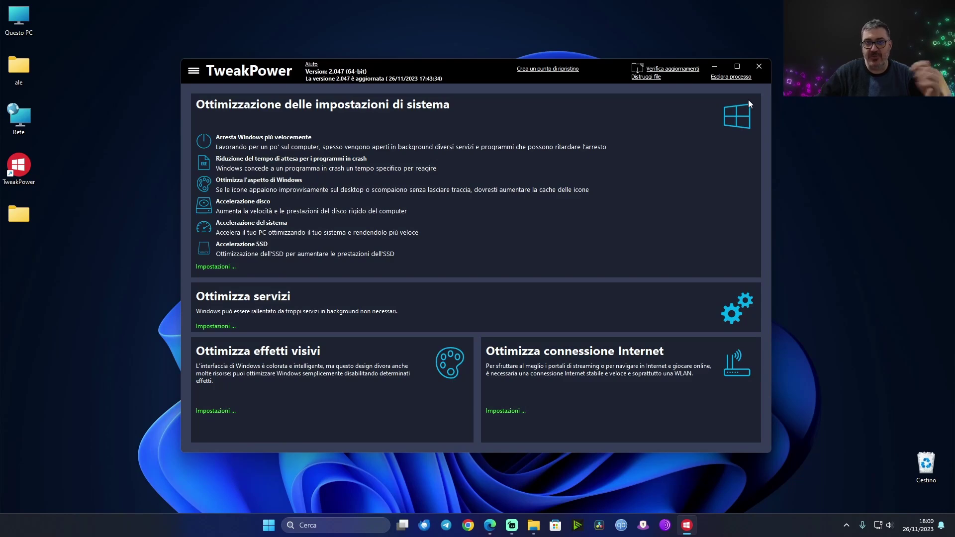
# Step: Open Sintonizzazione intelligente, review its Manutenzione automatica settings and return to the section overview
pyautogui.click(192, 73)
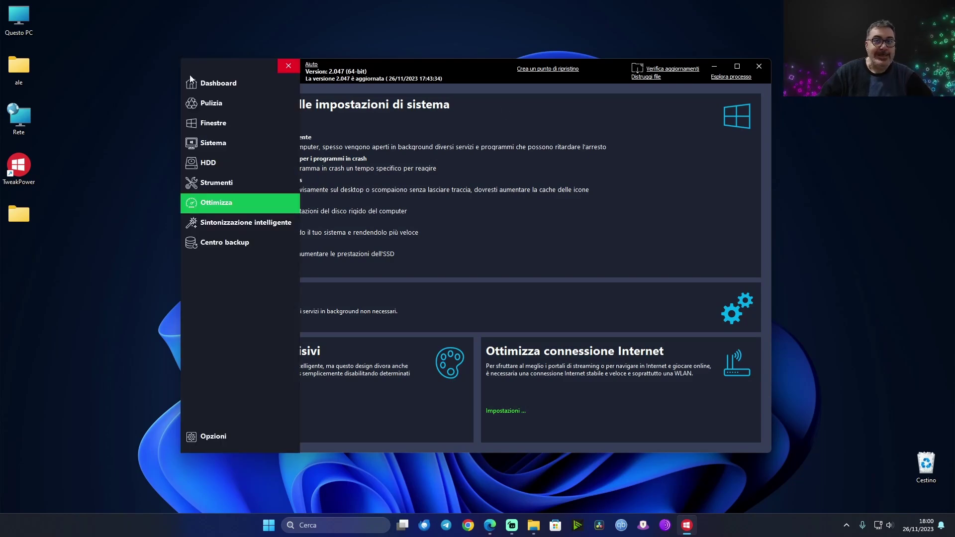
pyautogui.click(235, 224)
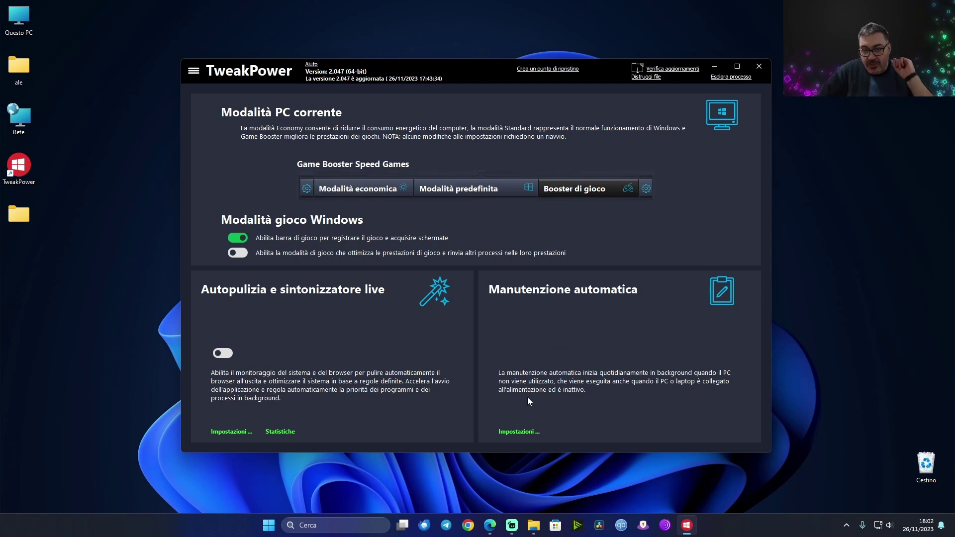
pyautogui.click(517, 431)
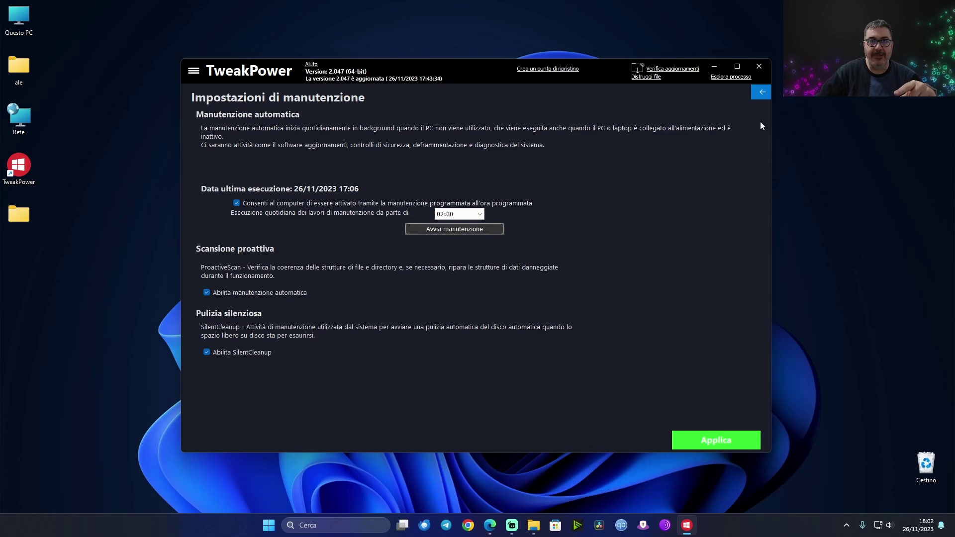
pyautogui.click(768, 94)
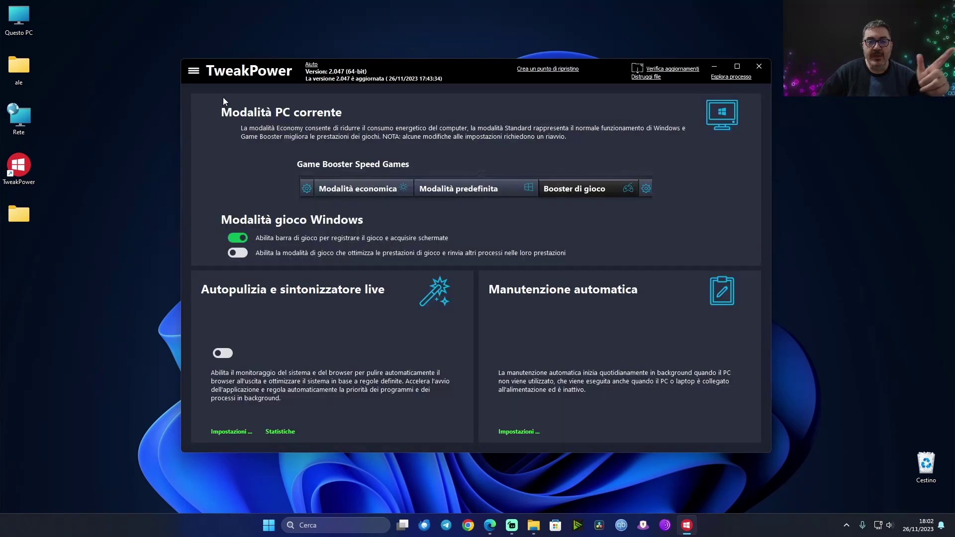
# Step: Open Centro backup and examine the backup session list and its Elimina option
pyautogui.click(193, 74)
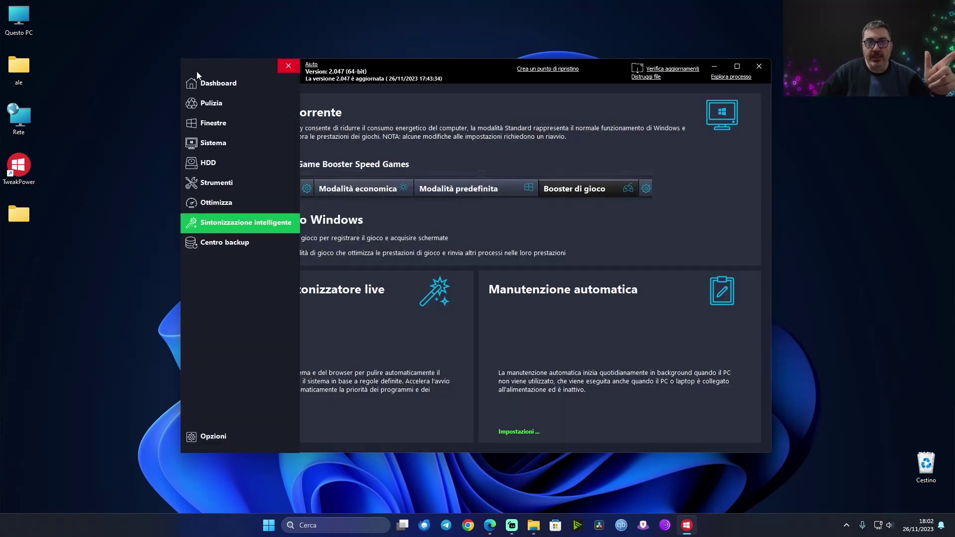
pyautogui.click(214, 246)
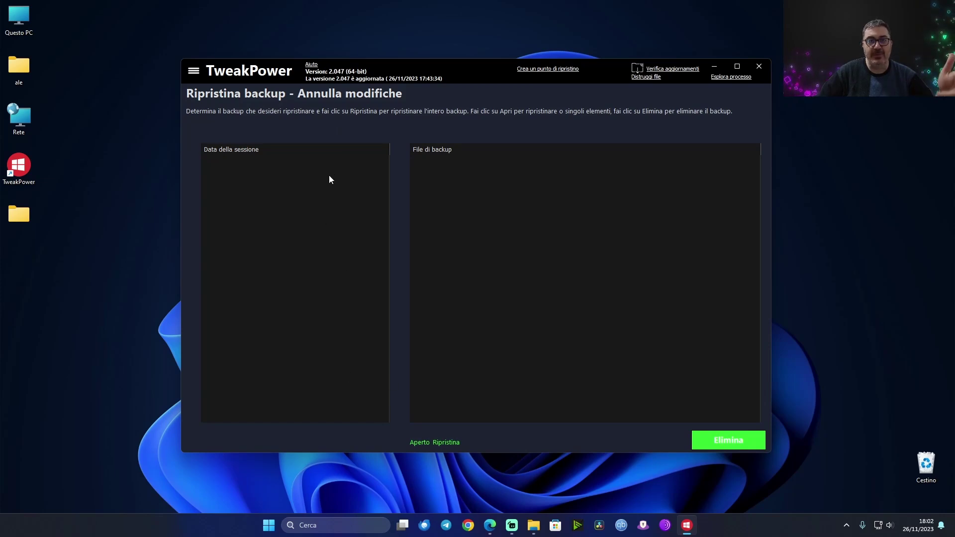
pyautogui.rightClick(262, 180)
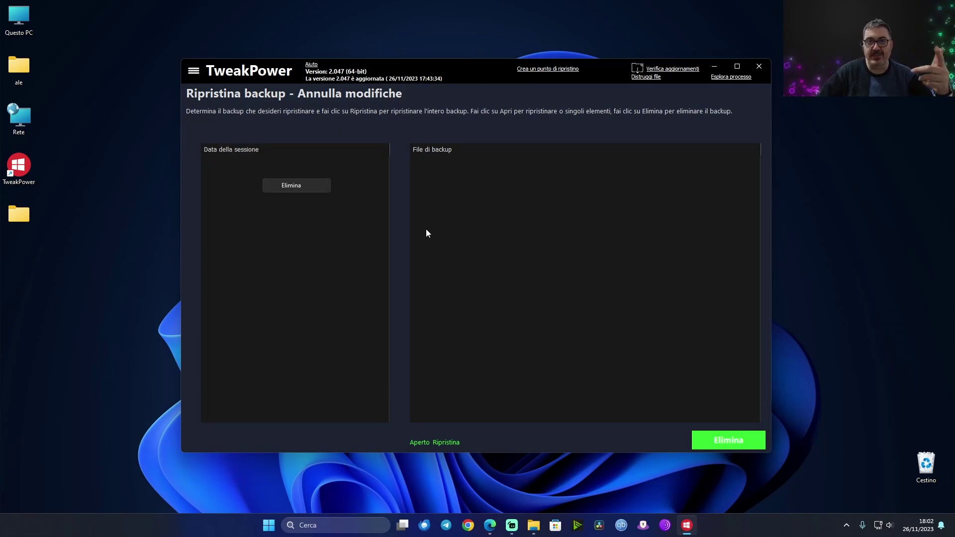
pyautogui.click(287, 184)
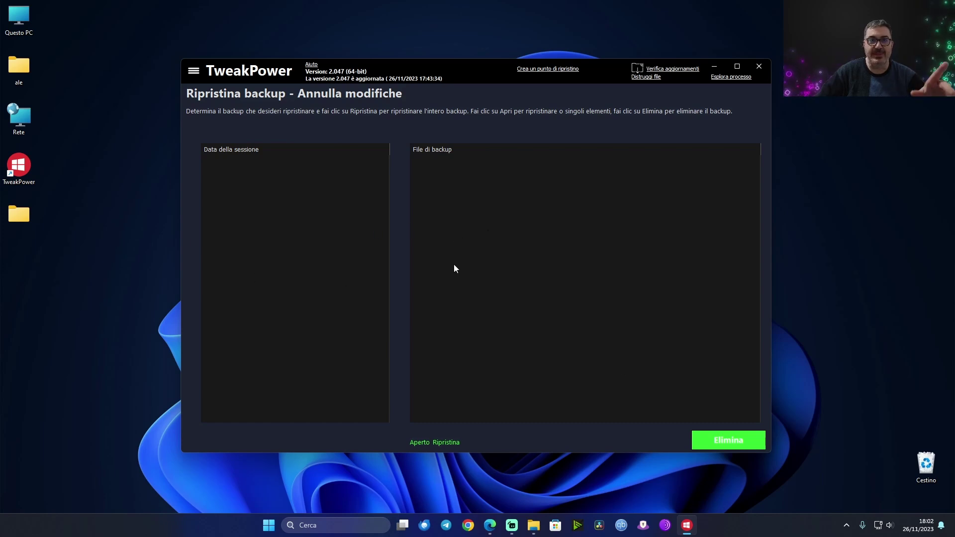